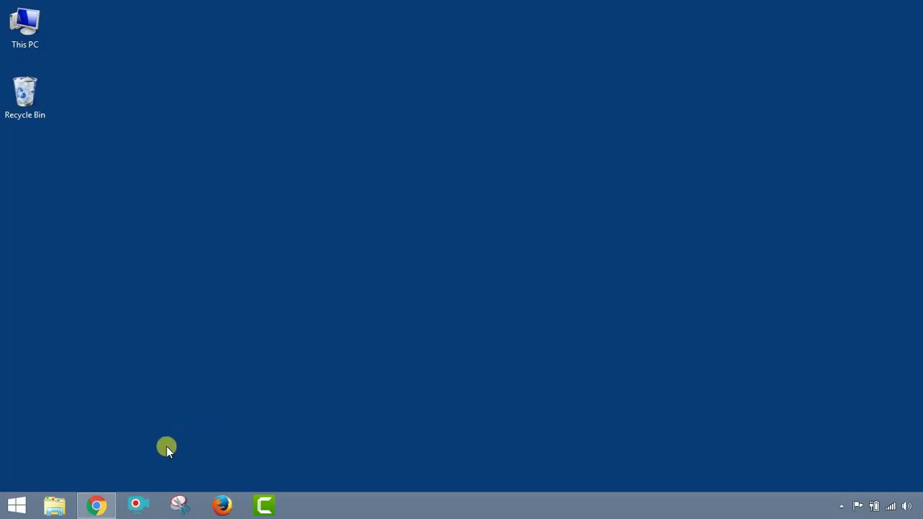
Restore the Chrome window from the taskbar and switch from the Visva-Bharati site to the Google tab.
click(96, 504)
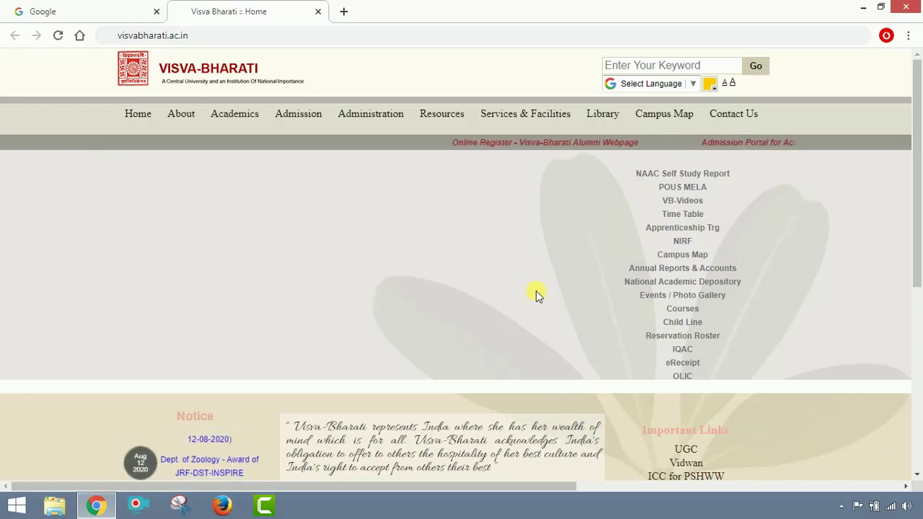
click(346, 37)
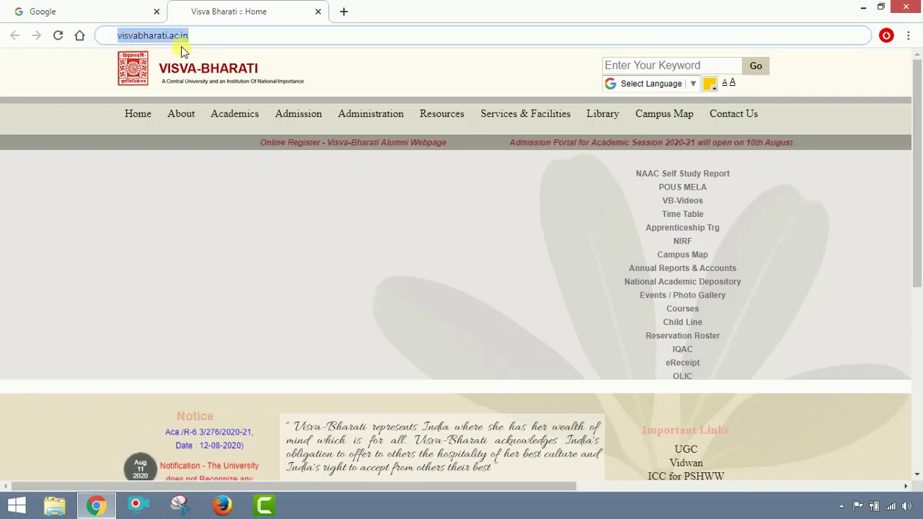
click(218, 42)
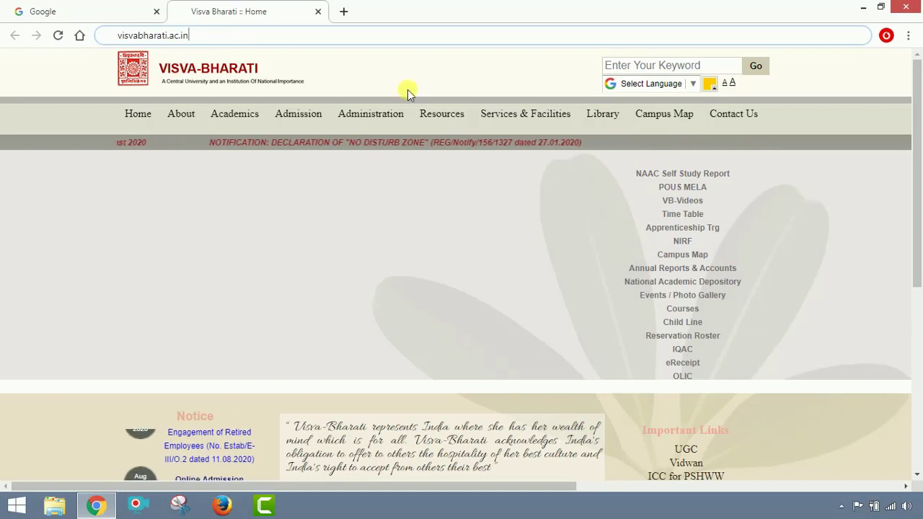
mouse_move(320, 111)
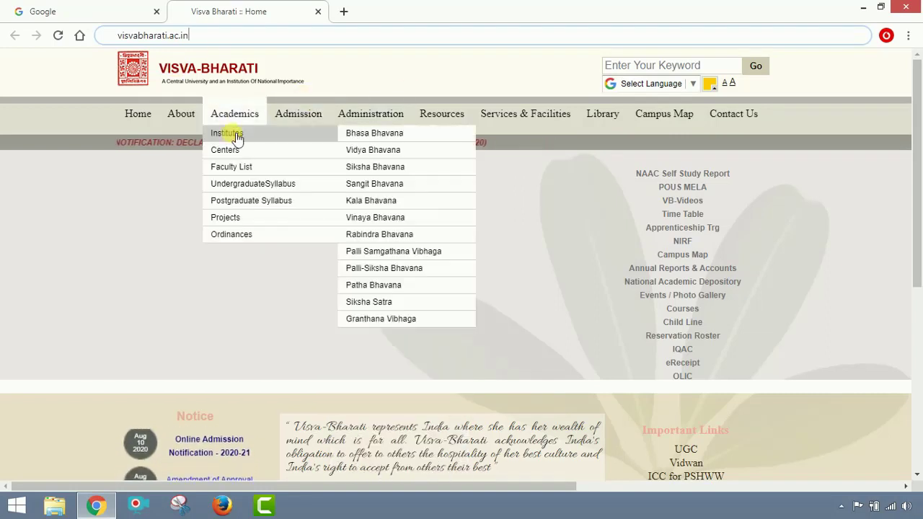
click(40, 11)
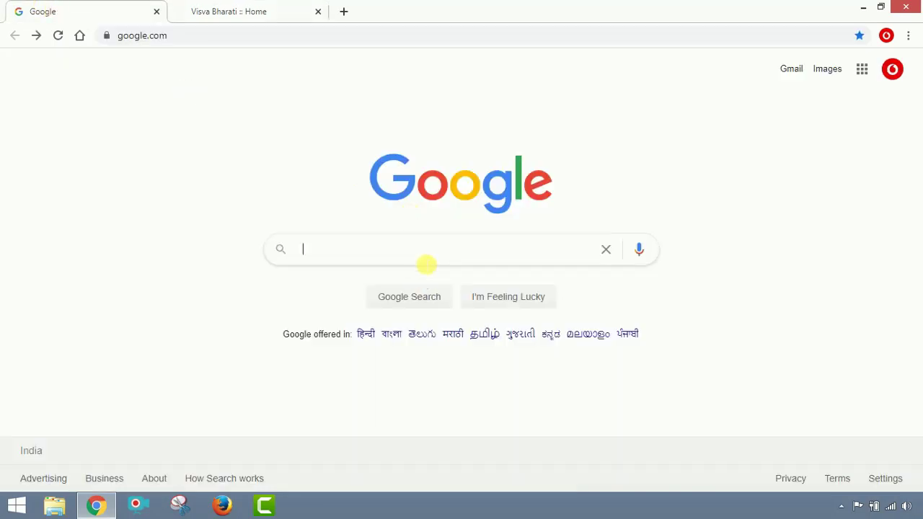
Search Google for 'visva bharati', then open Admission > Admissions on the university site.
text(visva )
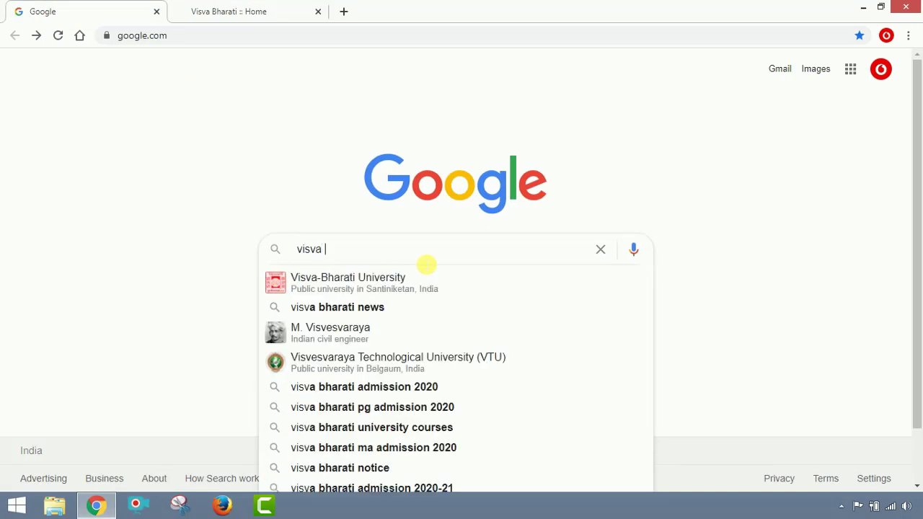
text(bharati)
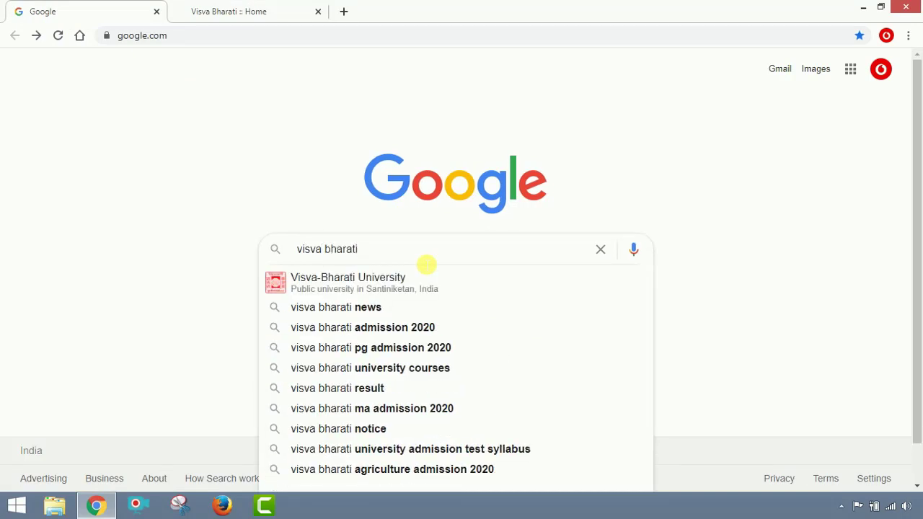
key(Return)
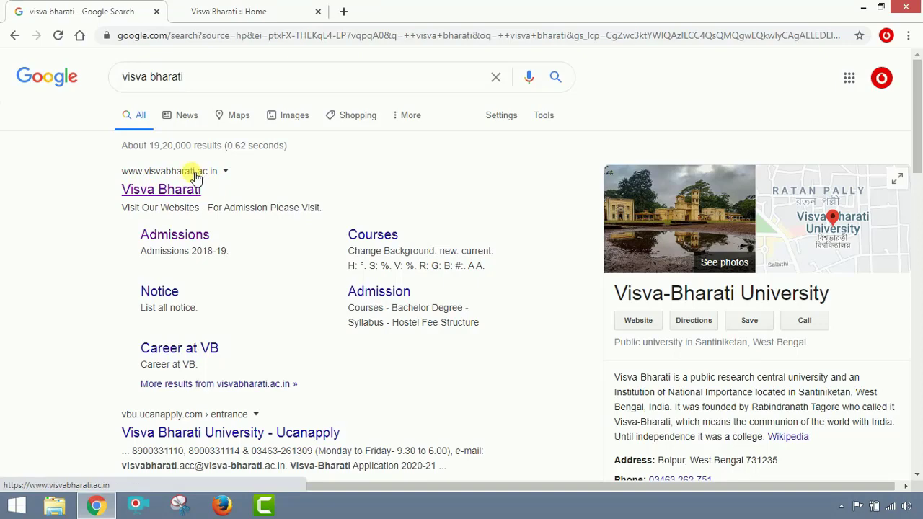
click(228, 11)
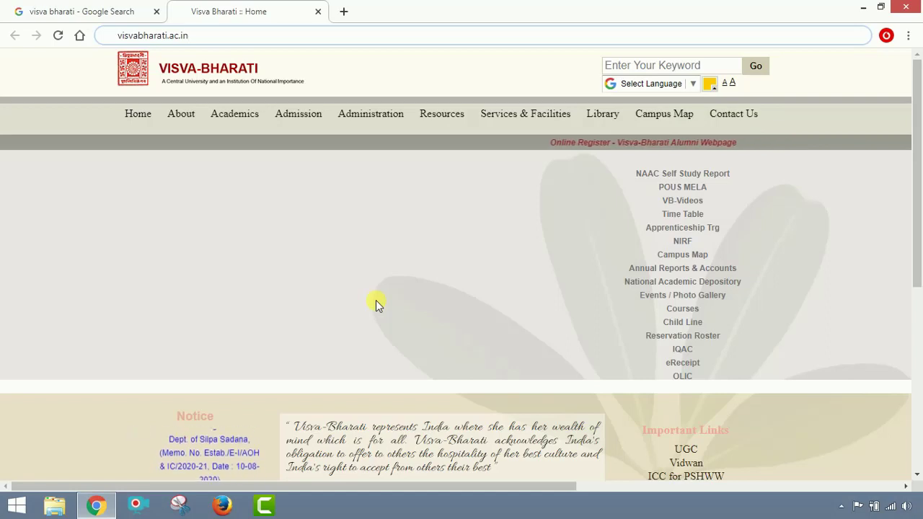
mouse_move(280, 115)
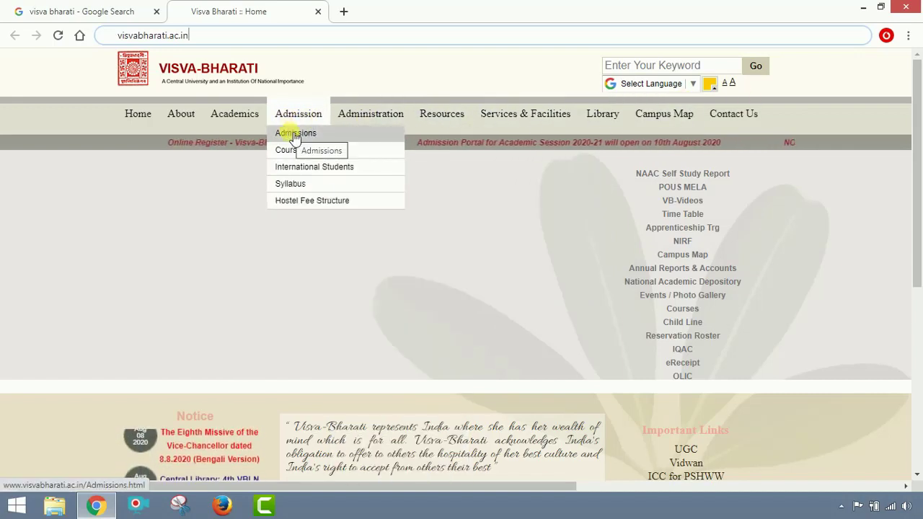
click(295, 136)
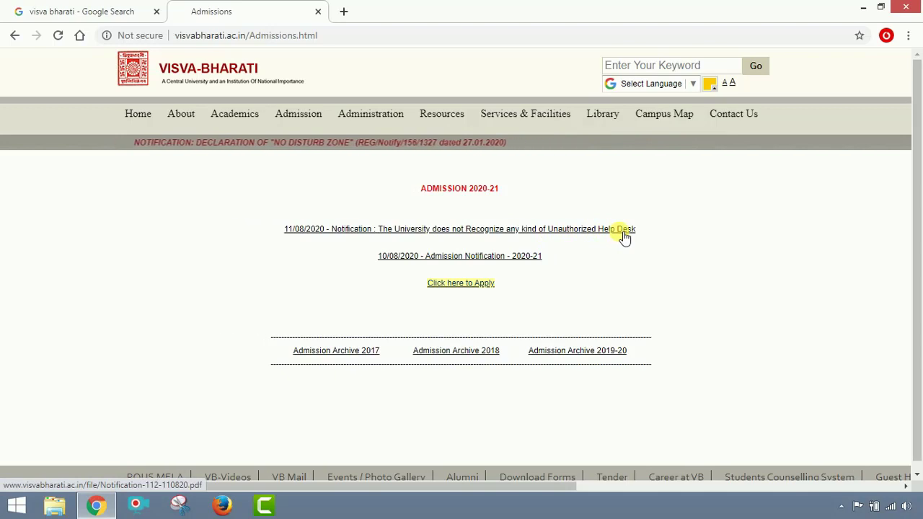
click(478, 265)
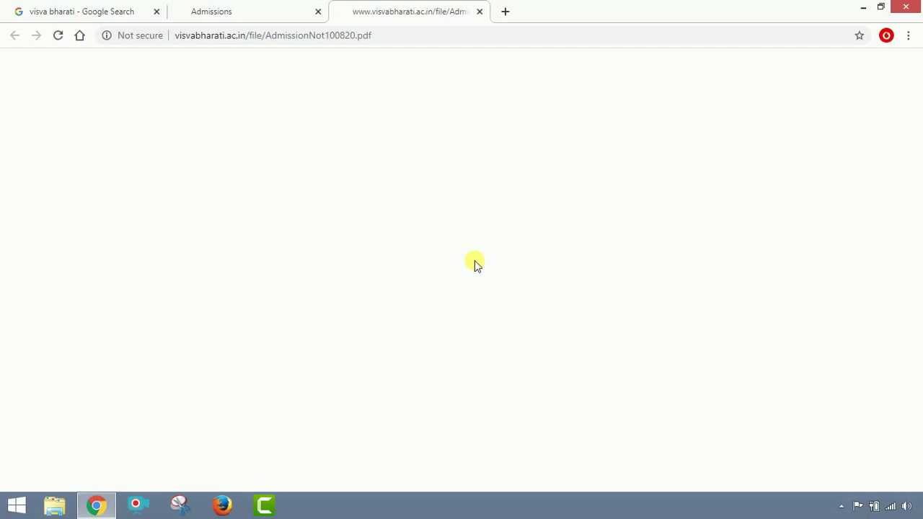
scroll(475, 265, down, 1)
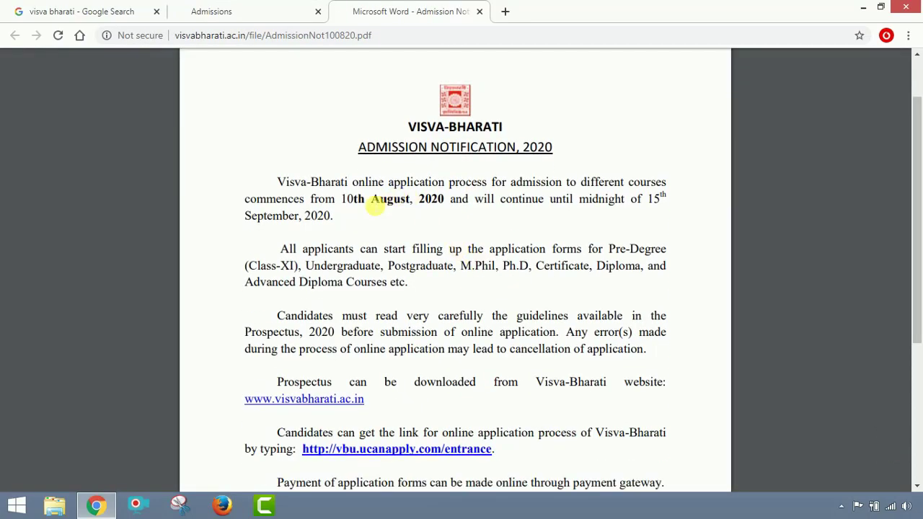
drag(344, 200, 433, 199)
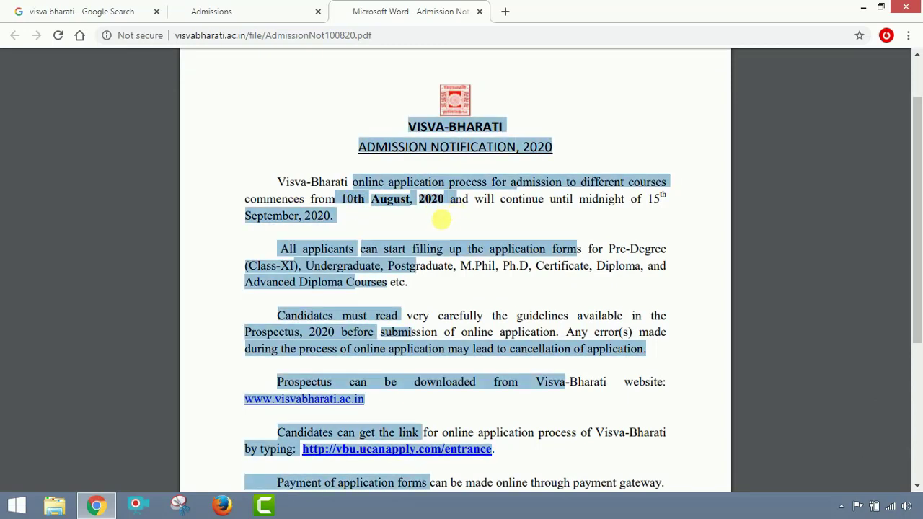
click(448, 214)
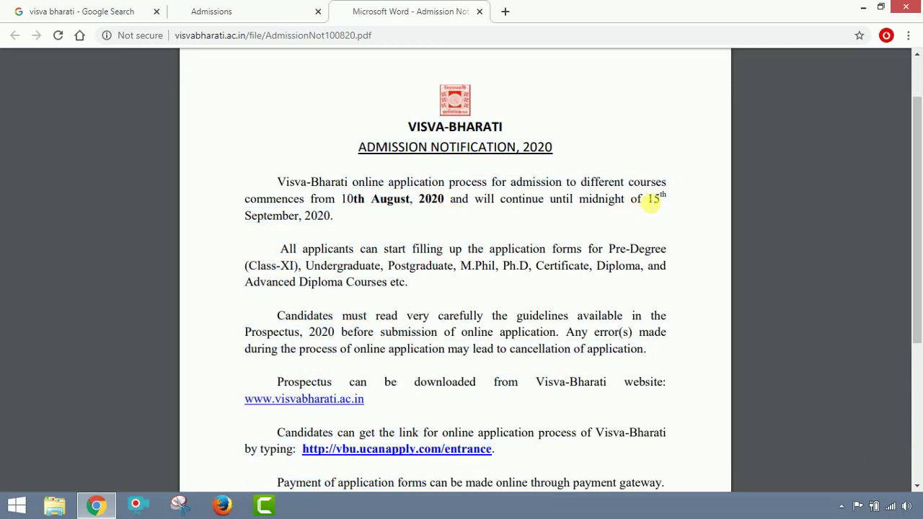
mouse_move(653, 201)
mouse_down()
mouse_move(681, 223)
mouse_move(659, 212)
mouse_move(352, 224)
mouse_move(309, 214)
mouse_move(643, 209)
mouse_up()
scroll(635, 214, down, 3)
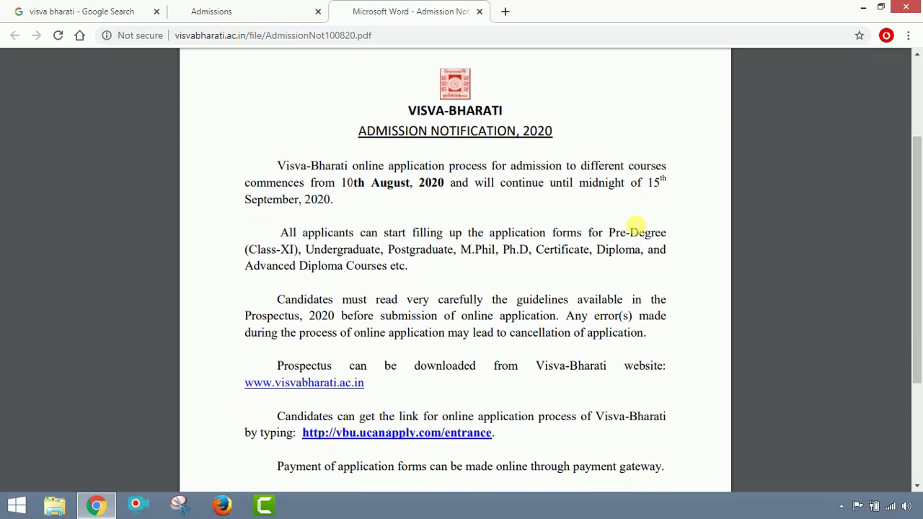
scroll(480, 204, up, 3)
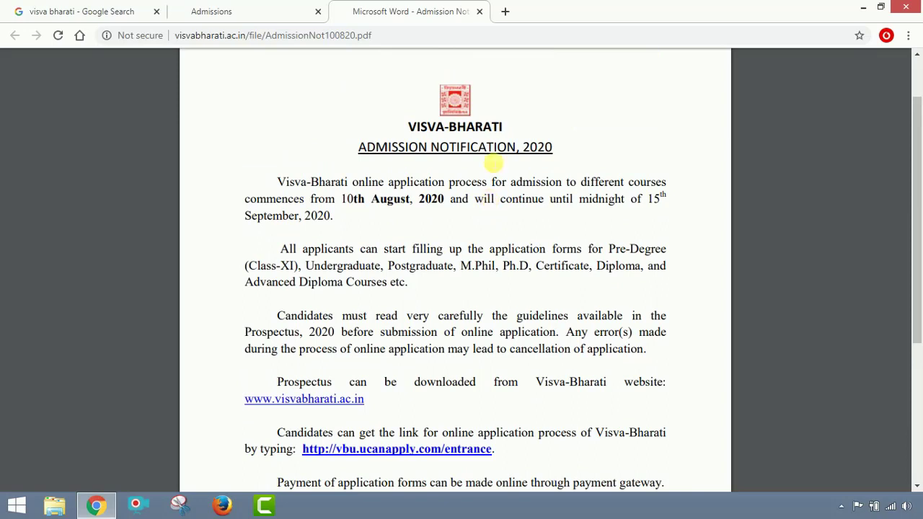
click(479, 11)
mouse_move(537, 182)
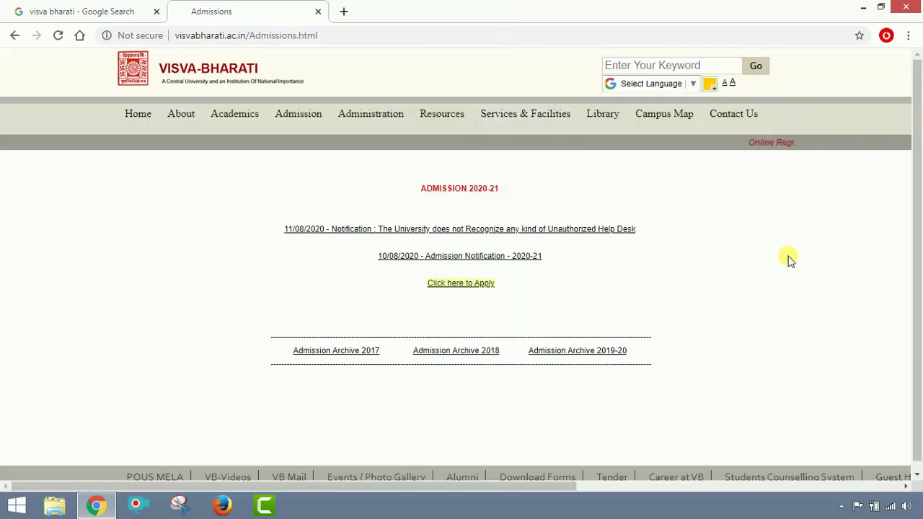
Open the ucanapply application portal, then Prospectus-2020_final.pdf from its Detailed Prospectus link.
click(474, 287)
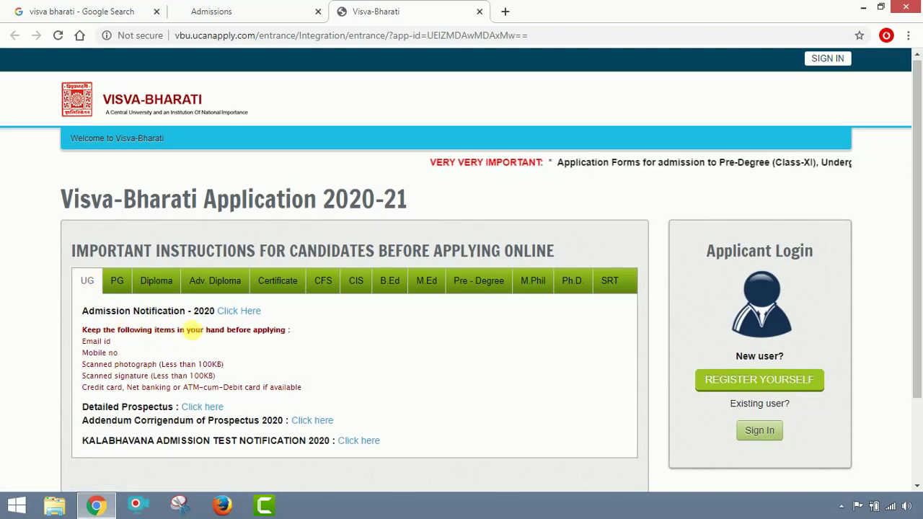
scroll(216, 325, down, 1)
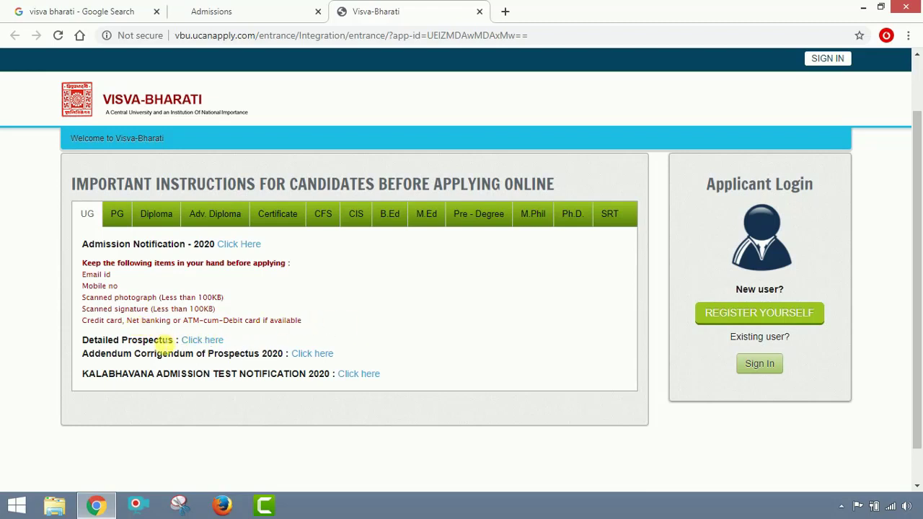
click(200, 341)
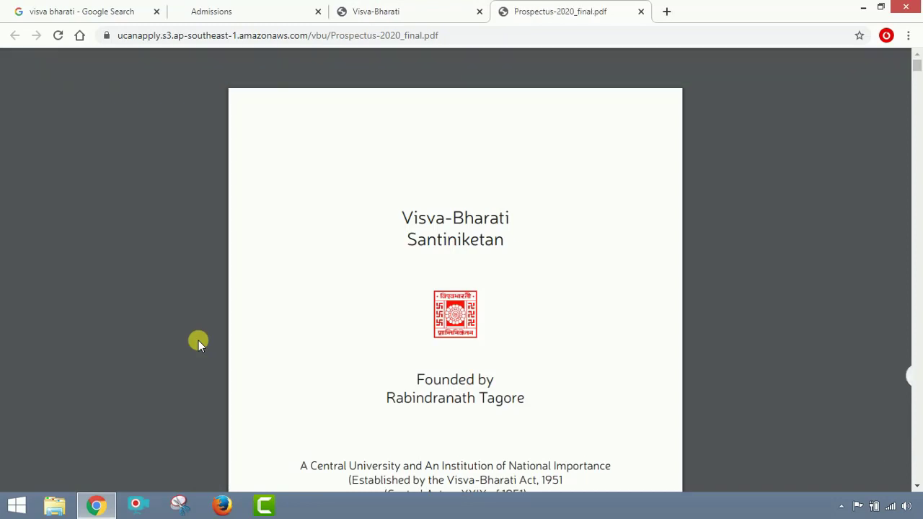
Highlight the important dates: 10th August, 2020 start and 15th September 2020 last date.
scroll(377, 298, down, 4)
scroll(465, 242, down, 15)
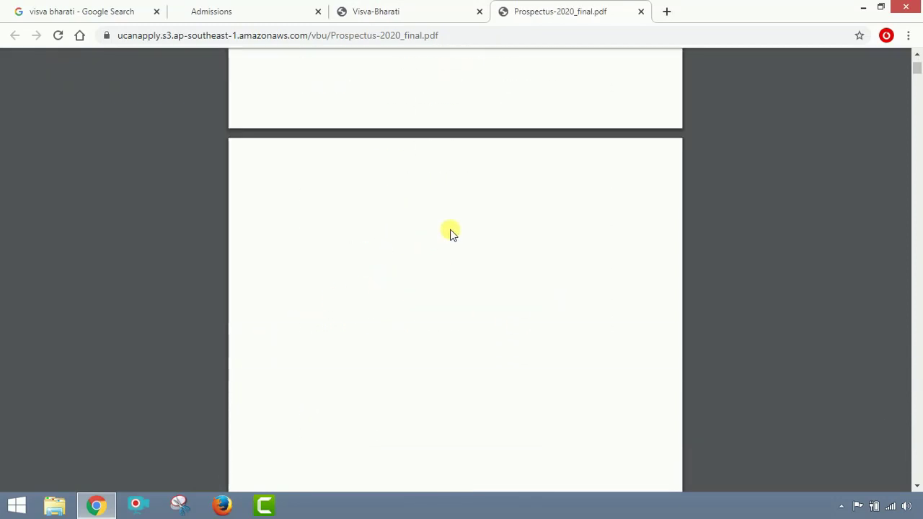
scroll(447, 232, down, 15)
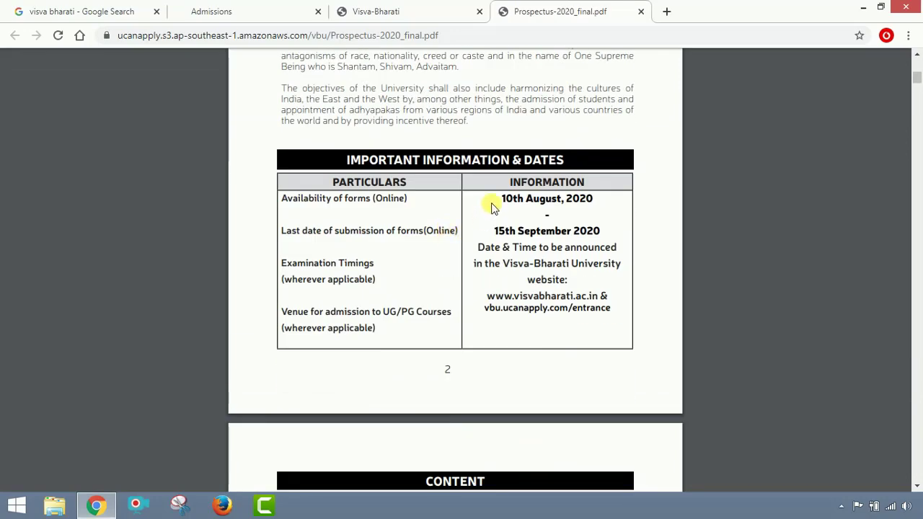
drag(495, 202, 604, 206)
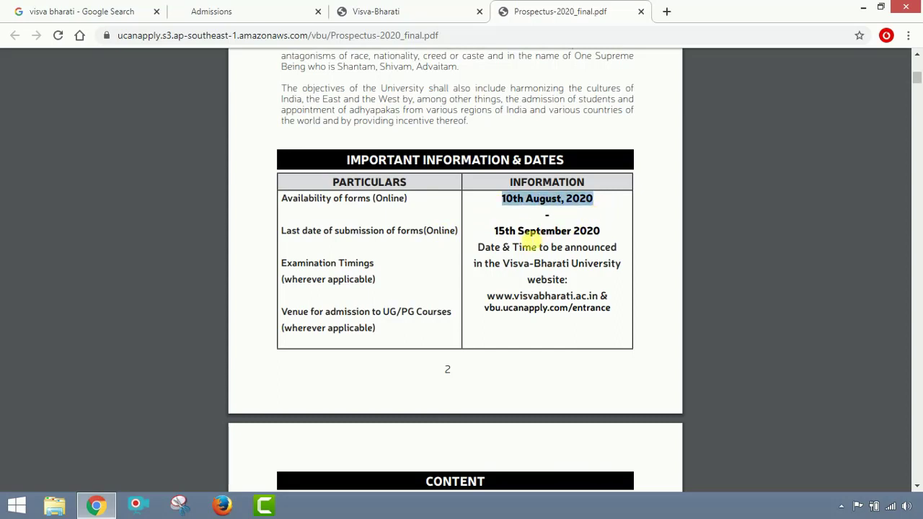
drag(492, 238, 619, 235)
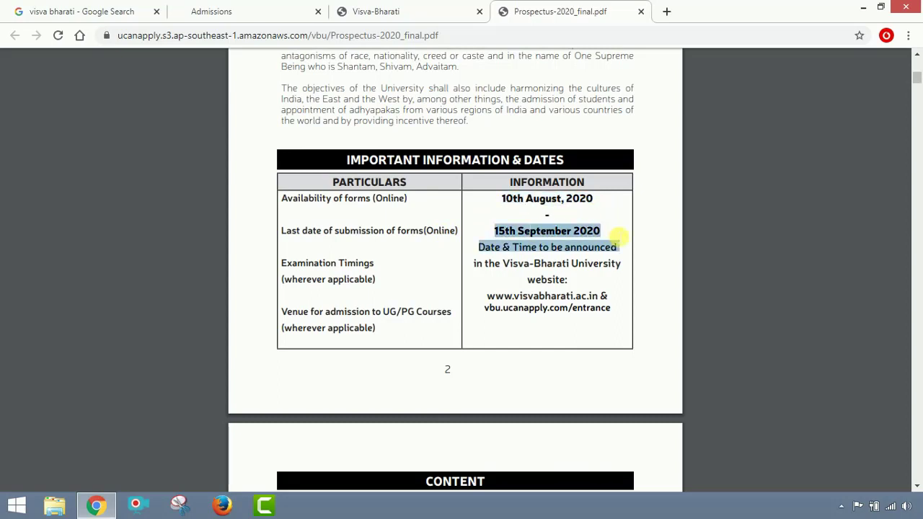
Move down to page 36, the Bhasha Bhavana eligibility and intake table.
scroll(651, 255, down, 7)
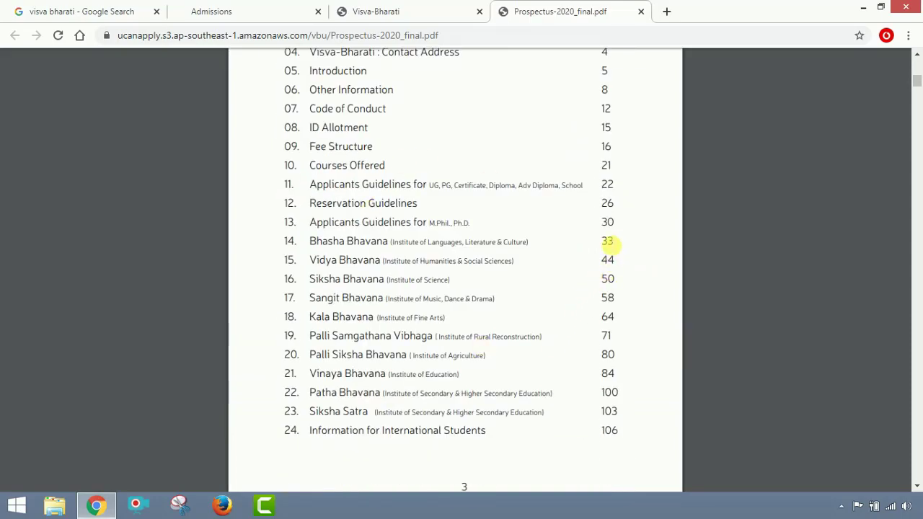
scroll(507, 261, down, 15)
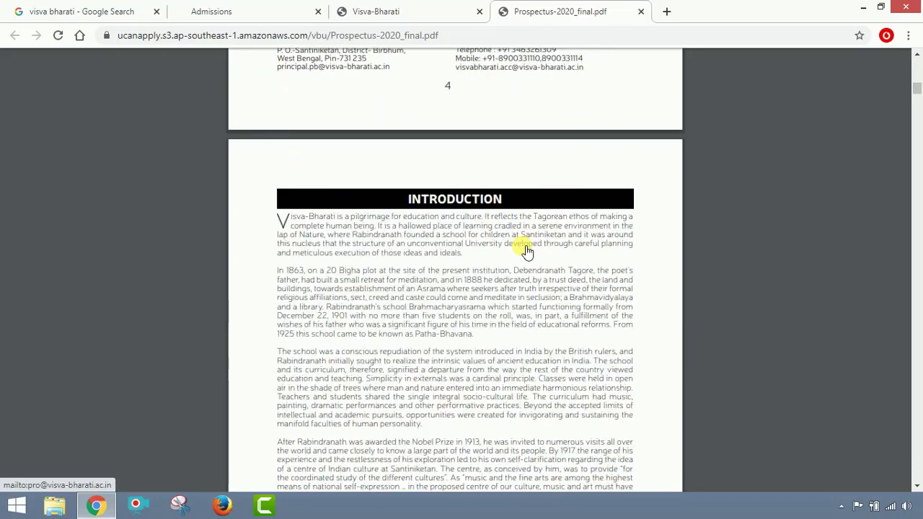
scroll(526, 245, down, 20)
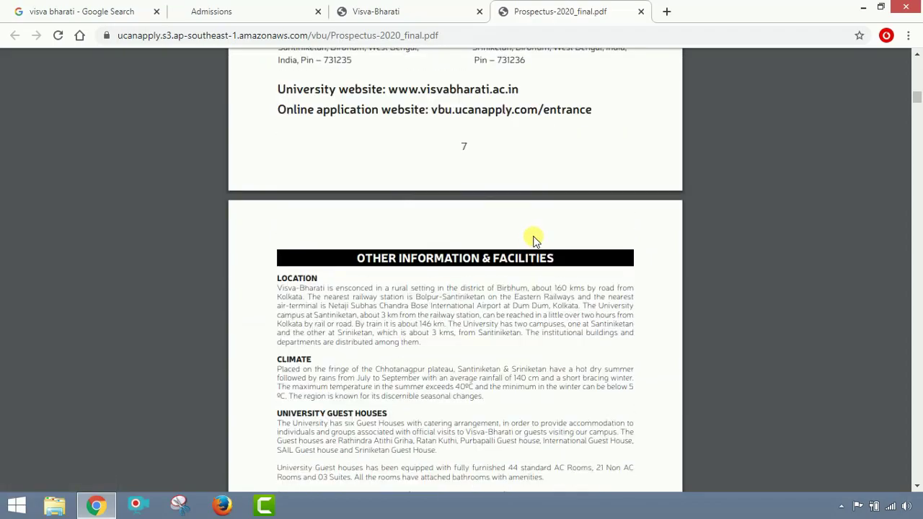
drag(912, 103, 906, 191)
scroll(758, 189, up, 13)
scroll(763, 185, down, 8)
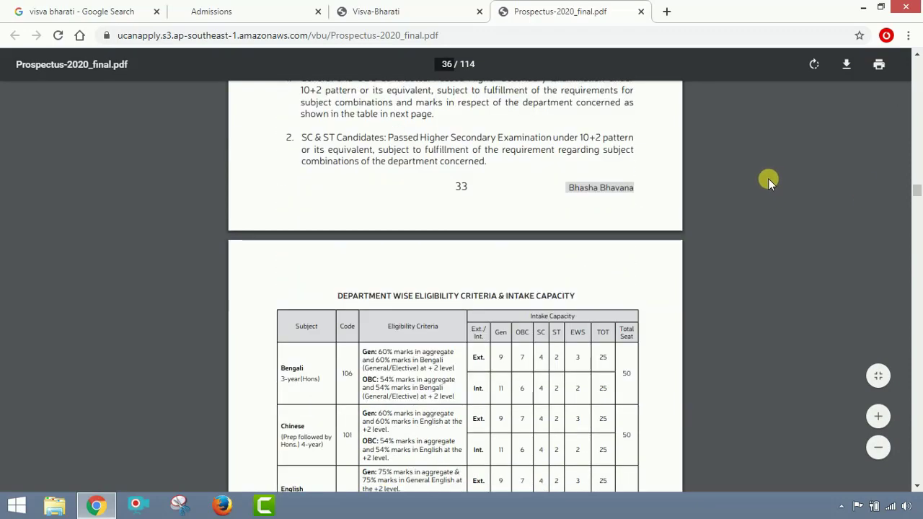
Zoom in on the Bhasha Bhavana intake table listing Bengali's 50 seats.
scroll(763, 171, up, 2)
scroll(763, 171, down, 3)
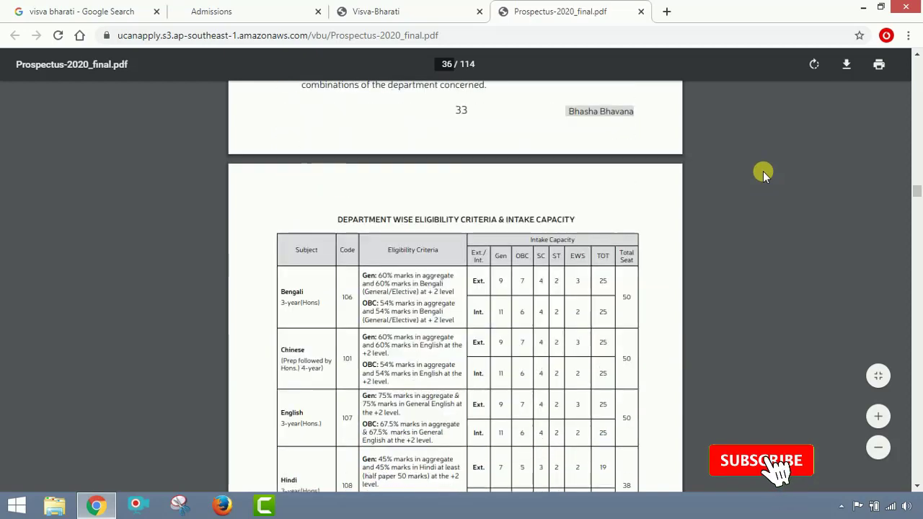
scroll(763, 170, down, 1)
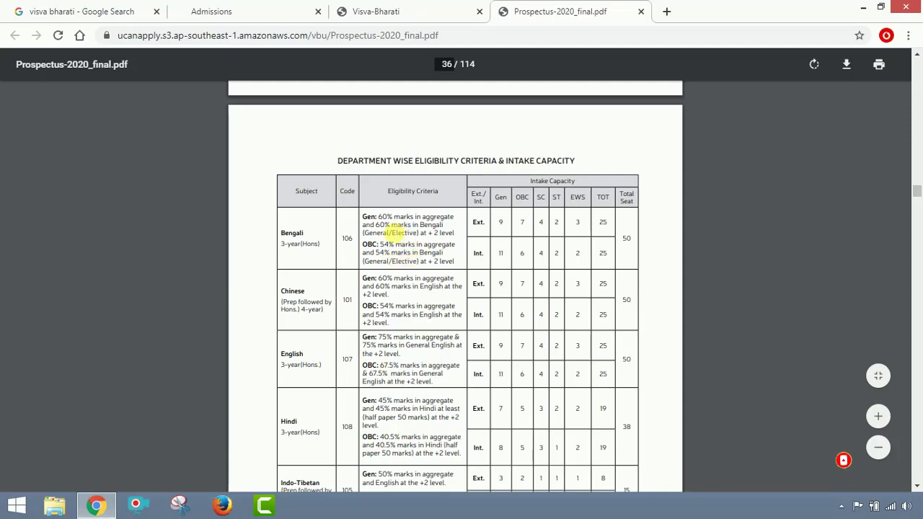
click(878, 416)
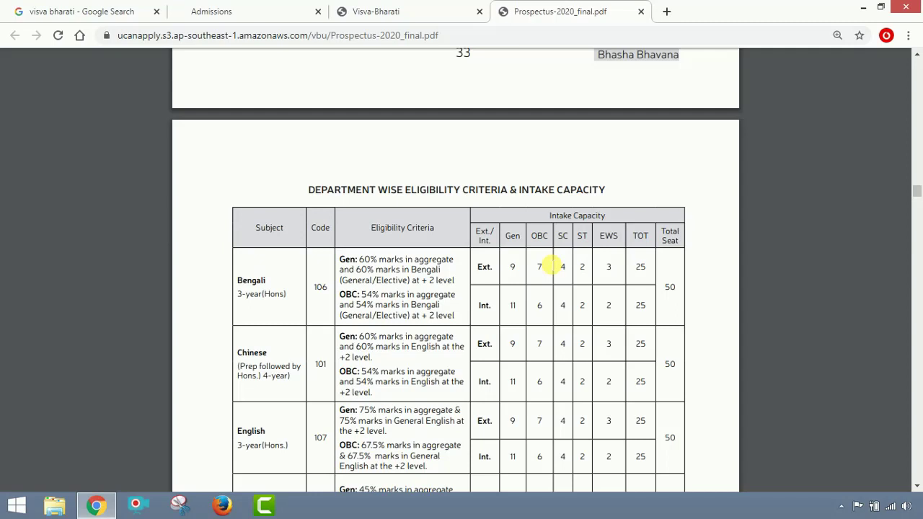
Scroll from the Bengali table through the science eligibility tables, then close the prospectus tab.
scroll(555, 261, down, 3)
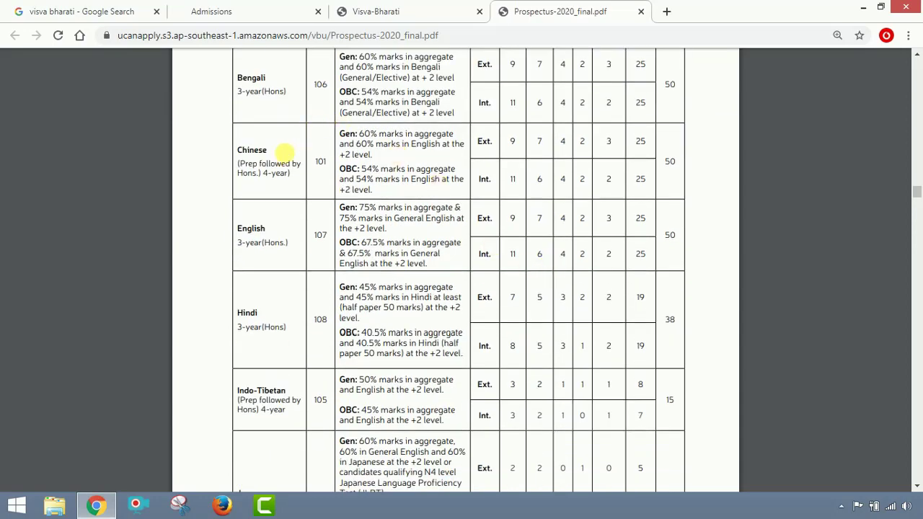
scroll(274, 282, down, 3)
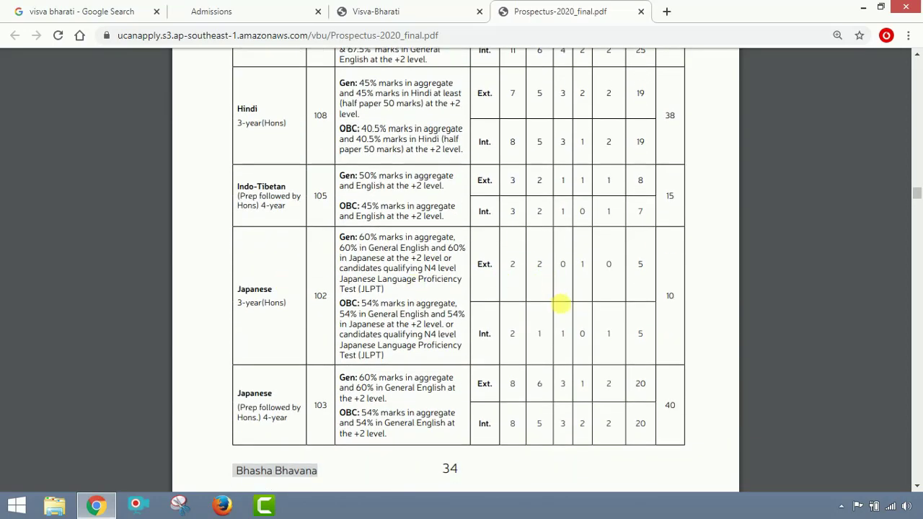
scroll(548, 289, down, 3)
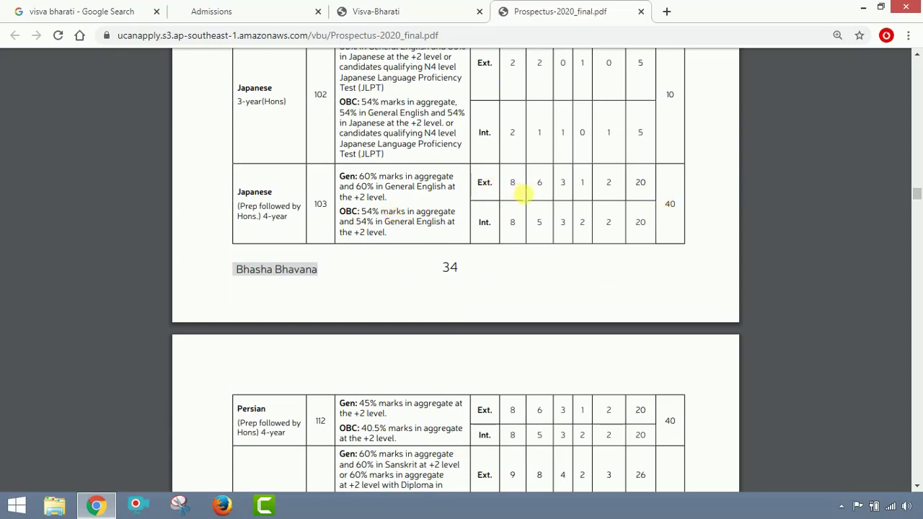
scroll(618, 189, down, 5)
scroll(438, 179, down, 5)
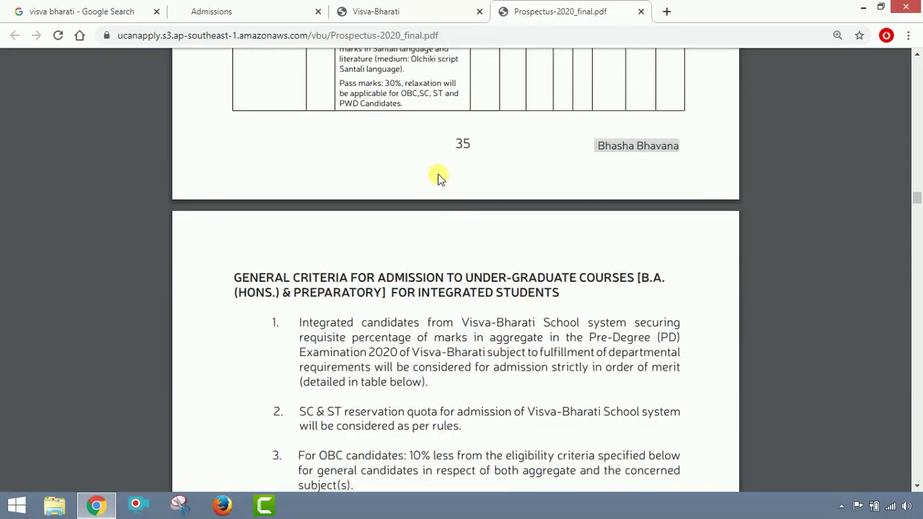
scroll(438, 179, down, 18)
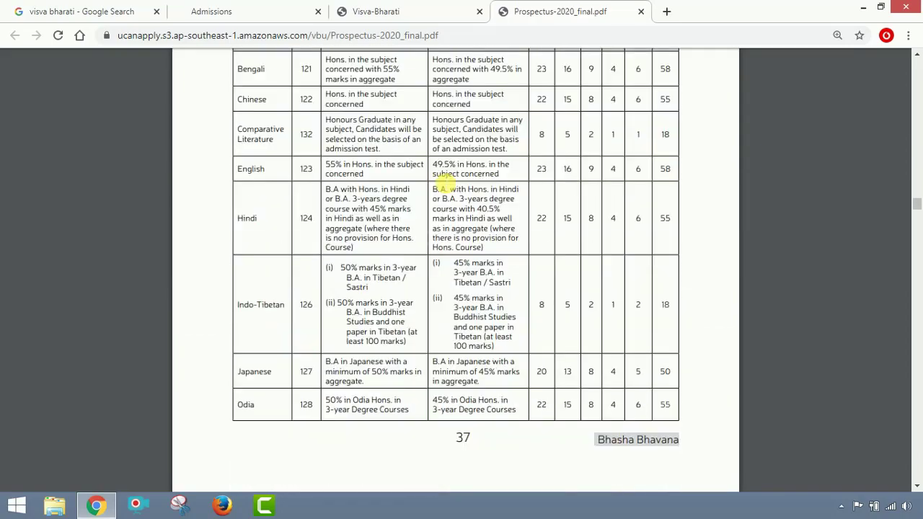
scroll(446, 179, down, 20)
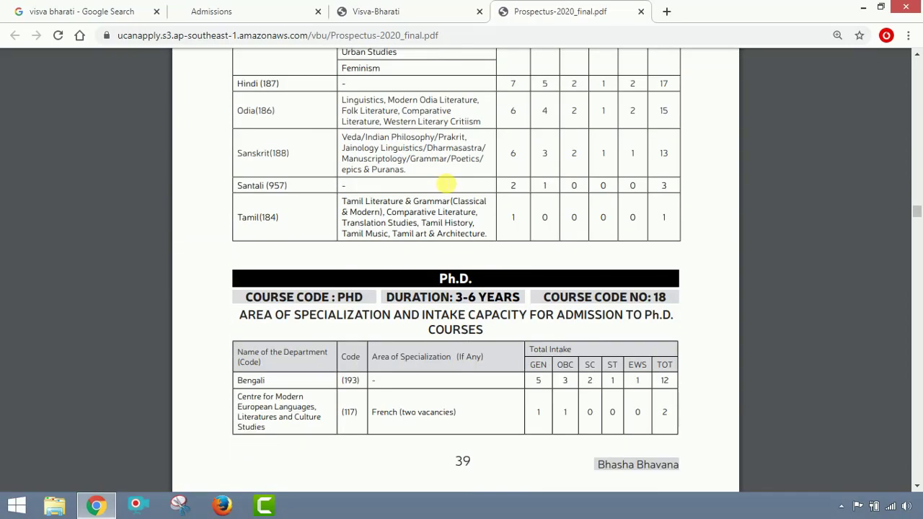
scroll(445, 181, down, 20)
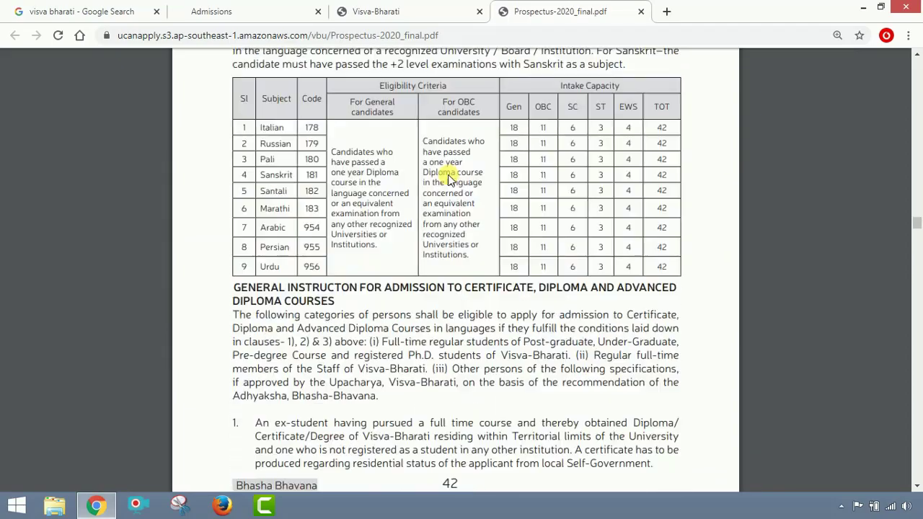
scroll(448, 179, down, 20)
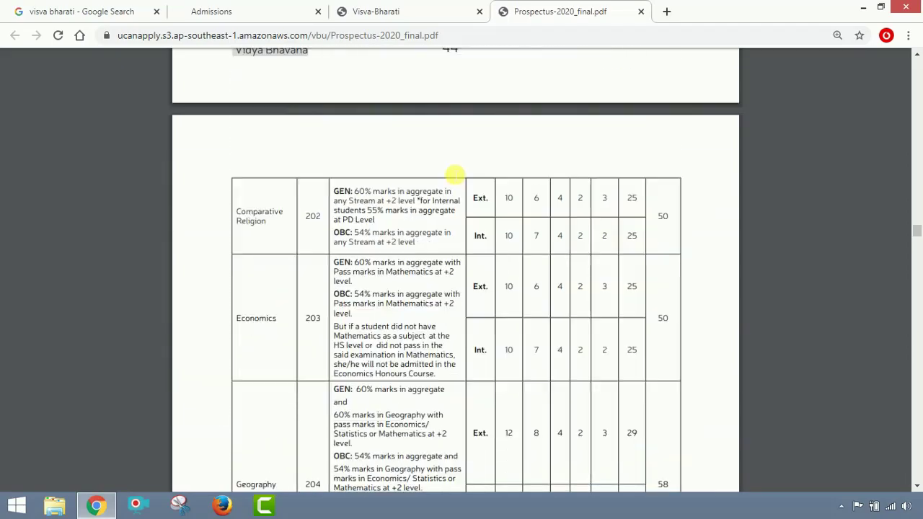
scroll(440, 173, down, 20)
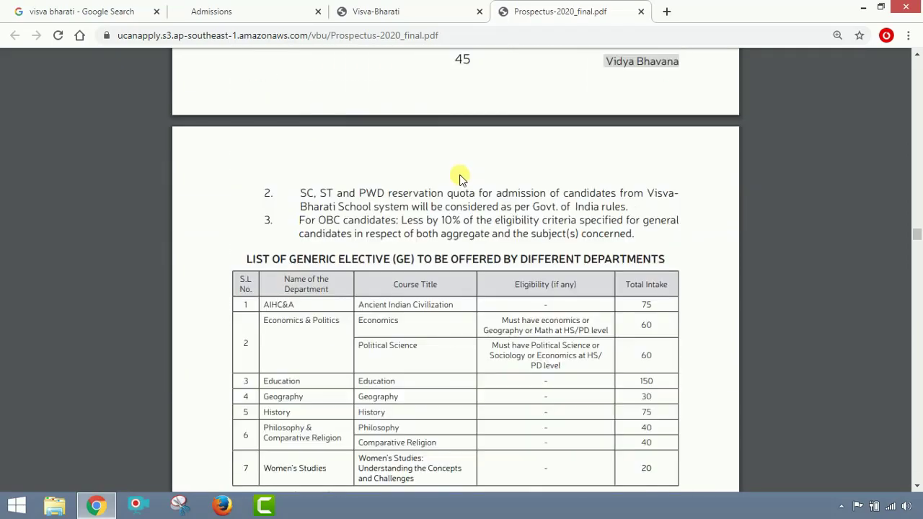
scroll(476, 188, down, 20)
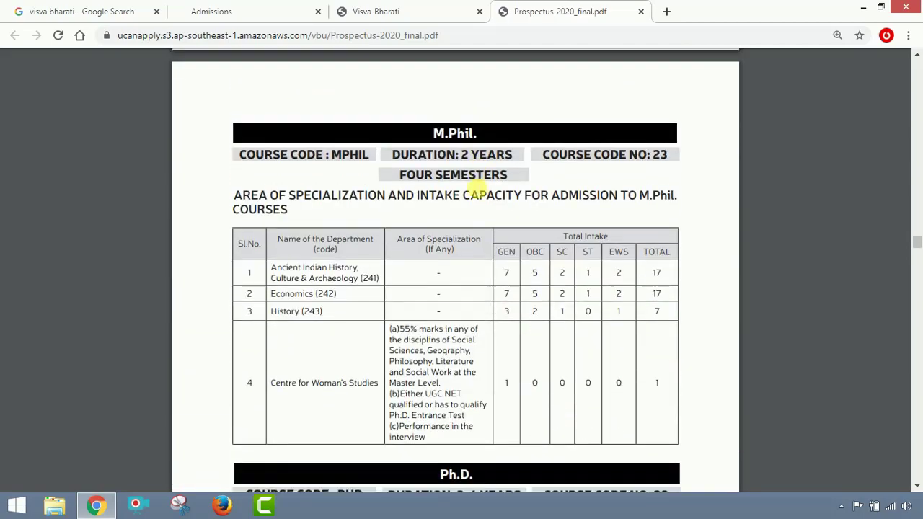
scroll(477, 188, down, 20)
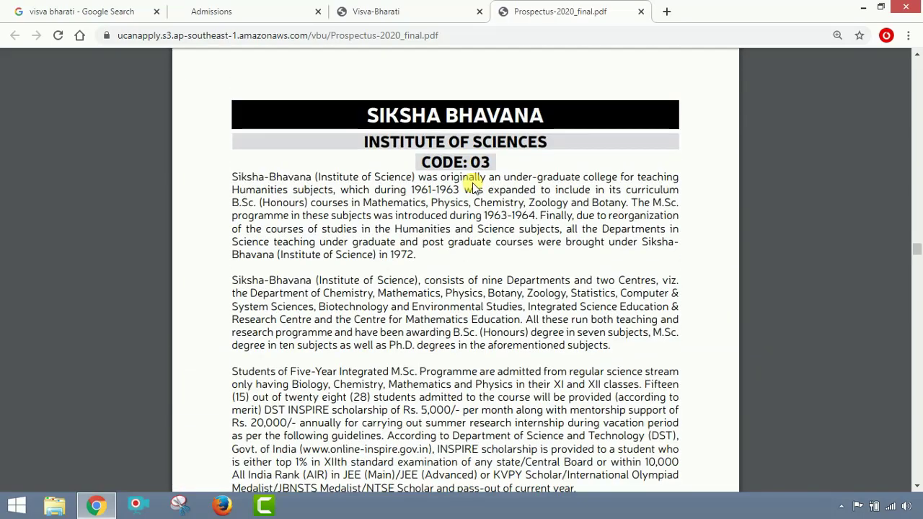
scroll(474, 186, down, 8)
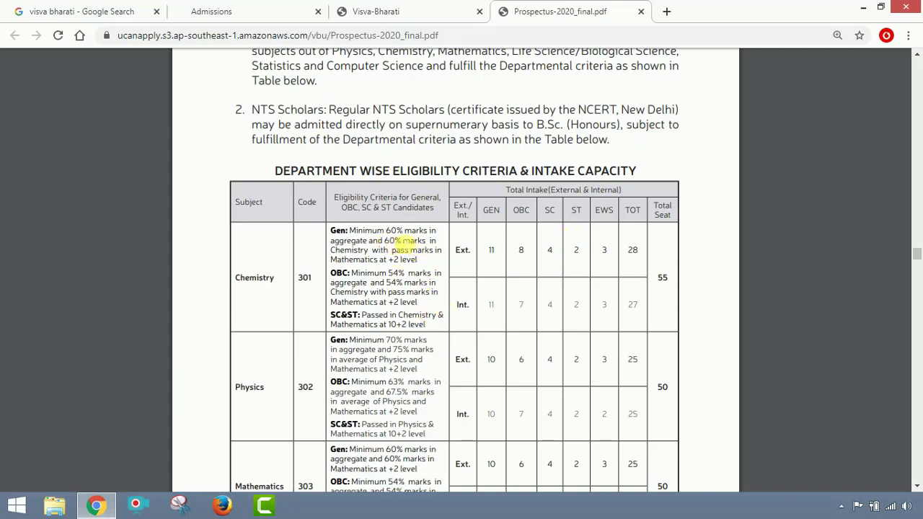
click(641, 12)
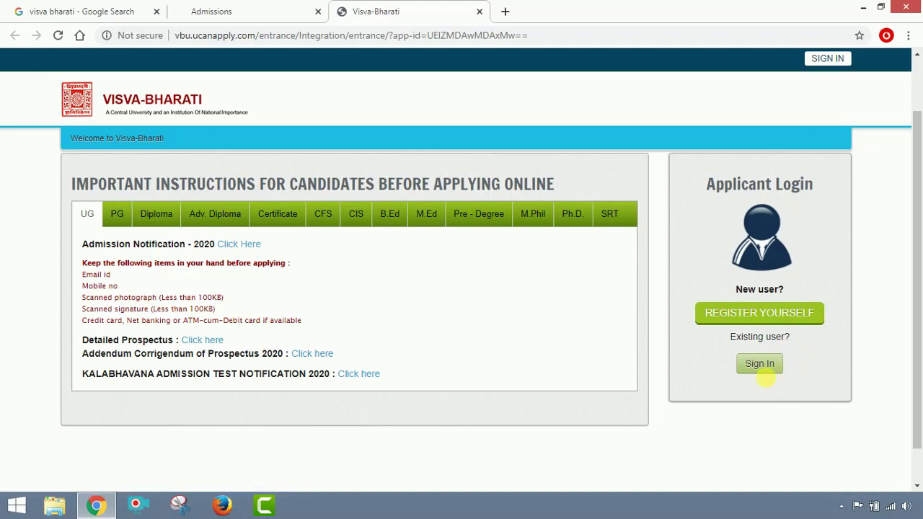
Open REGISTER YOURSELF and enter the email address, password and password confirmation.
click(761, 315)
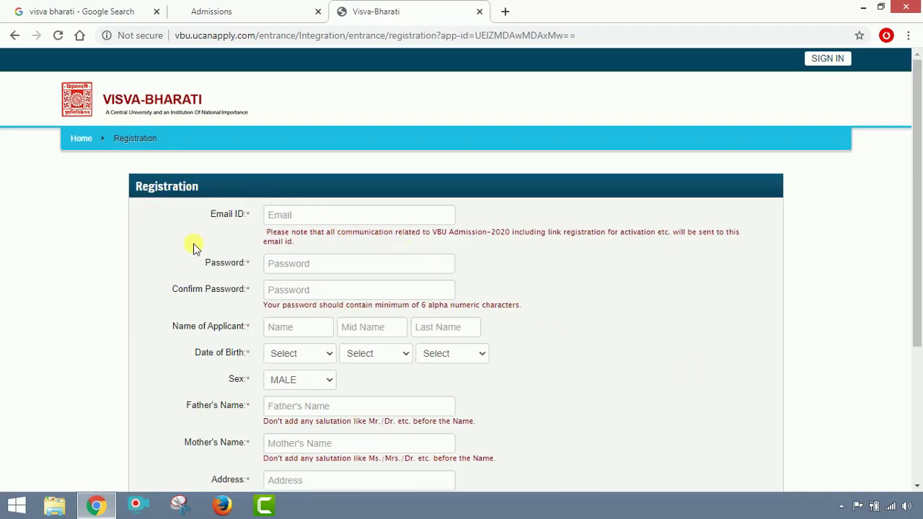
click(346, 217)
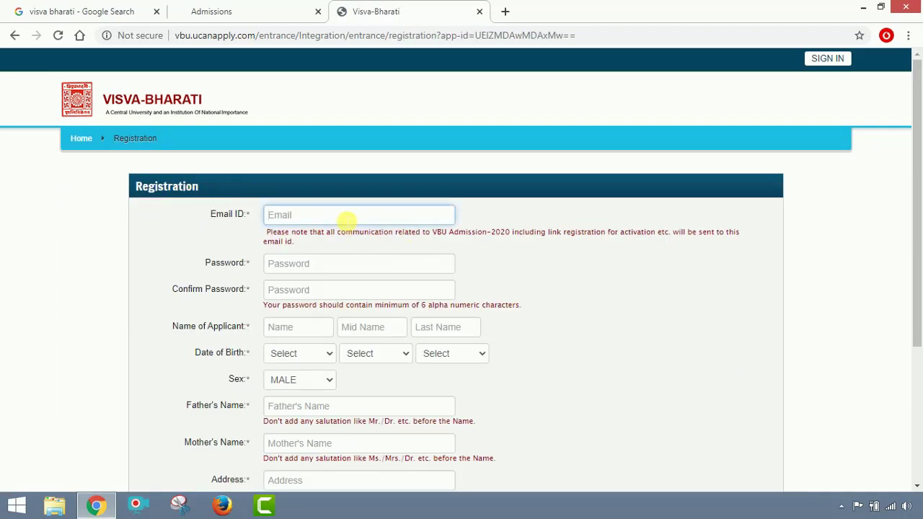
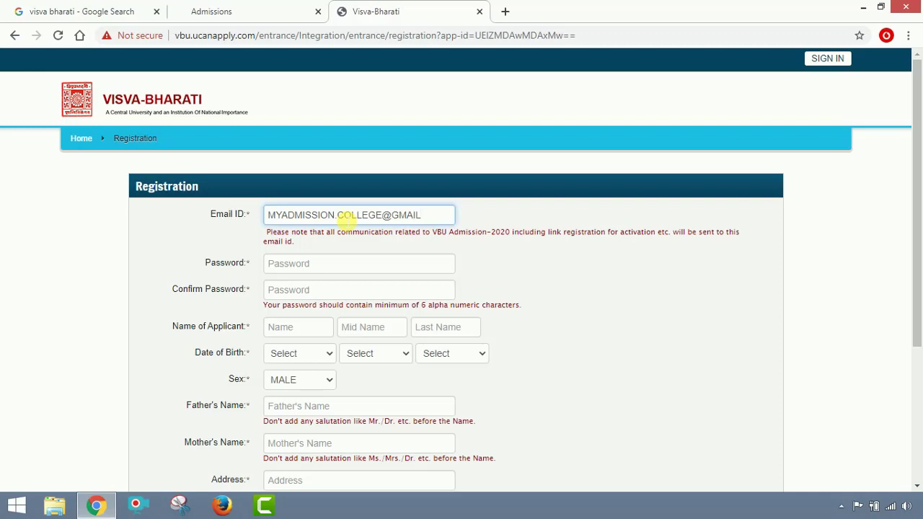
click(343, 268)
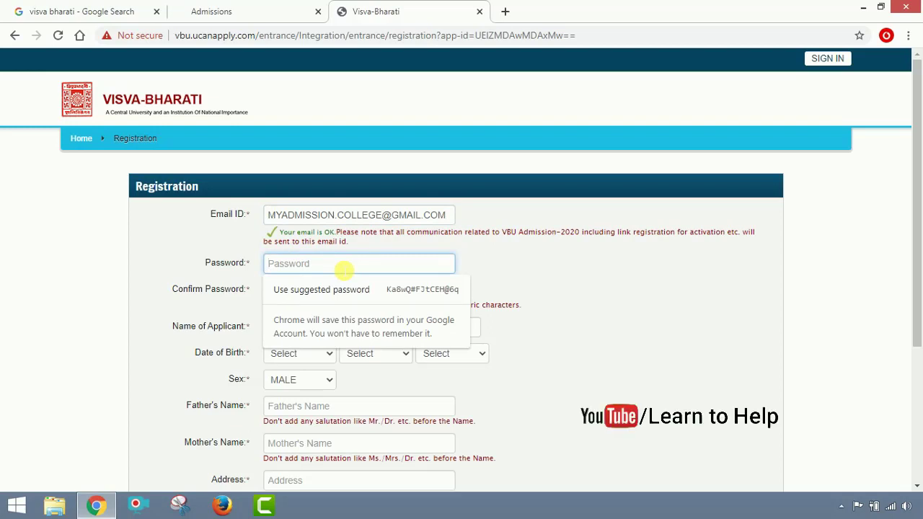
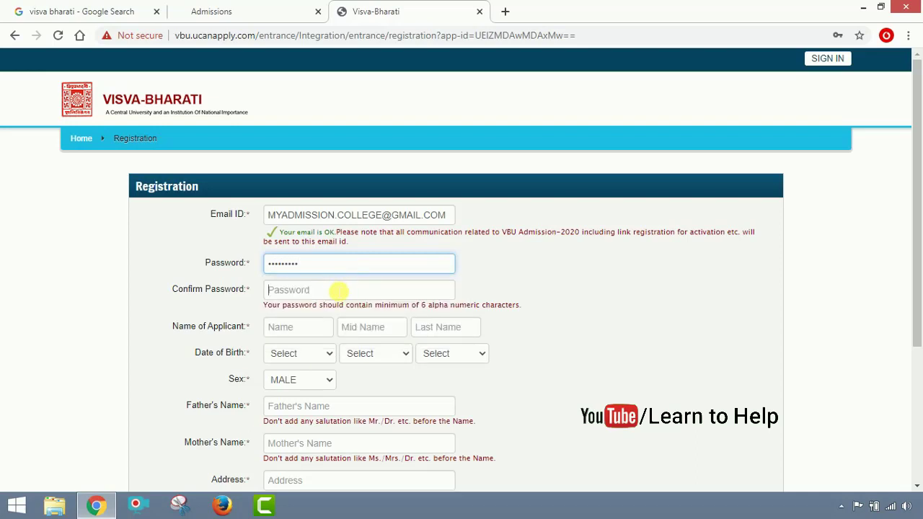
click(338, 289)
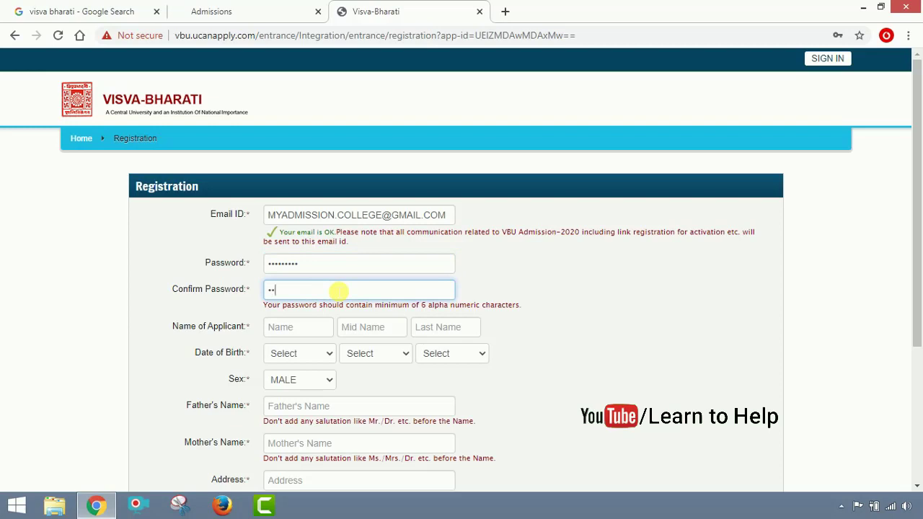
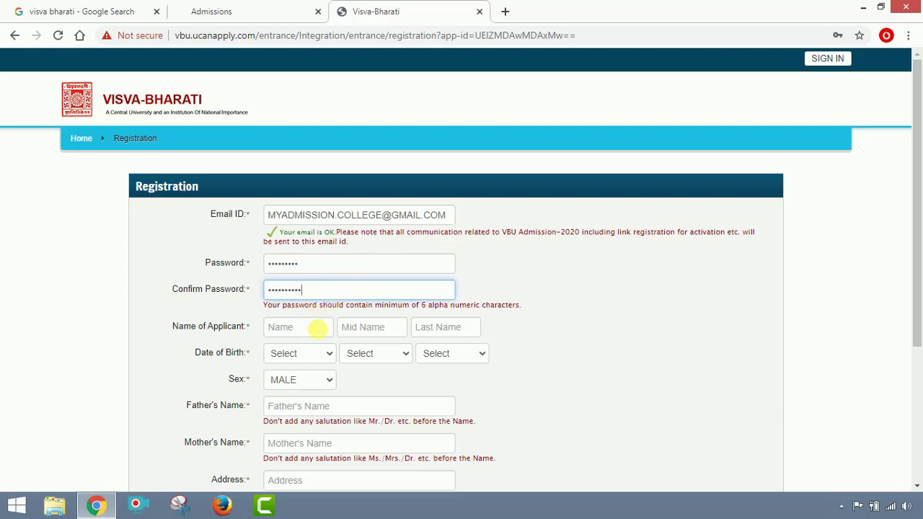
Enter the applicant's first and last name.
click(317, 328)
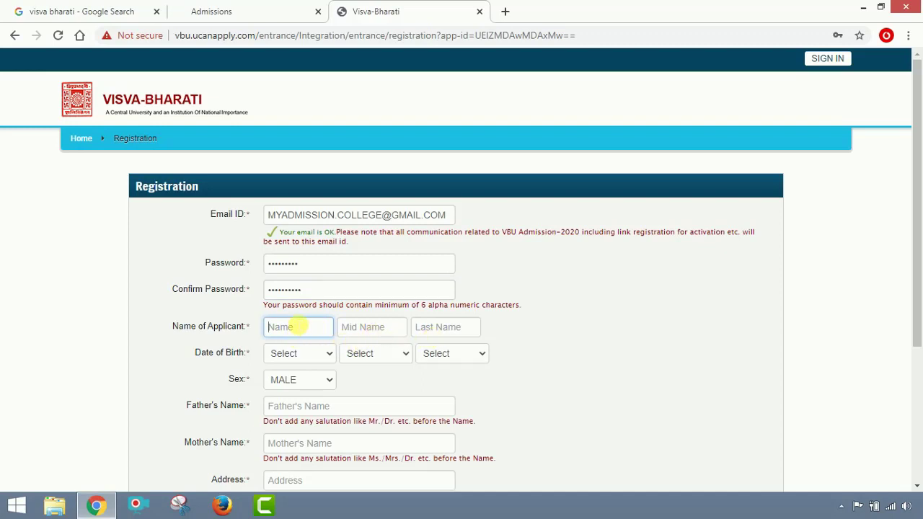
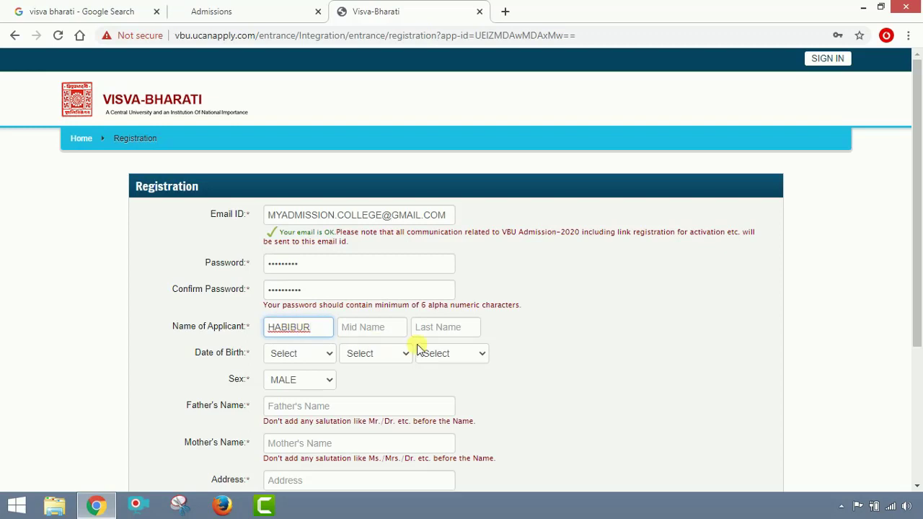
click(437, 327)
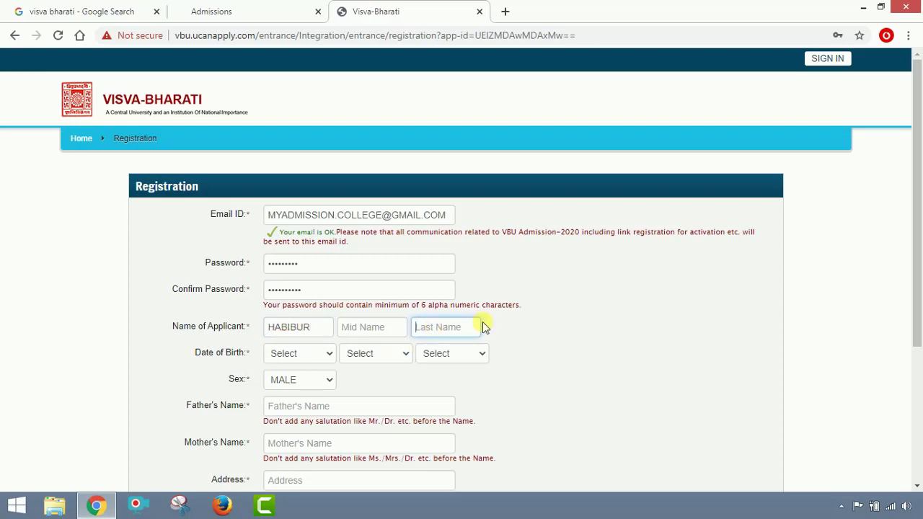
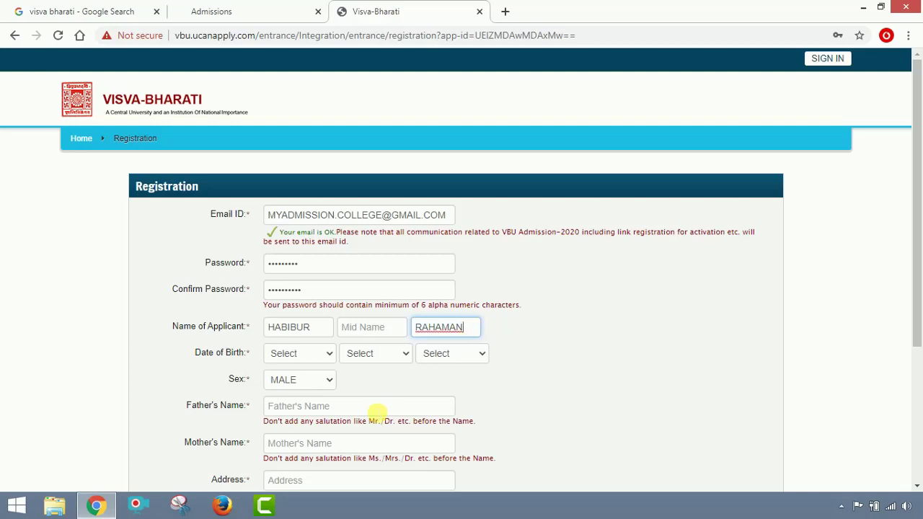
Set date of birth to 16/November/2002 and sex to MALE.
click(321, 360)
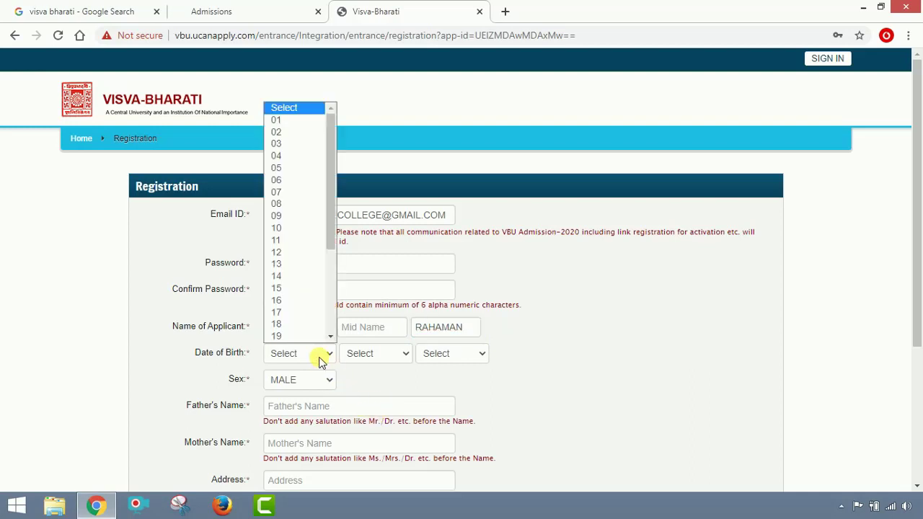
click(317, 289)
click(392, 359)
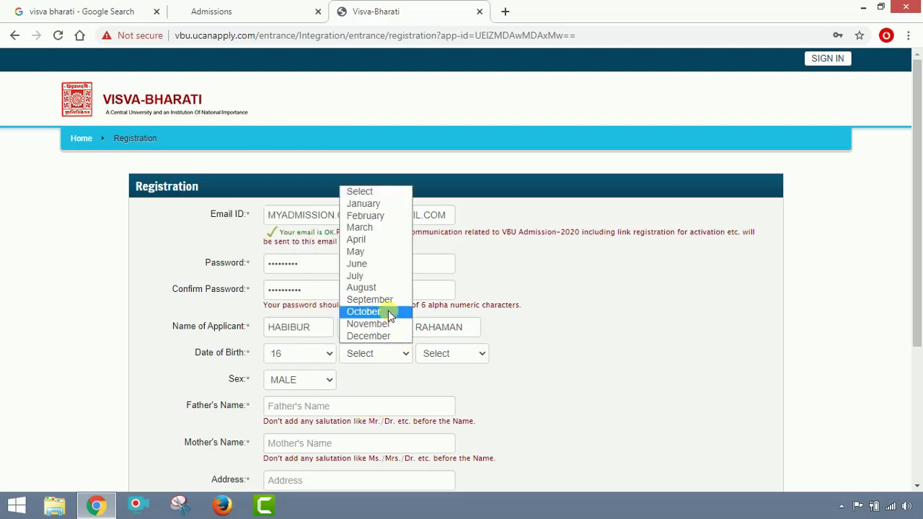
click(385, 324)
click(449, 355)
scroll(457, 192, down, 1)
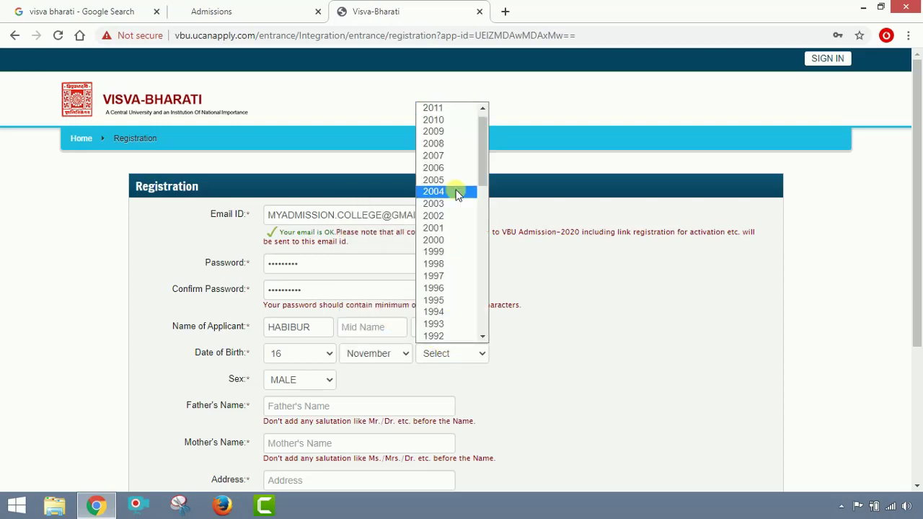
click(451, 216)
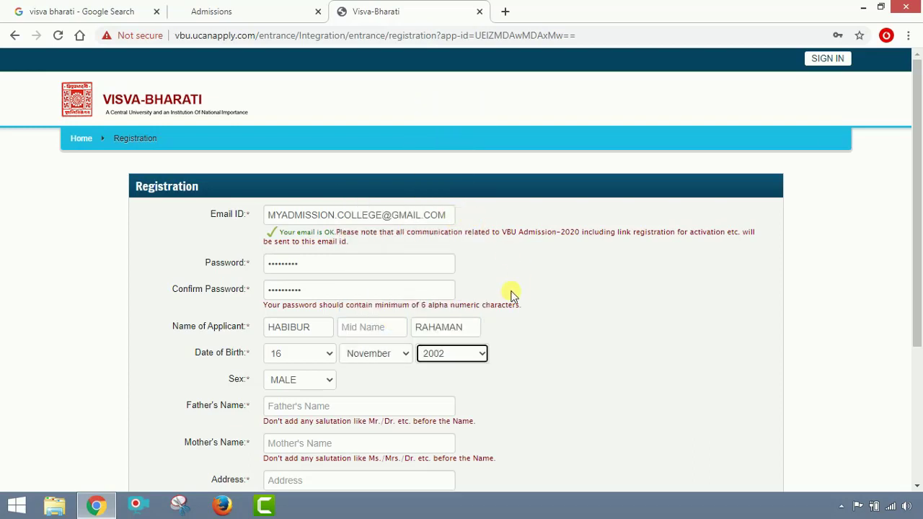
click(320, 381)
click(322, 396)
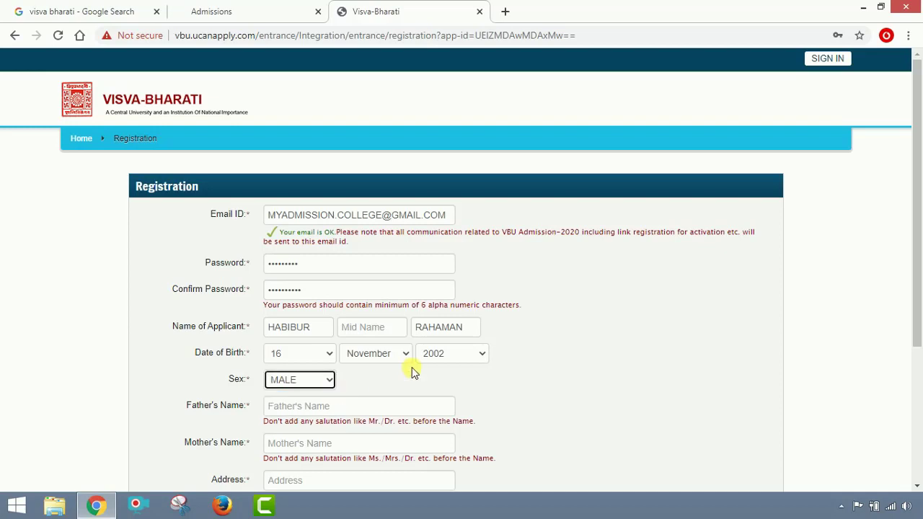
scroll(412, 331, down, 2)
Enter the father's and mother's names.
click(375, 274)
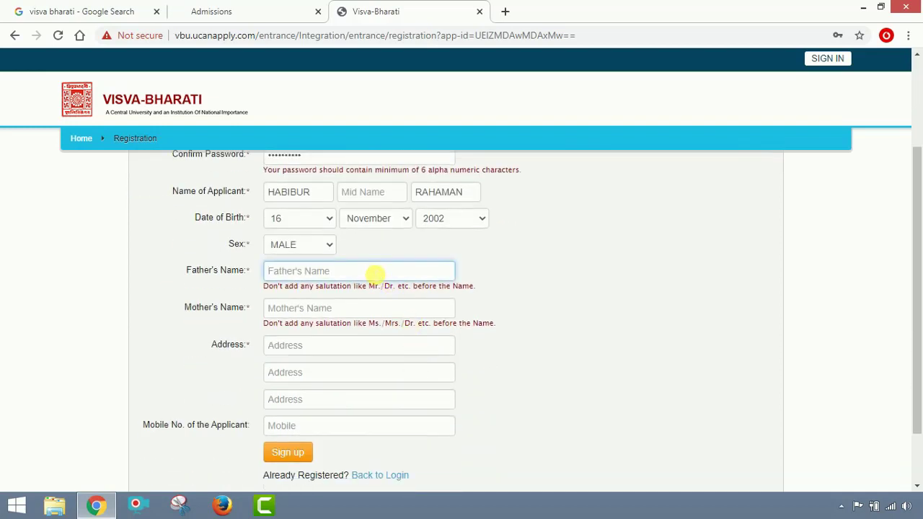
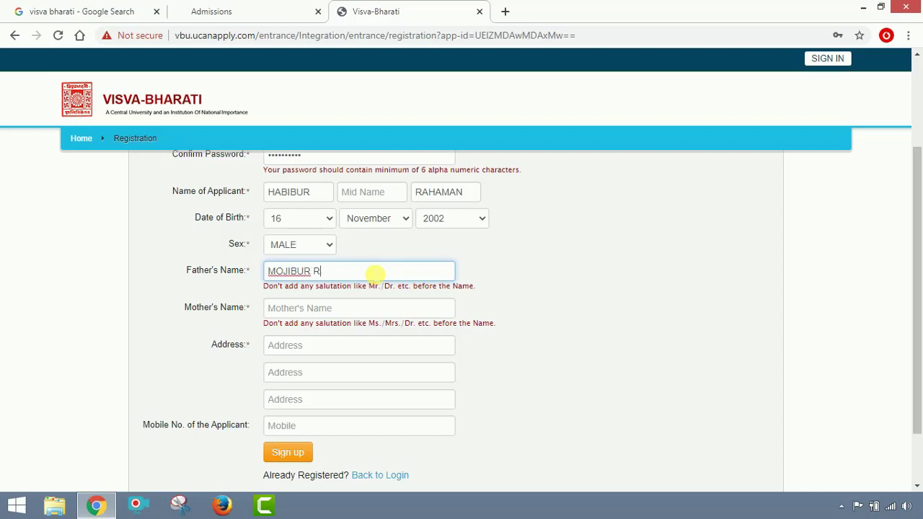
click(381, 310)
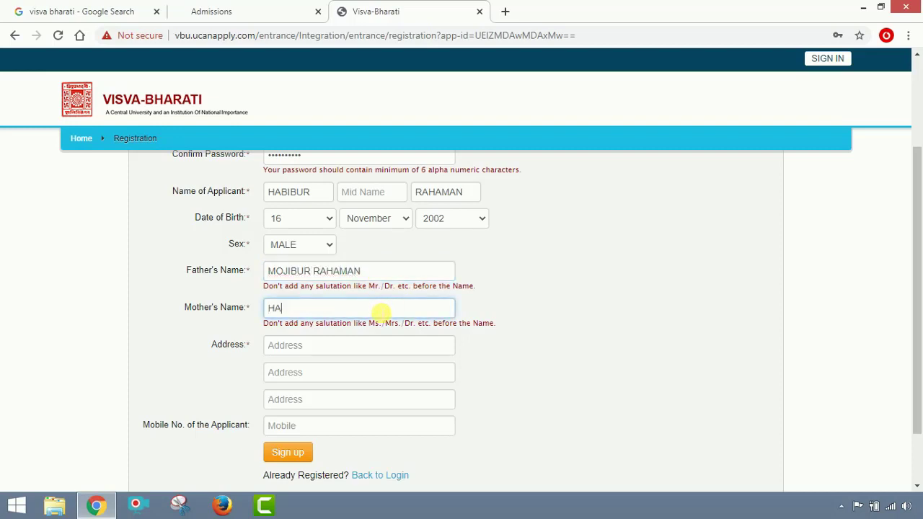
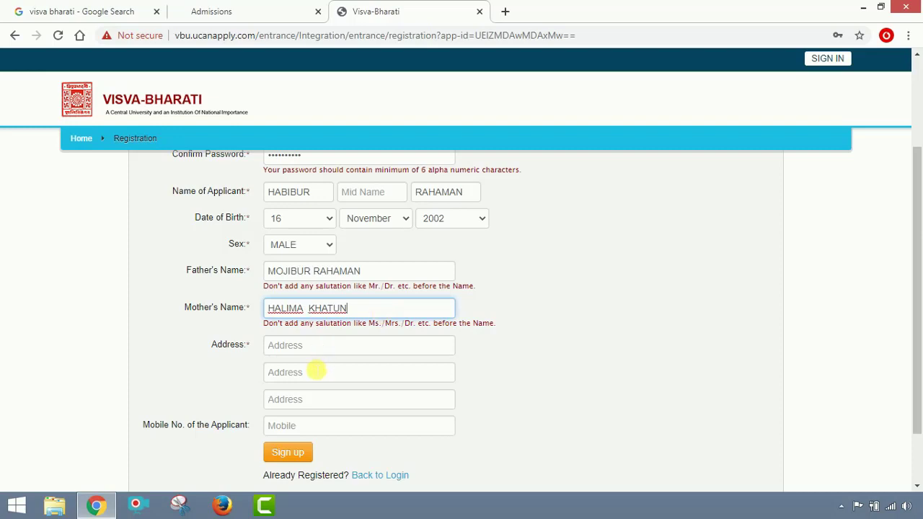
Fill in the applicant's postal address across the three address lines.
click(318, 353)
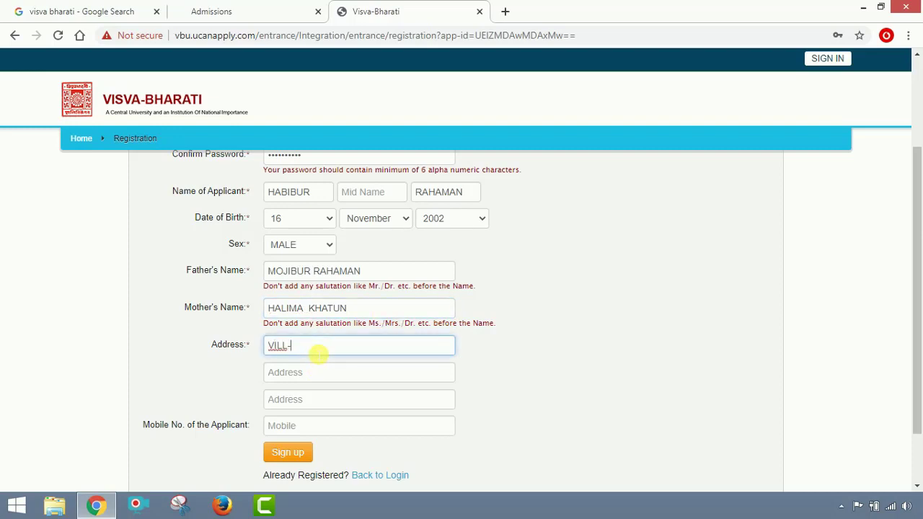
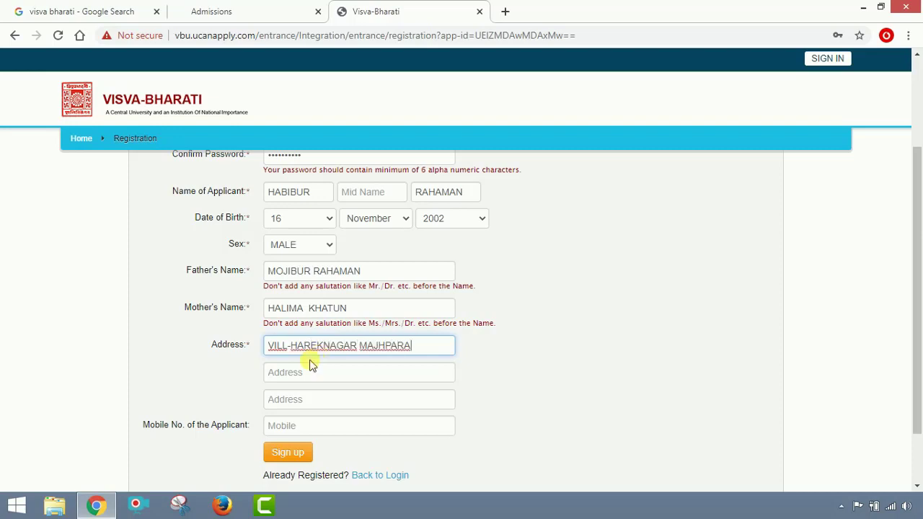
click(313, 368)
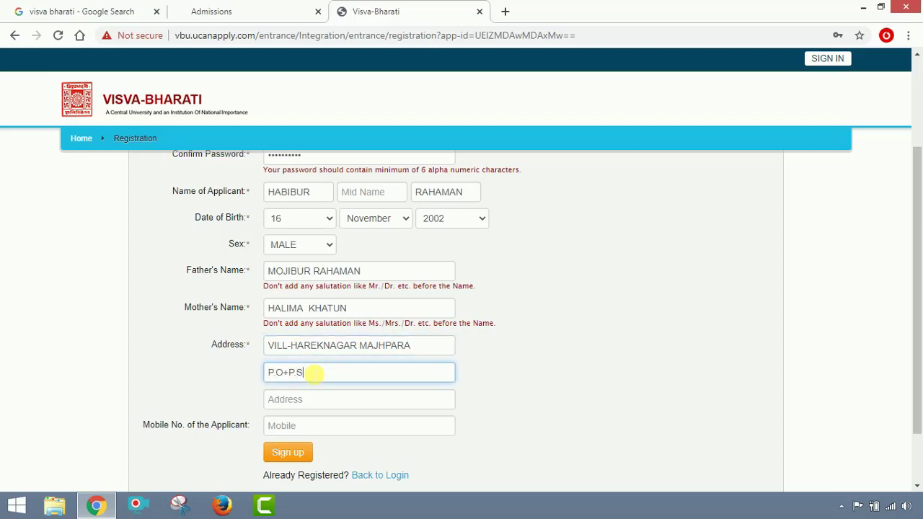
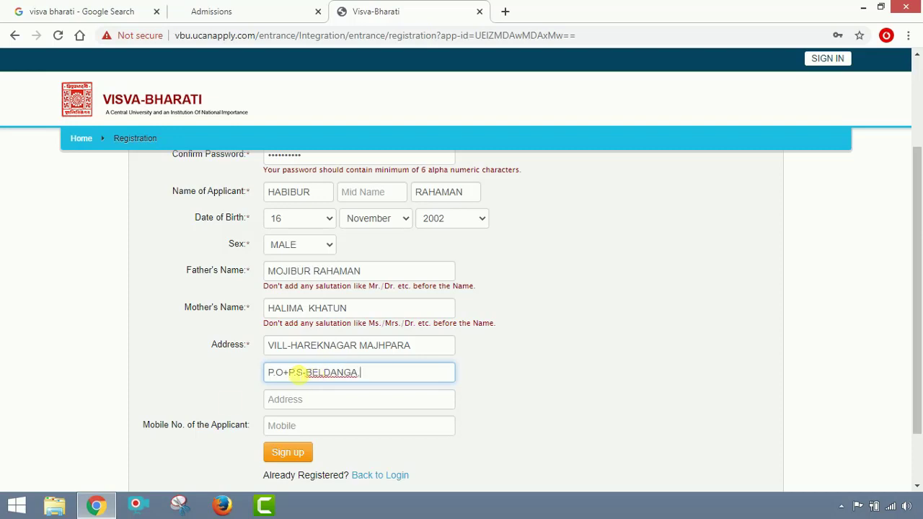
click(308, 408)
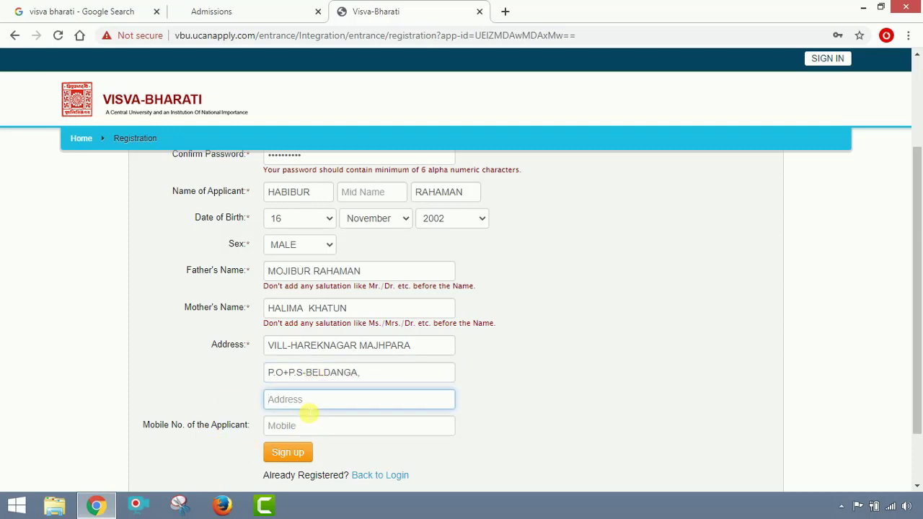
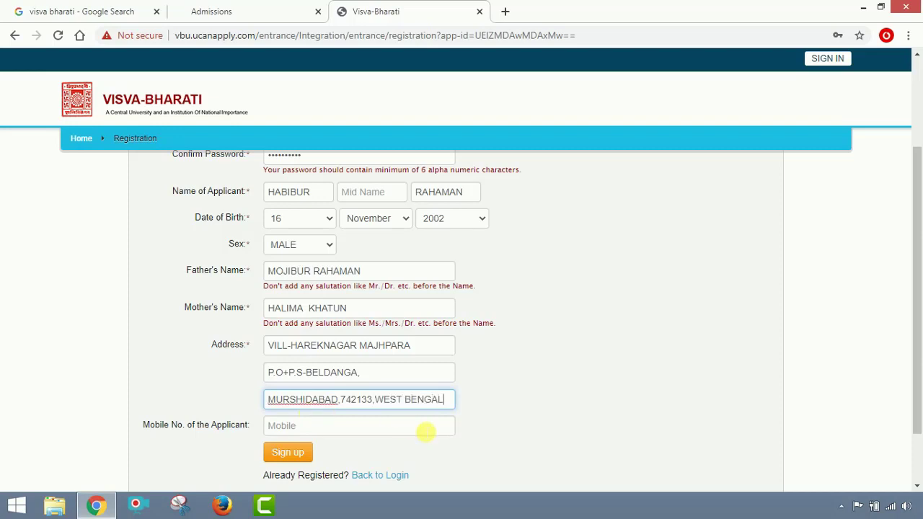
Enter the applicant's mobile number and submit the form with Sign up.
click(423, 430)
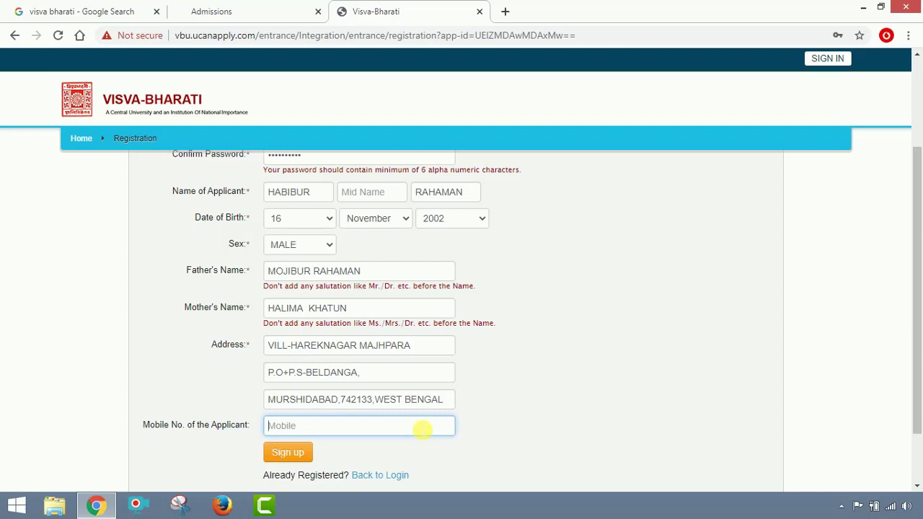
scroll(424, 429, down, 1)
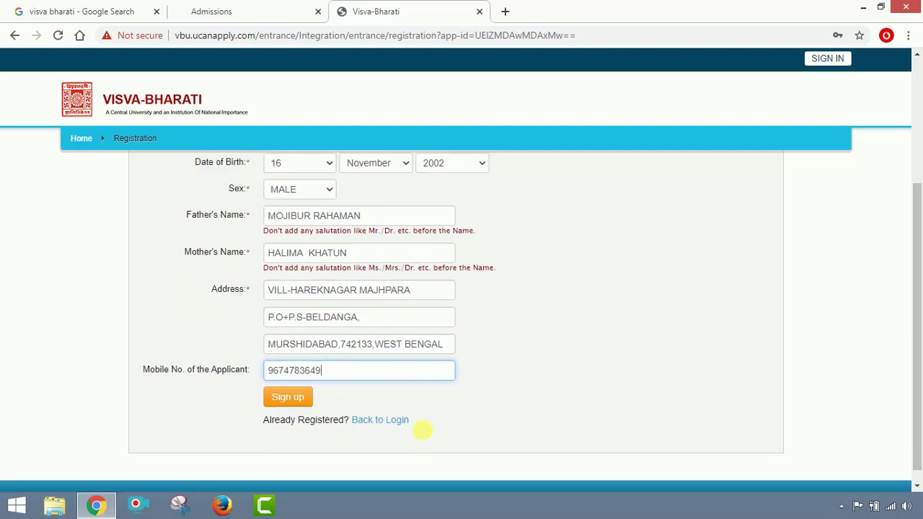
click(287, 391)
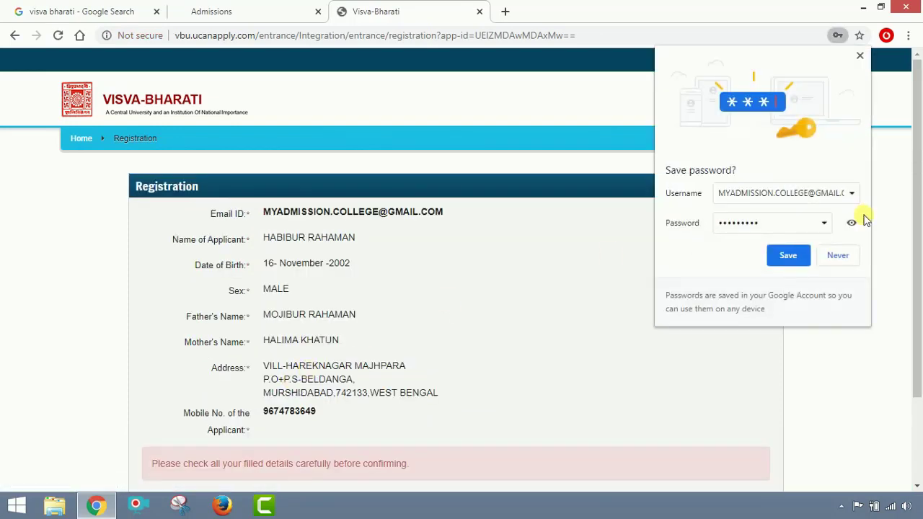
Decline Chrome's password save with Never and scroll to the Confirm and Change buttons.
click(837, 255)
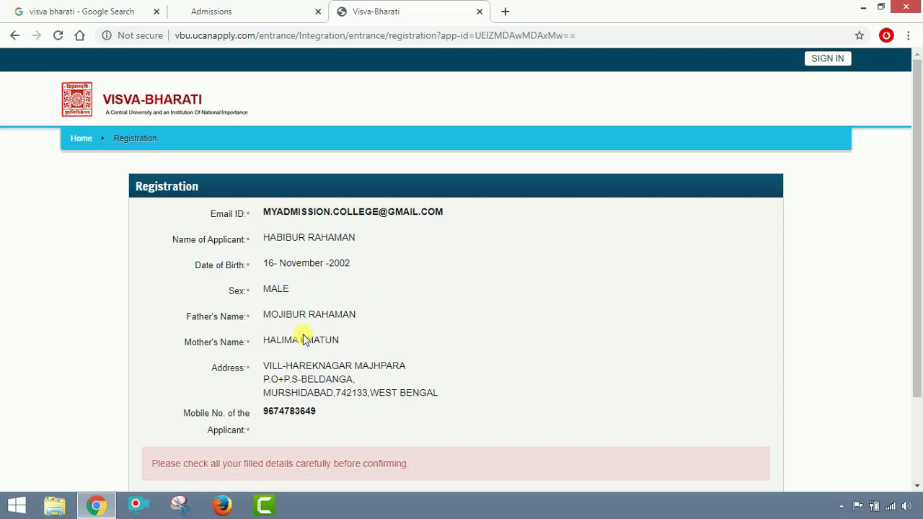
scroll(448, 388, down, 1)
scroll(447, 388, down, 1)
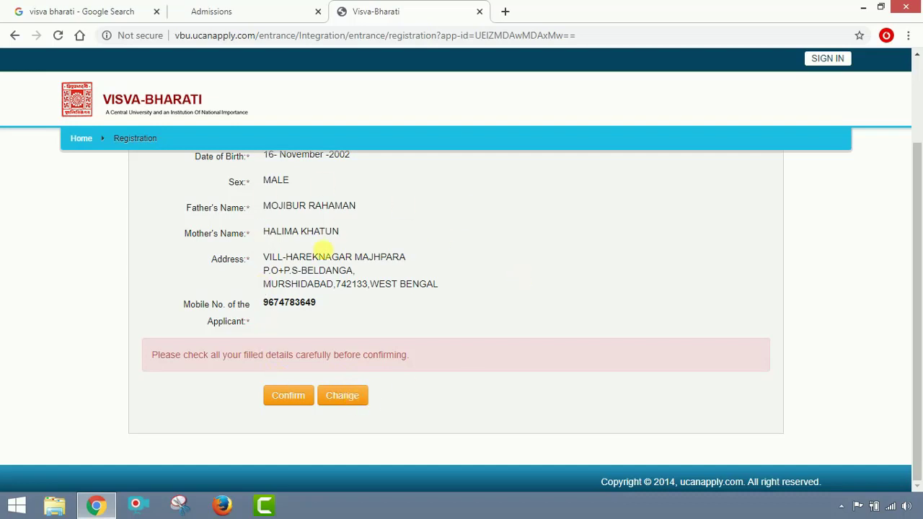
Confirm the reviewed registration details, then open a new blank tab.
click(295, 395)
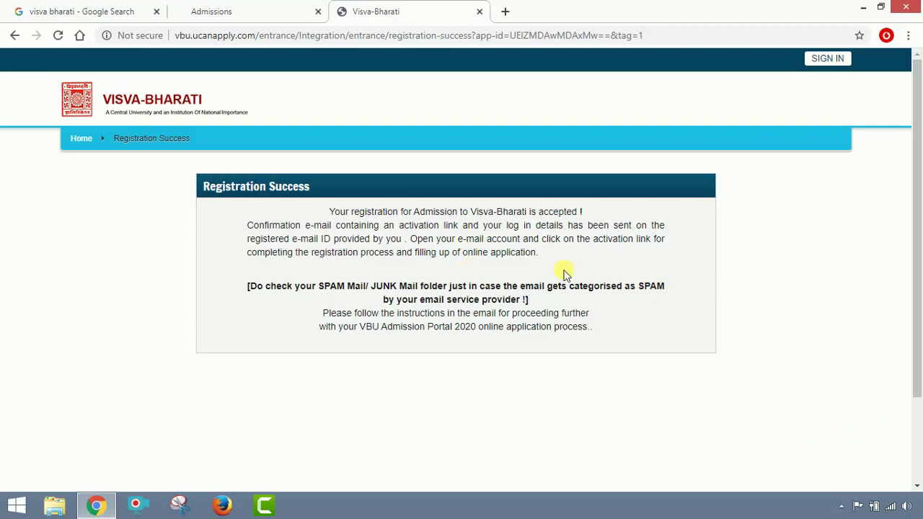
click(505, 11)
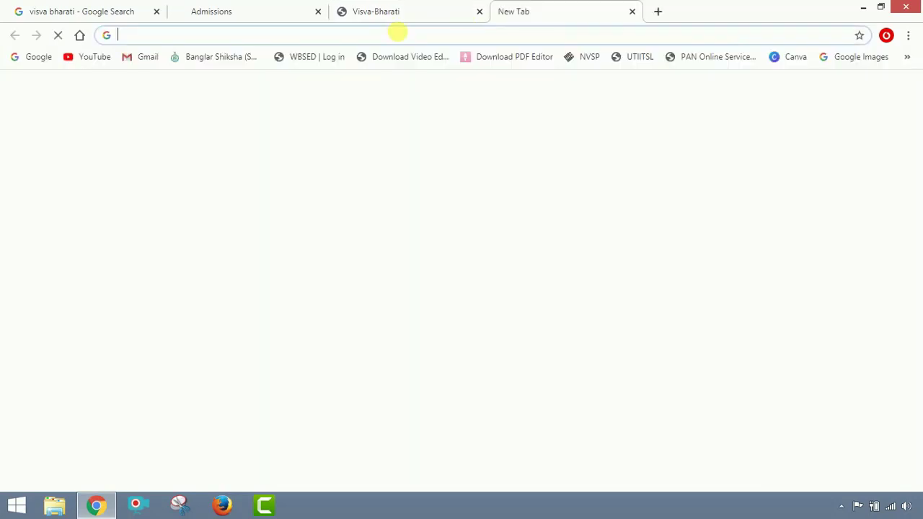
Open Gmail and switch to the second signed-in Google account.
click(149, 57)
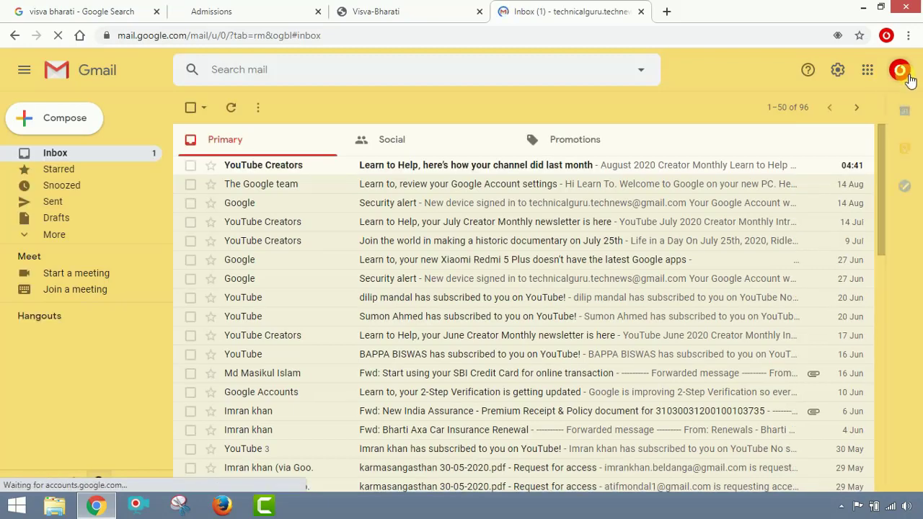
click(899, 70)
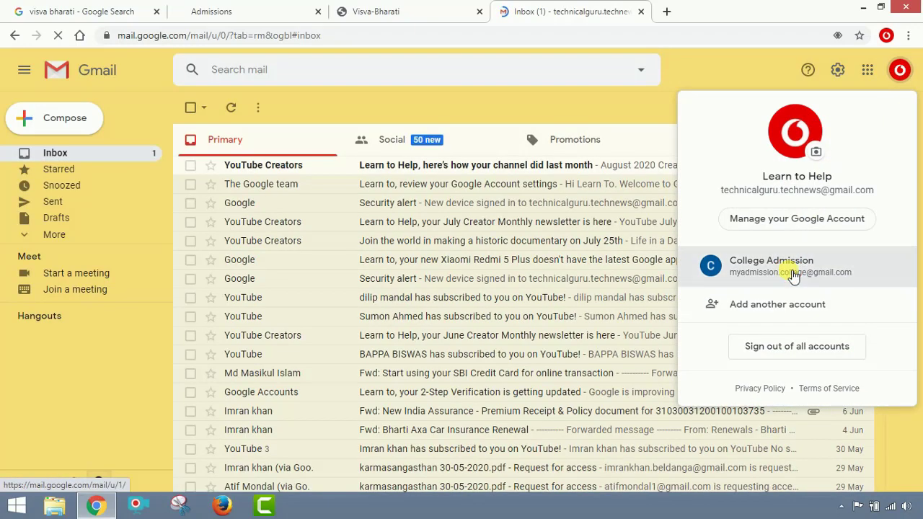
click(793, 276)
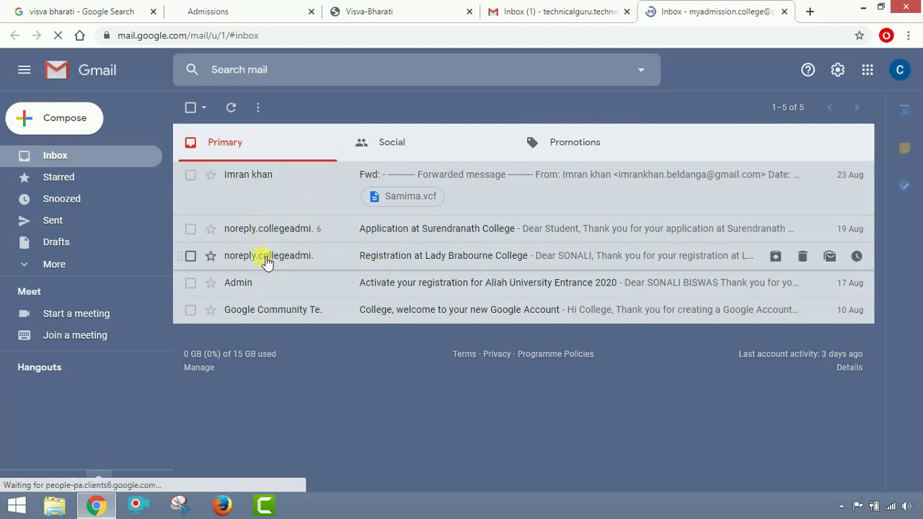
Open the Visva-Bharati activation email from Promotions and open its activation link in a new tab.
click(427, 149)
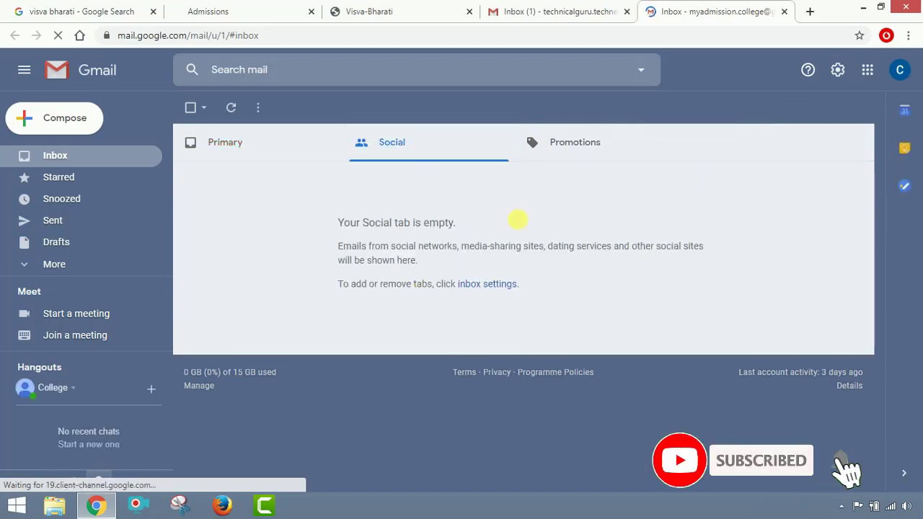
click(566, 149)
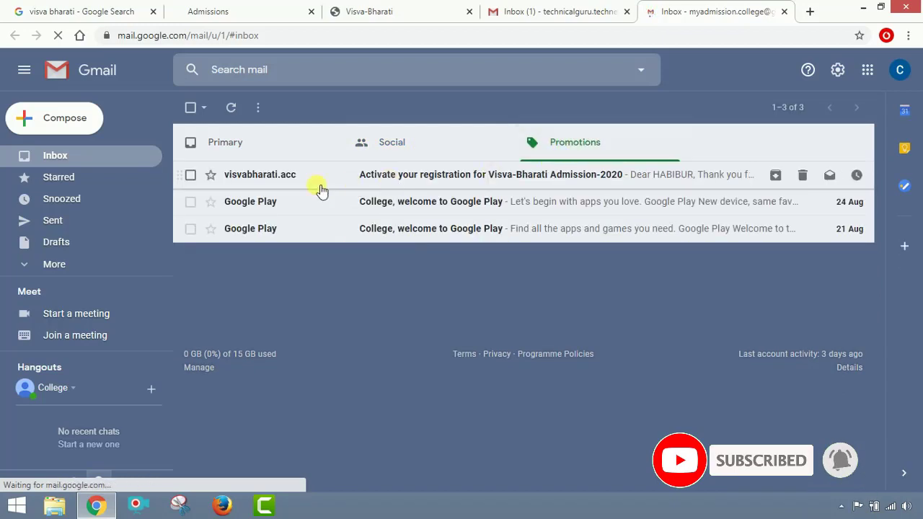
click(469, 180)
key(alt+Left)
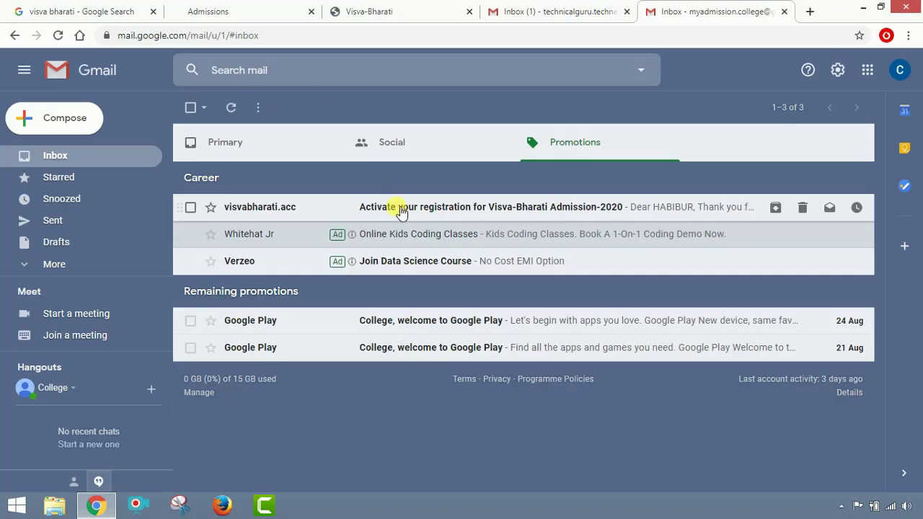
click(401, 209)
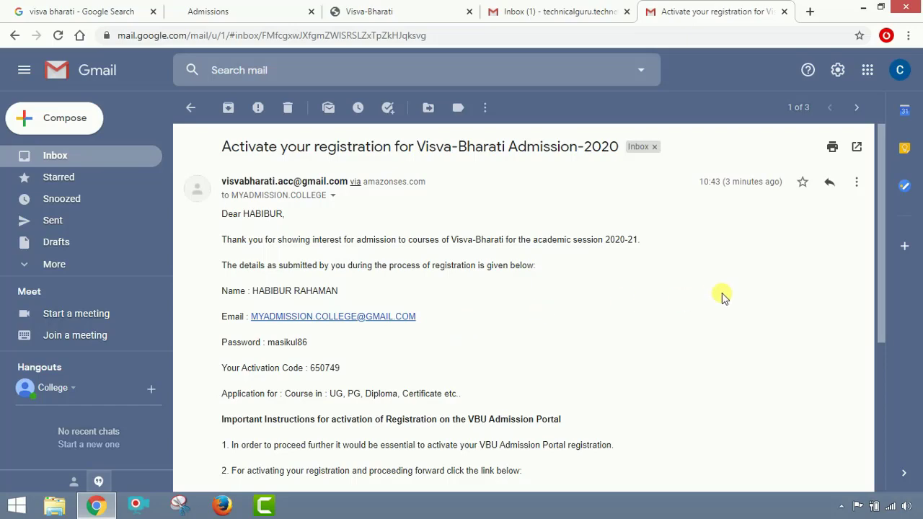
scroll(723, 297, down, 5)
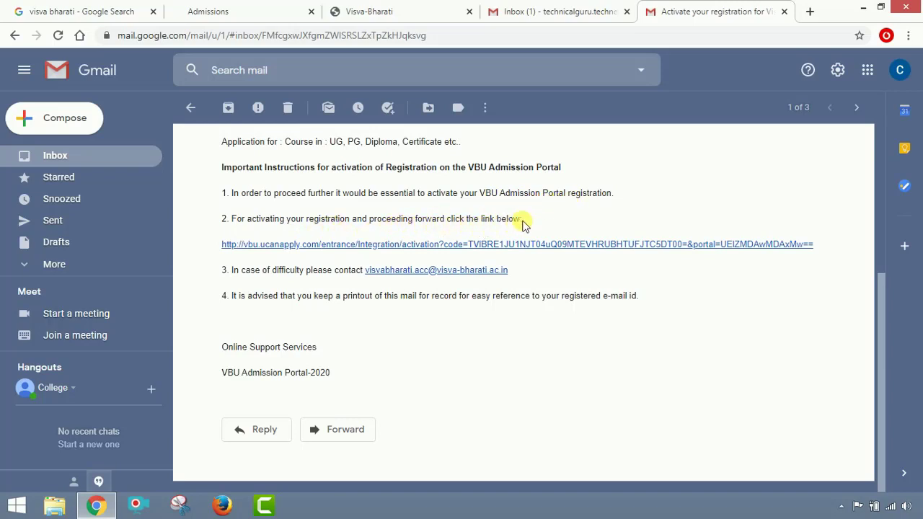
right_click(374, 247)
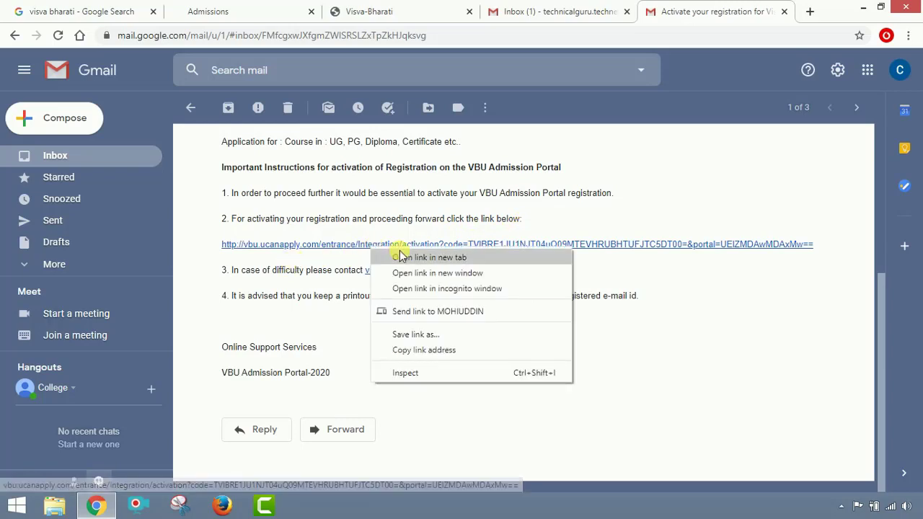
click(400, 254)
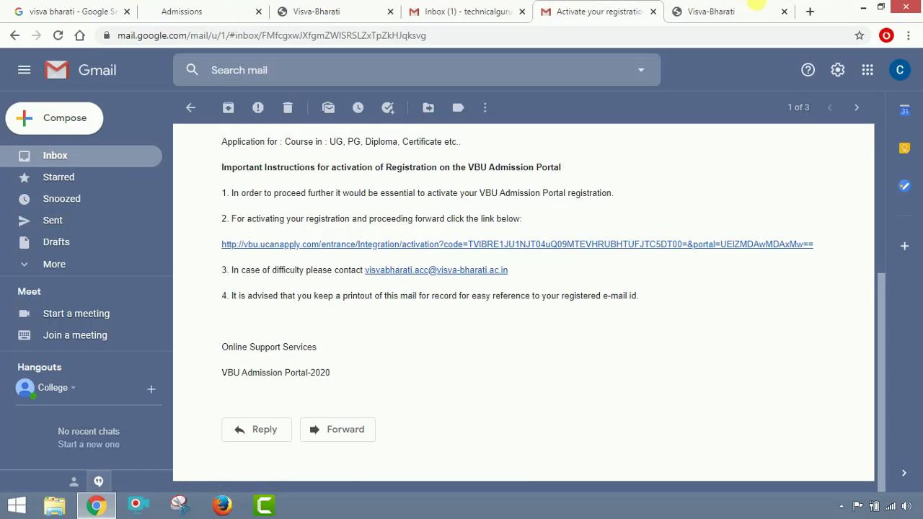
Copy the activation code from the Visva-Bharati registration email.
click(710, 11)
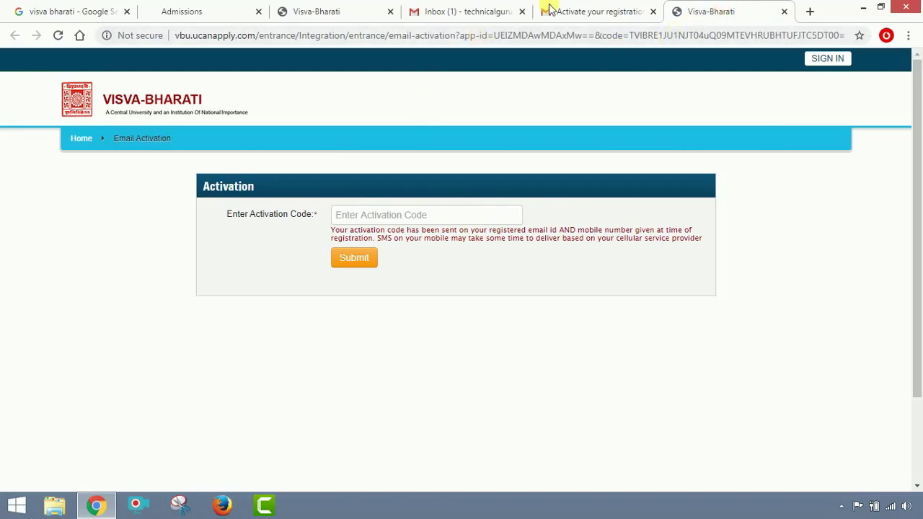
click(549, 10)
scroll(525, 195, up, 2)
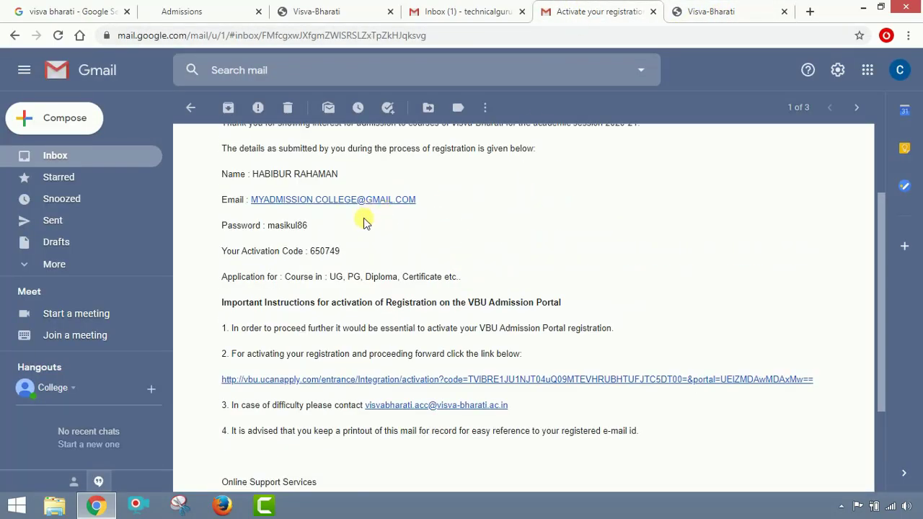
mouse_move(310, 251)
mouse_down()
mouse_move(340, 250)
mouse_move(310, 251)
mouse_up()
click(358, 252)
right_click(336, 253)
click(342, 261)
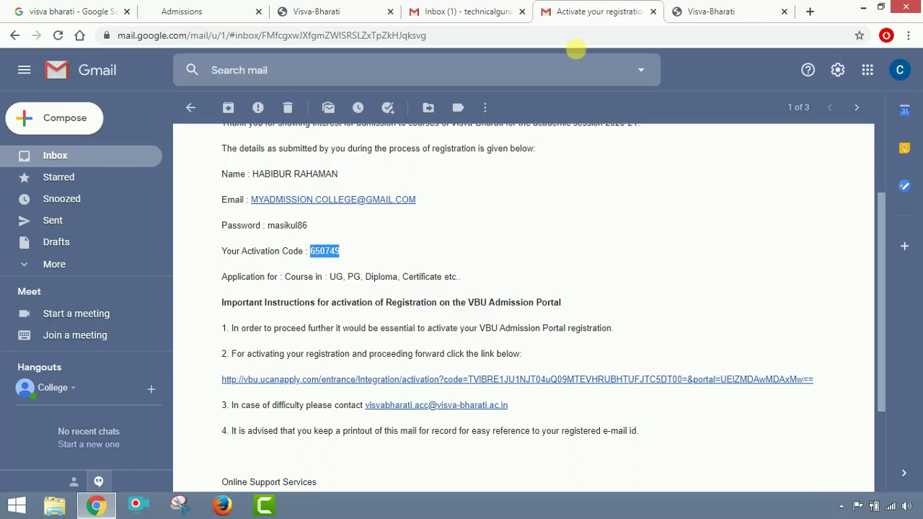
Paste the activation code into the portal's activation page and submit it.
click(712, 11)
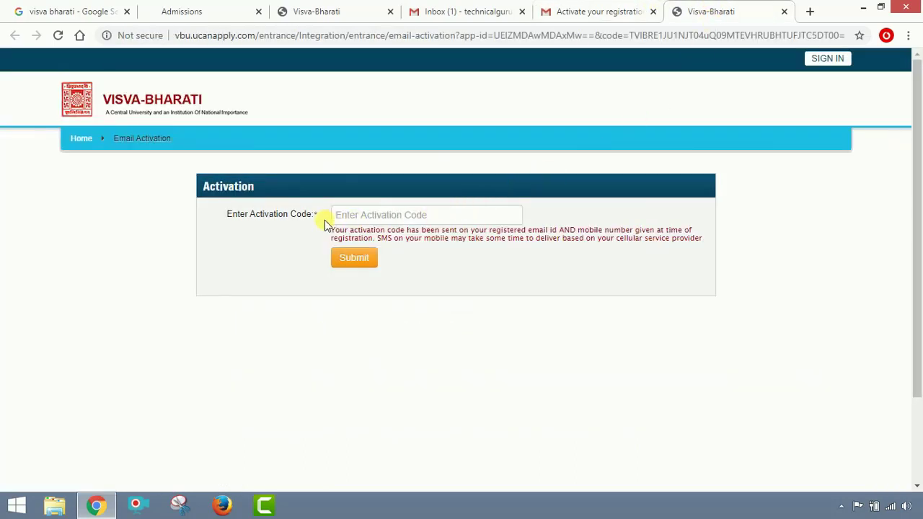
click(361, 215)
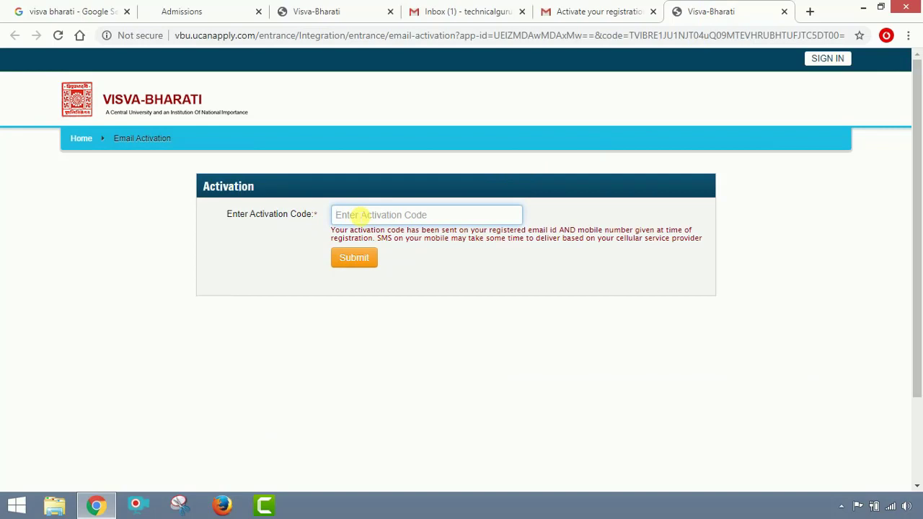
key(ctrl+v)
click(371, 267)
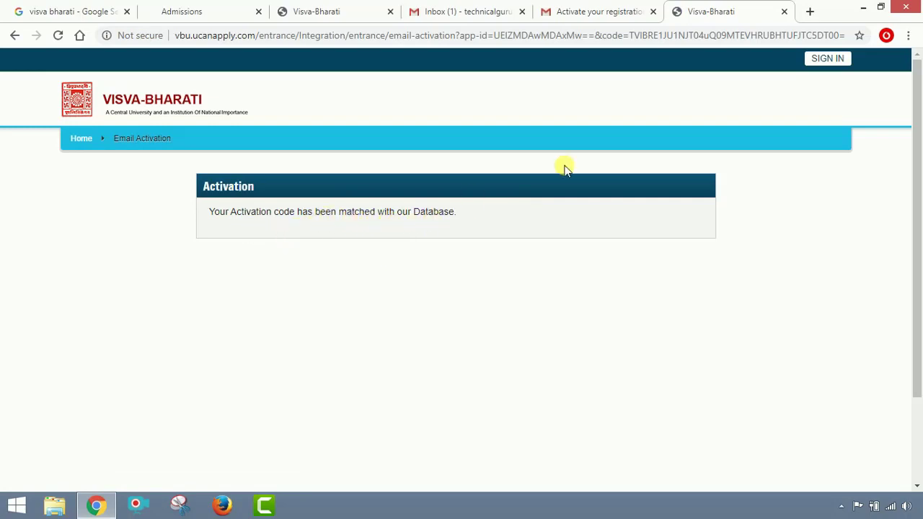
Sign in to the admission portal with the saved applicant e-mail and account password.
click(829, 61)
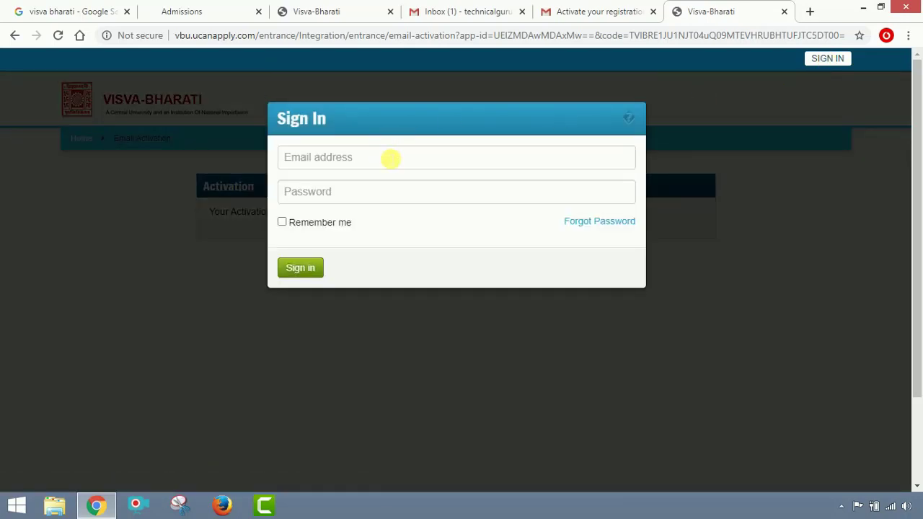
click(390, 157)
click(374, 191)
click(376, 193)
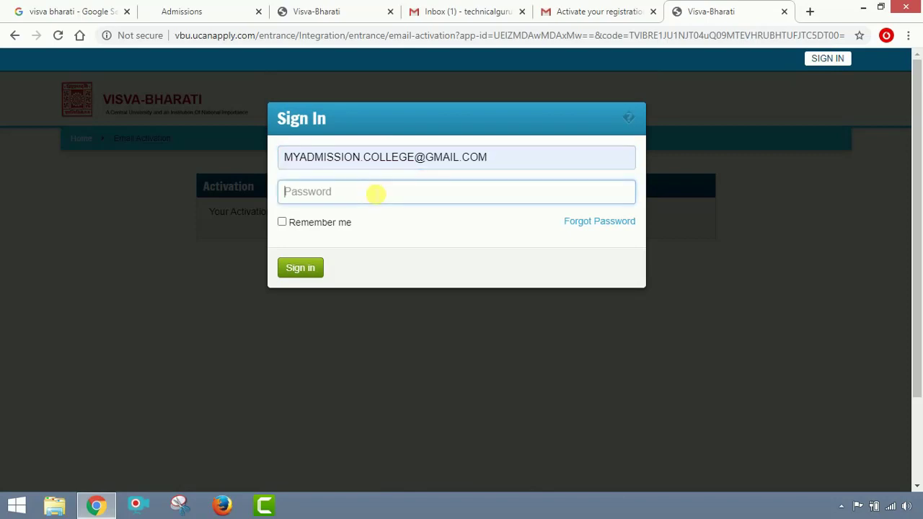
text(••)
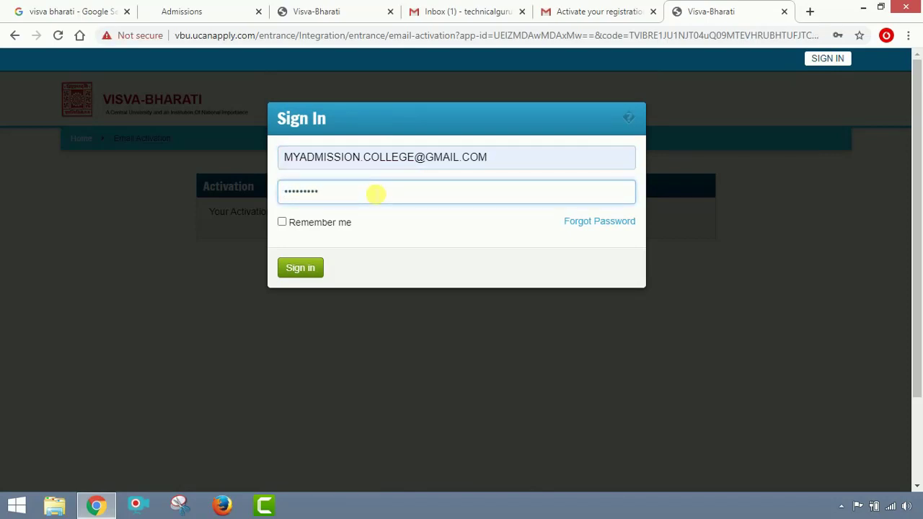
click(311, 270)
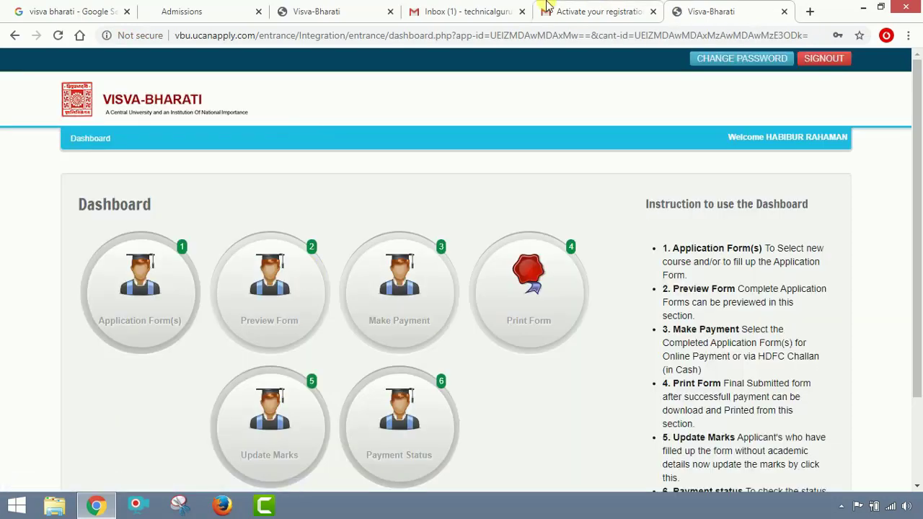
Close the Gmail inbox and activation mail tabs and look over the portal page.
click(523, 12)
click(523, 12)
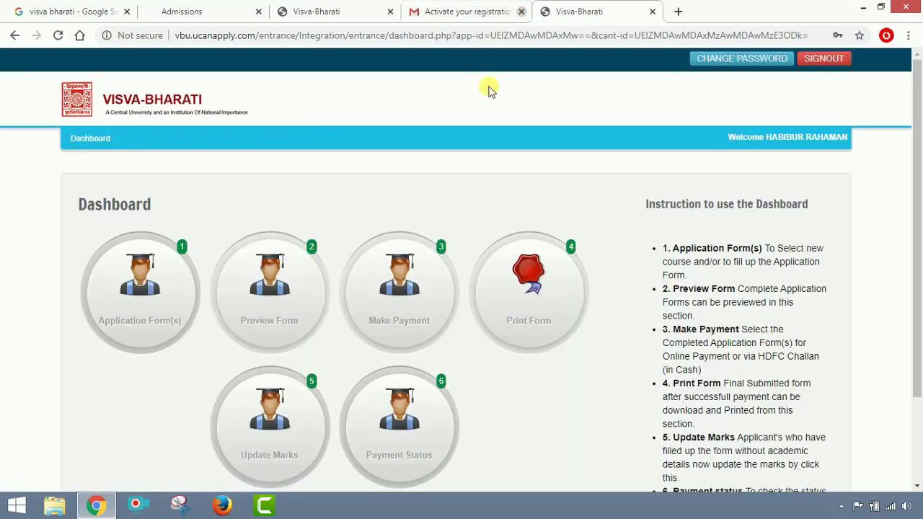
scroll(605, 166, down, 1)
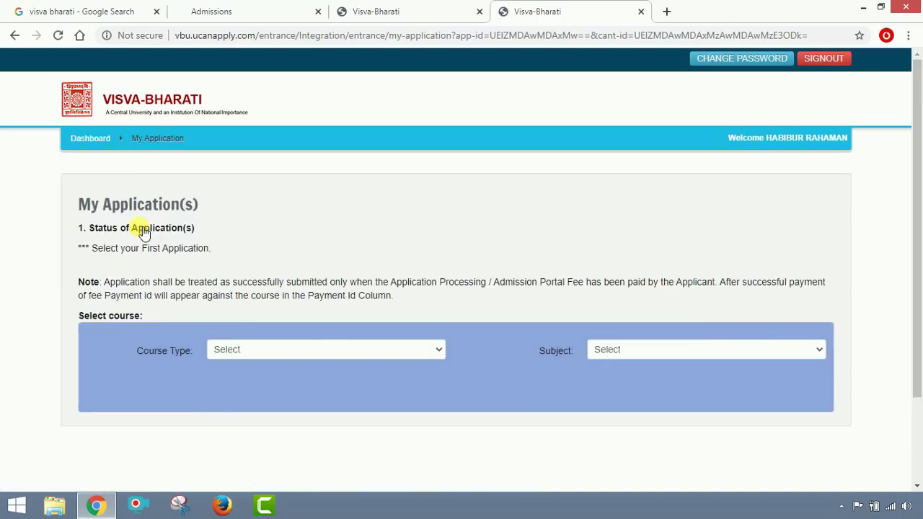
scroll(161, 233, down, 1)
scroll(177, 240, up, 1)
Choose UG and (106) B.A - BENGALI, pass the eligibility check, accept the declaration and add the course.
click(278, 351)
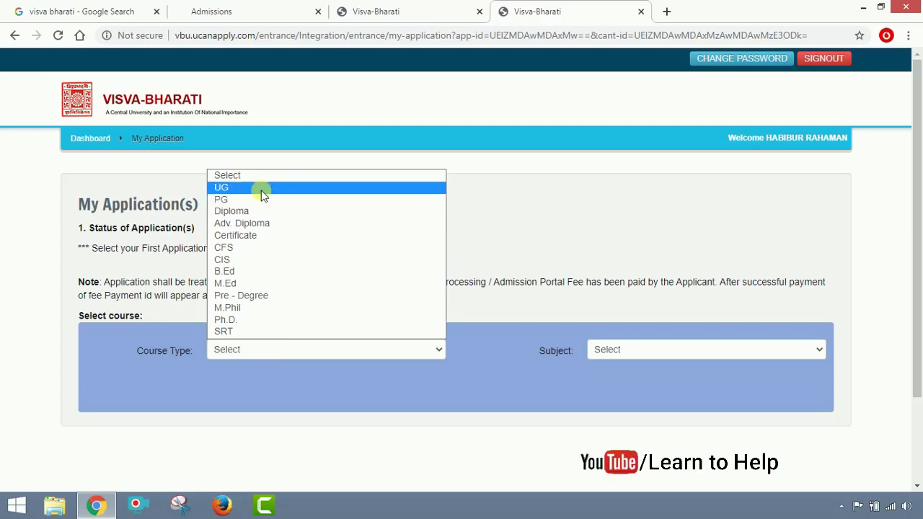
click(263, 189)
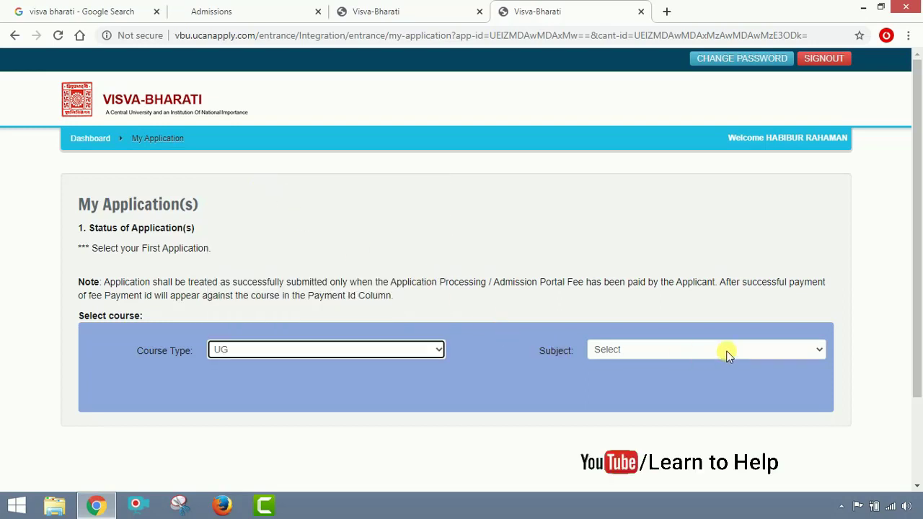
click(728, 351)
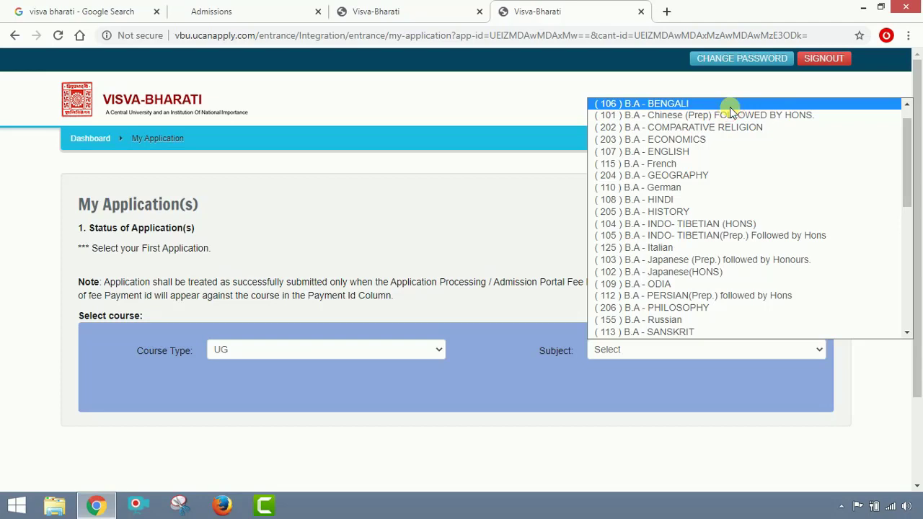
click(730, 110)
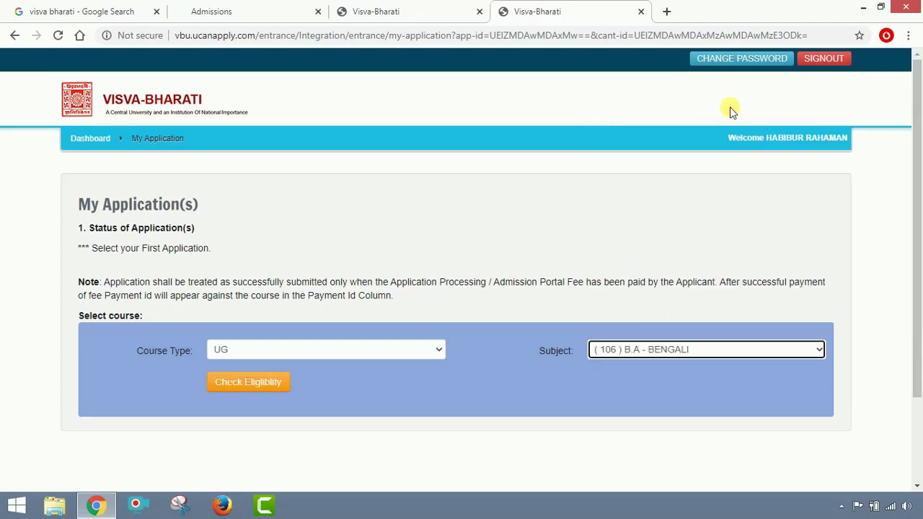
click(248, 389)
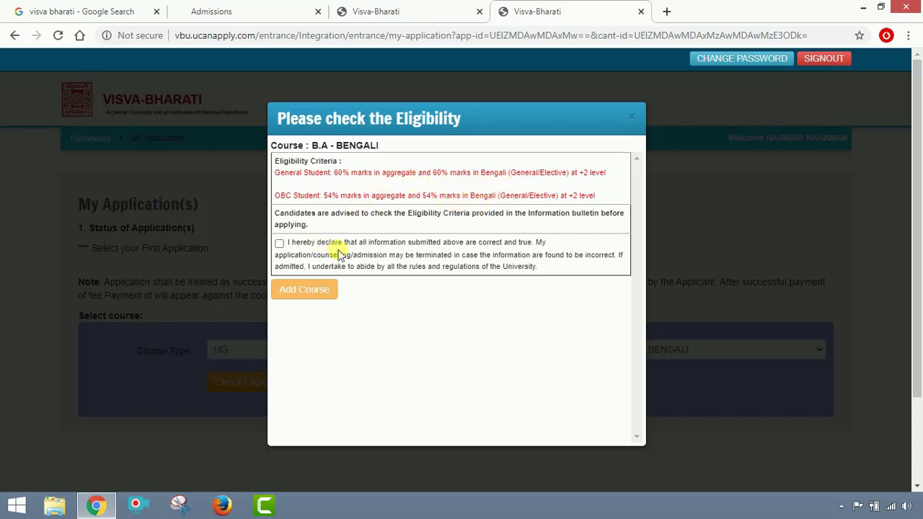
click(280, 244)
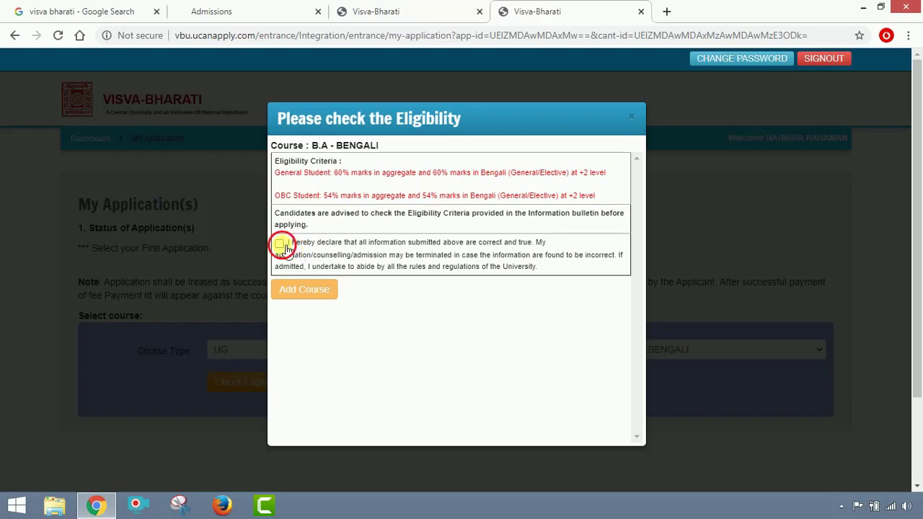
click(307, 300)
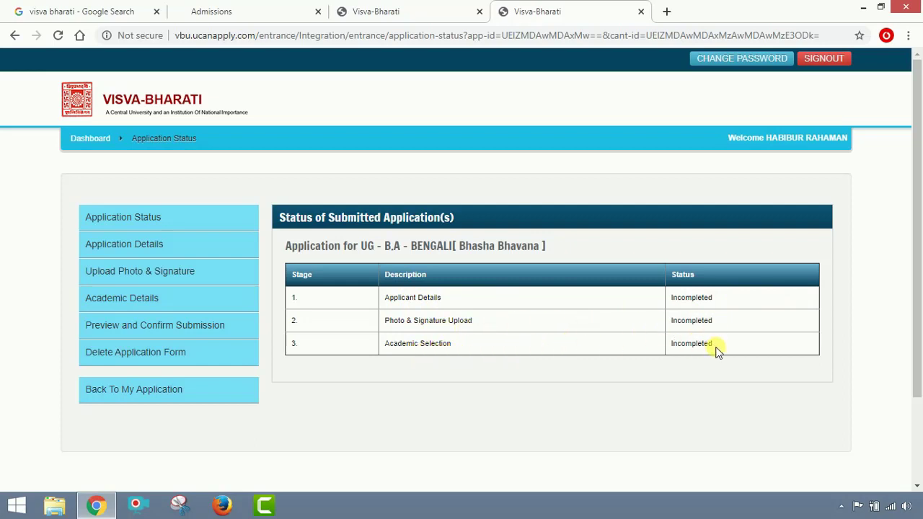
Open the applicant details form and begin entering the guardian's name.
click(153, 248)
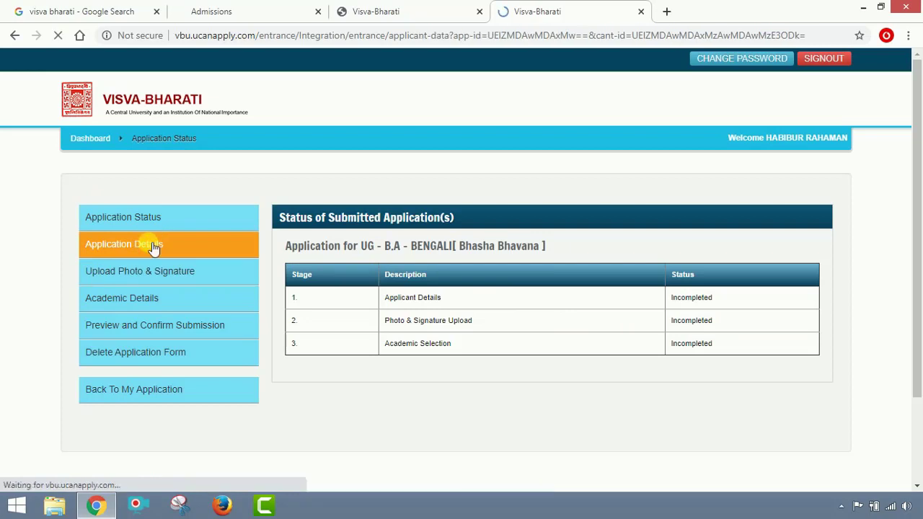
scroll(512, 286, down, 3)
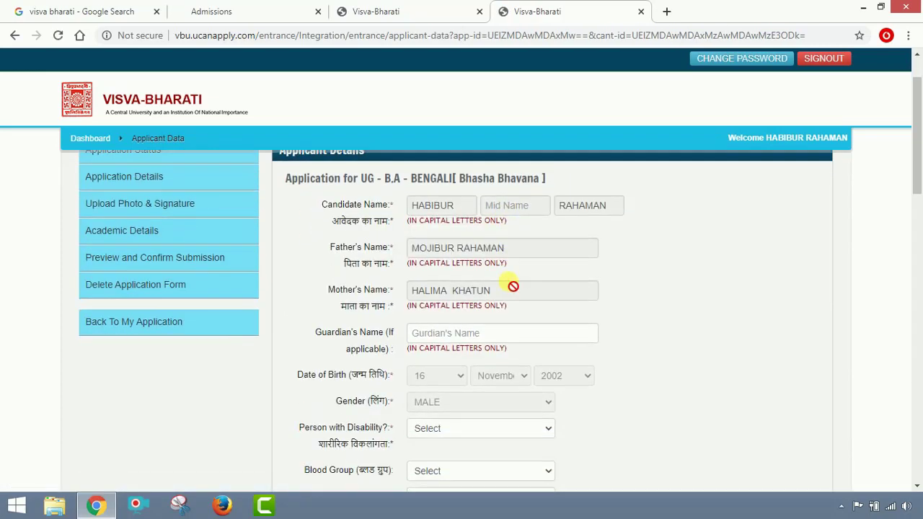
scroll(507, 261, up, 3)
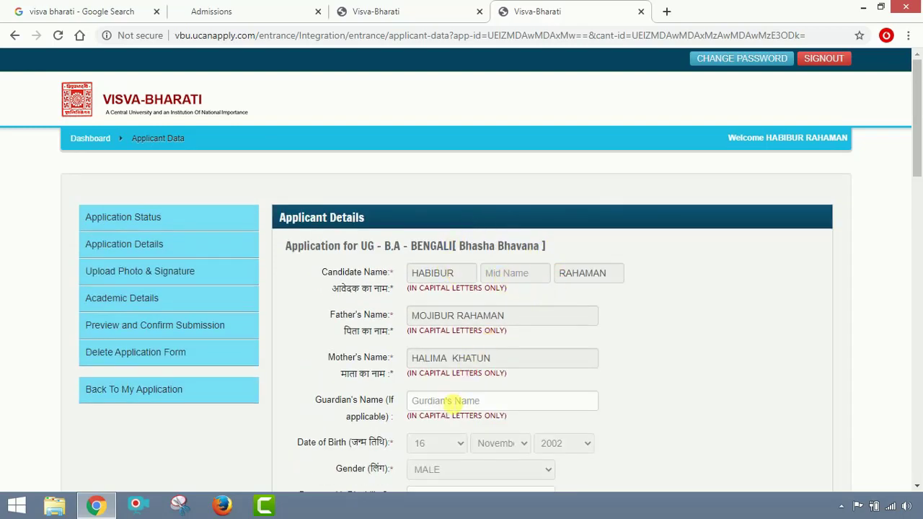
click(450, 404)
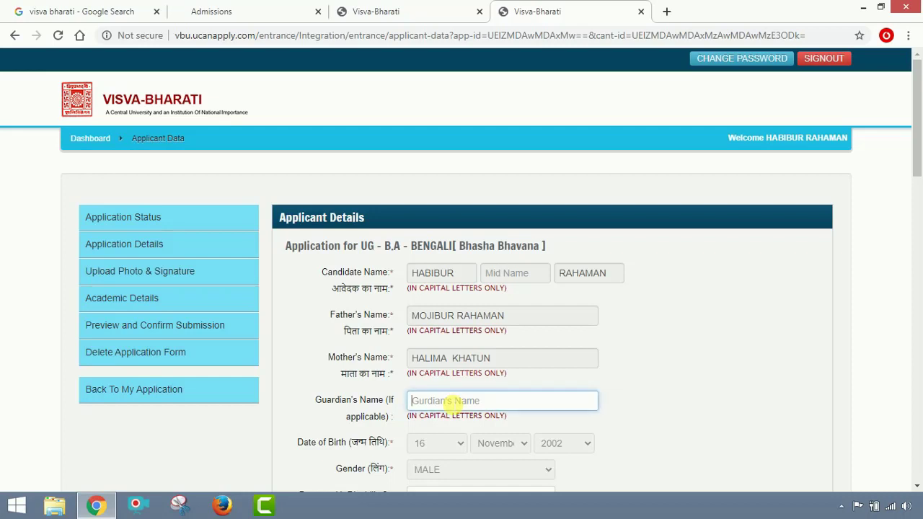
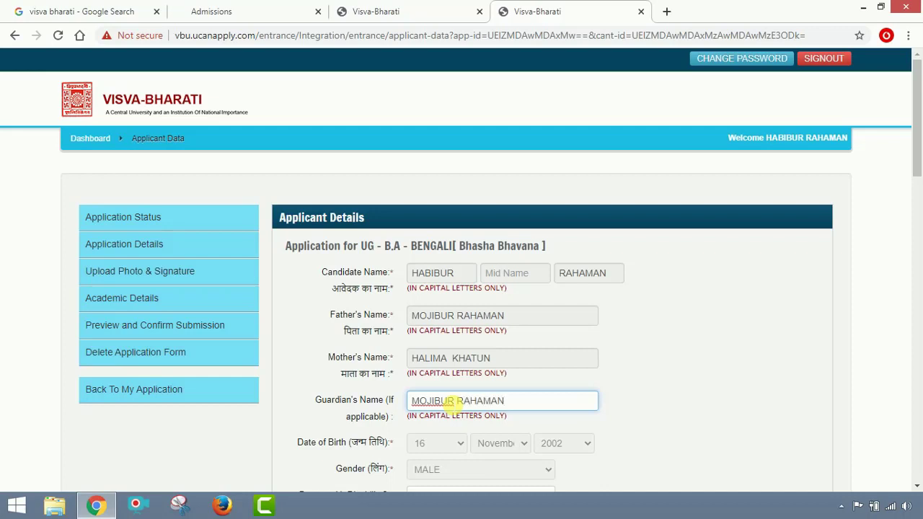
Set disability to NO, blood group to B+ and medium of instruction to BENGALI.
scroll(453, 406, down, 2)
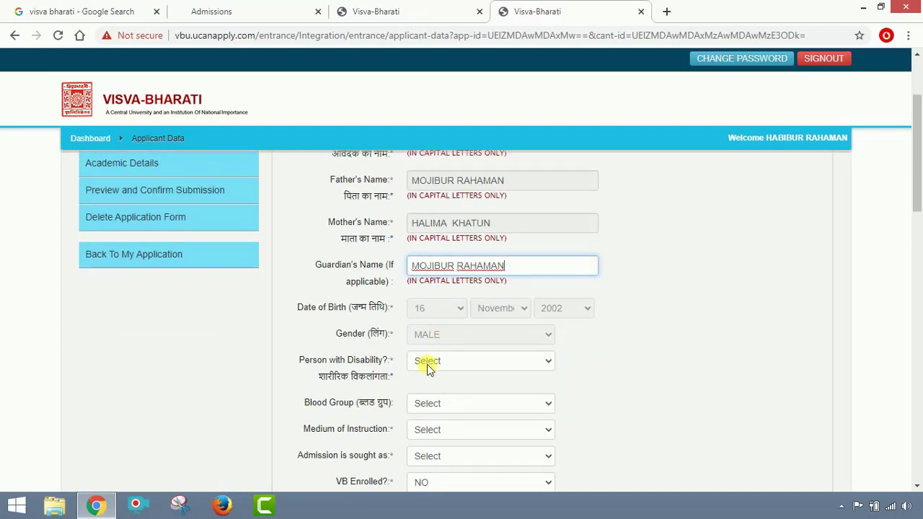
click(519, 361)
click(505, 403)
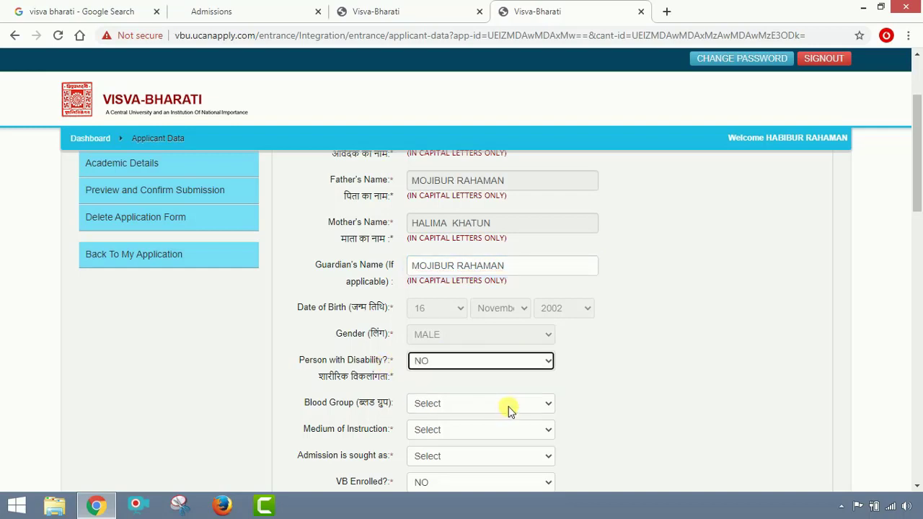
scroll(603, 376, down, 2)
click(548, 268)
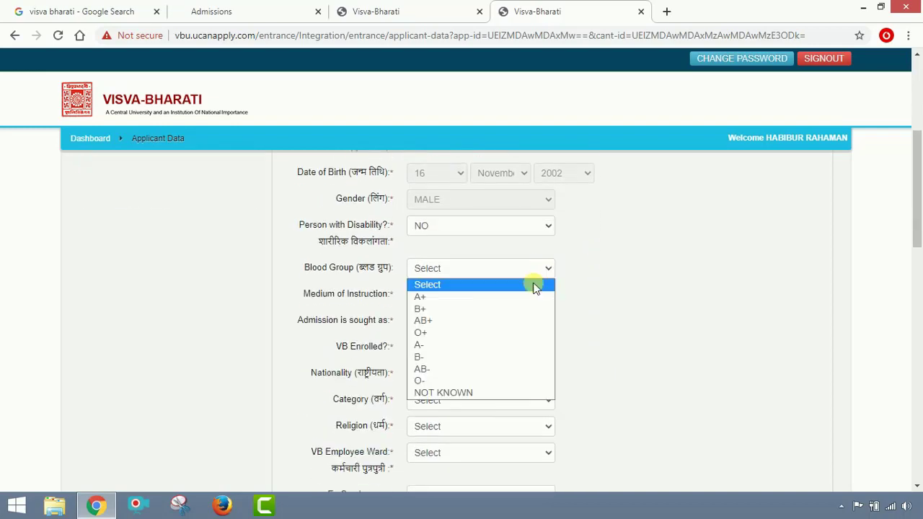
click(513, 309)
click(521, 294)
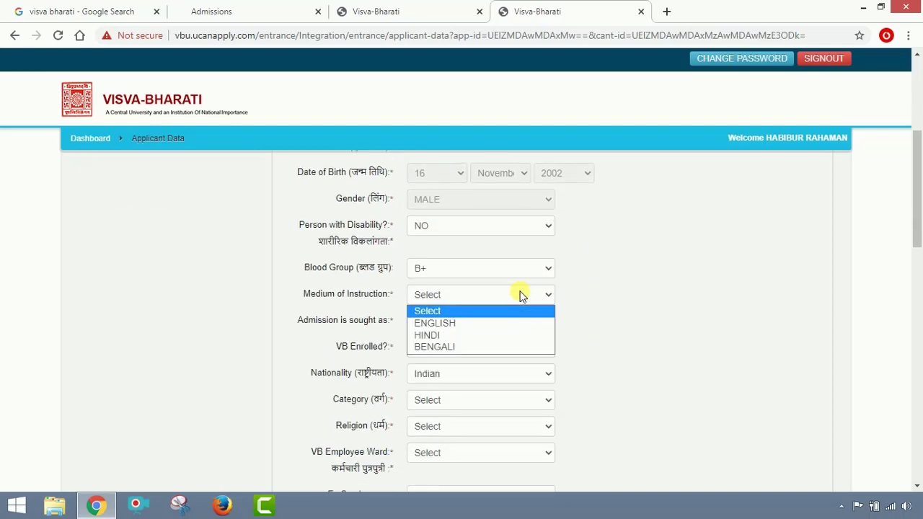
click(504, 338)
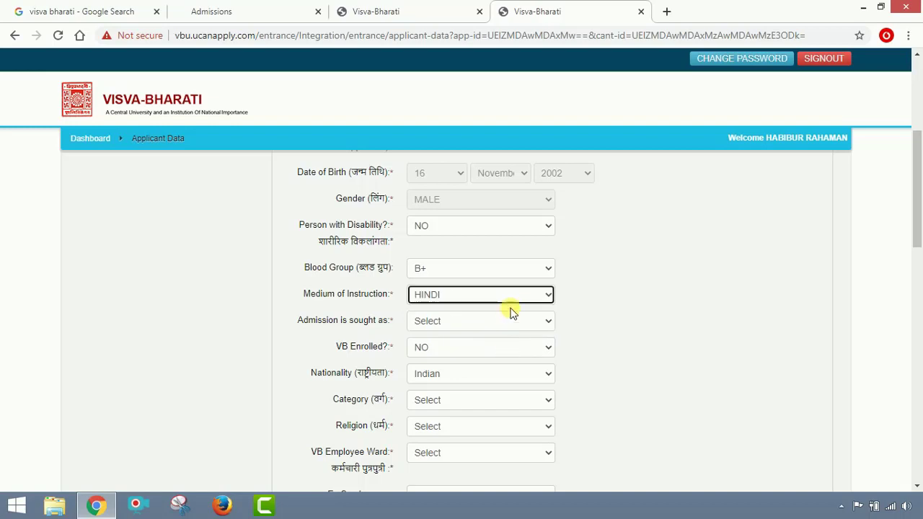
click(514, 294)
click(493, 346)
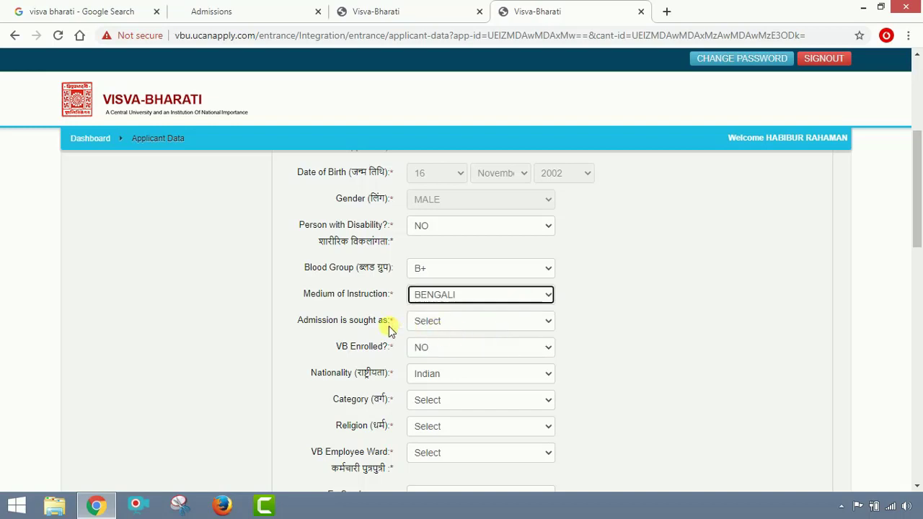
Choose hostel resident admission, keep VB Enrolled at NO and set category to General.
click(542, 324)
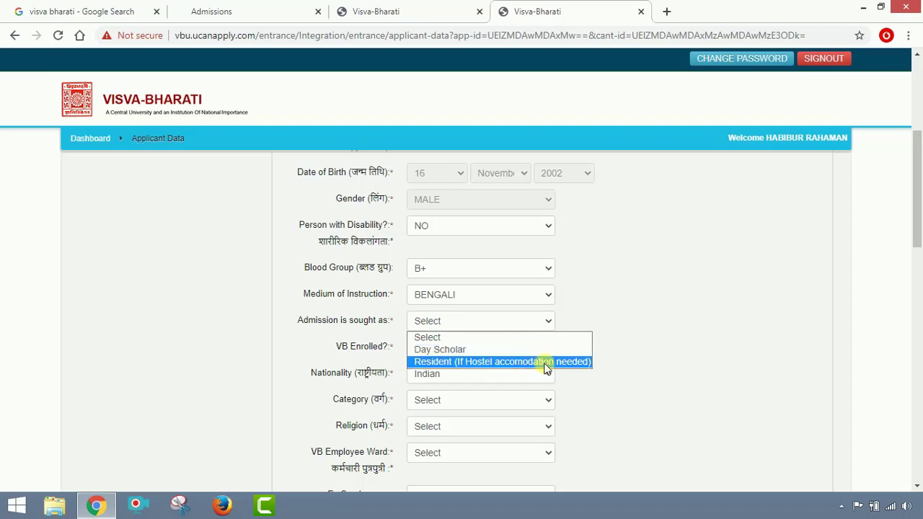
click(469, 361)
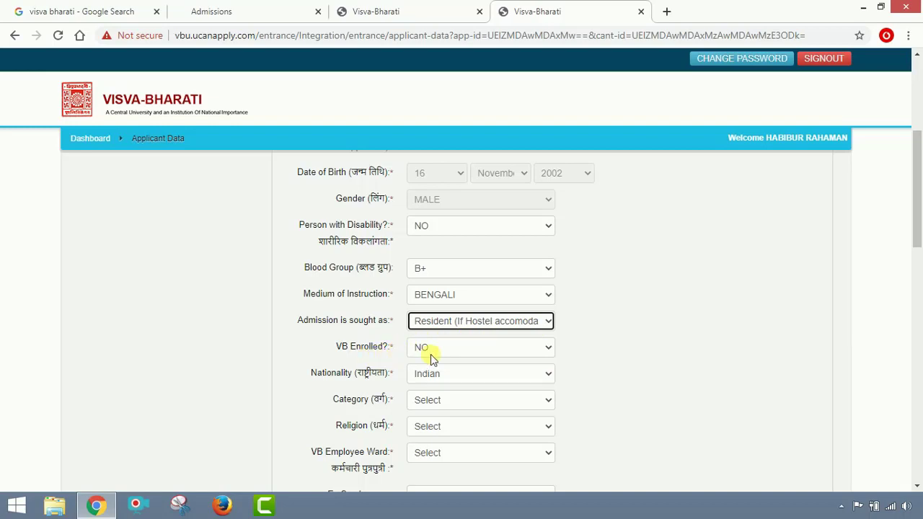
click(544, 350)
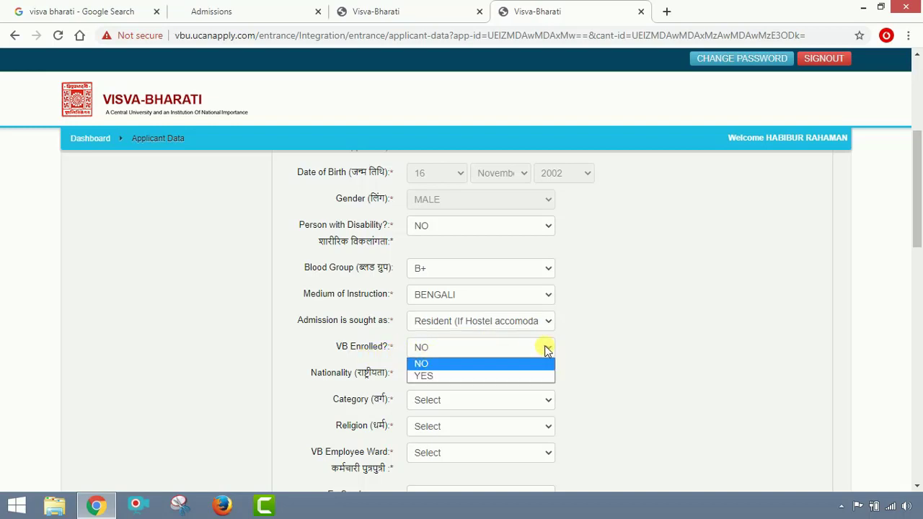
click(495, 360)
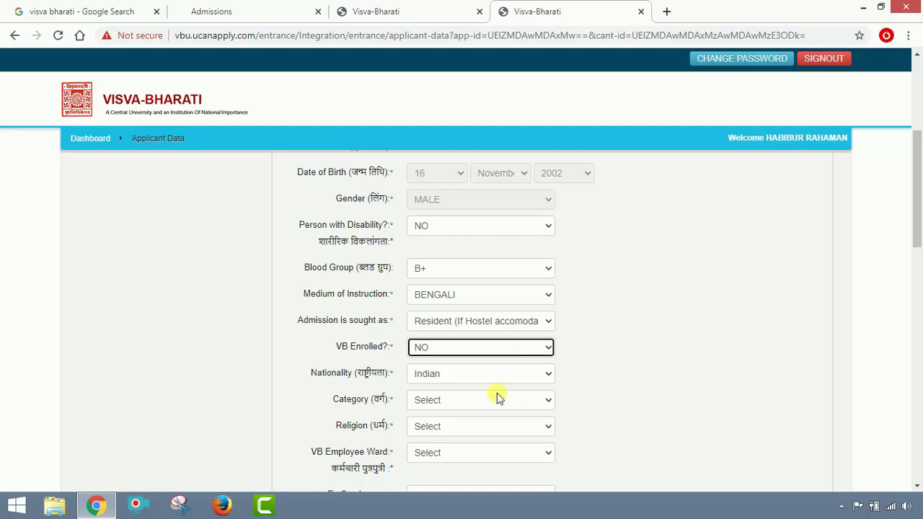
click(527, 400)
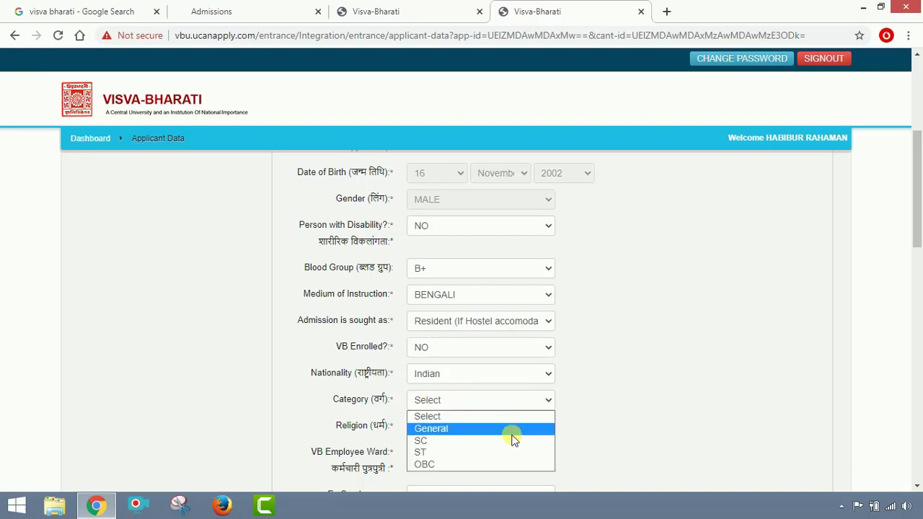
click(511, 433)
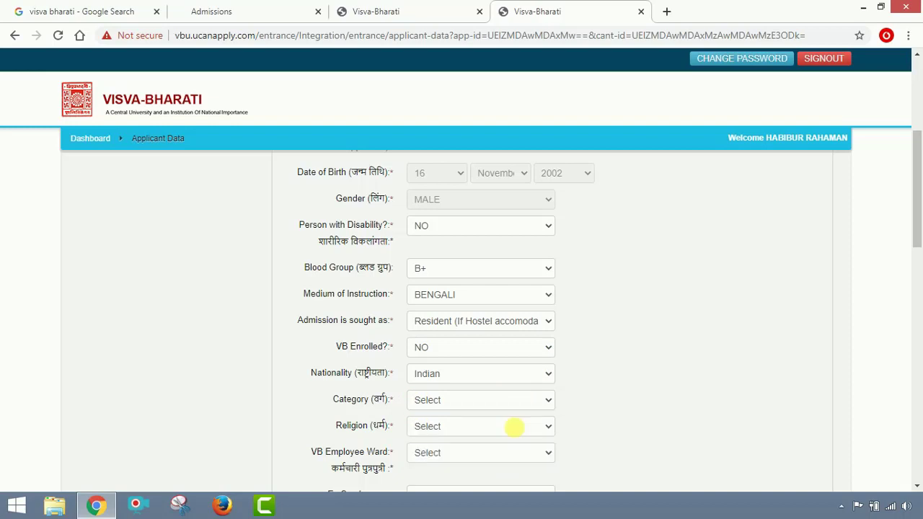
scroll(577, 404, down, 1)
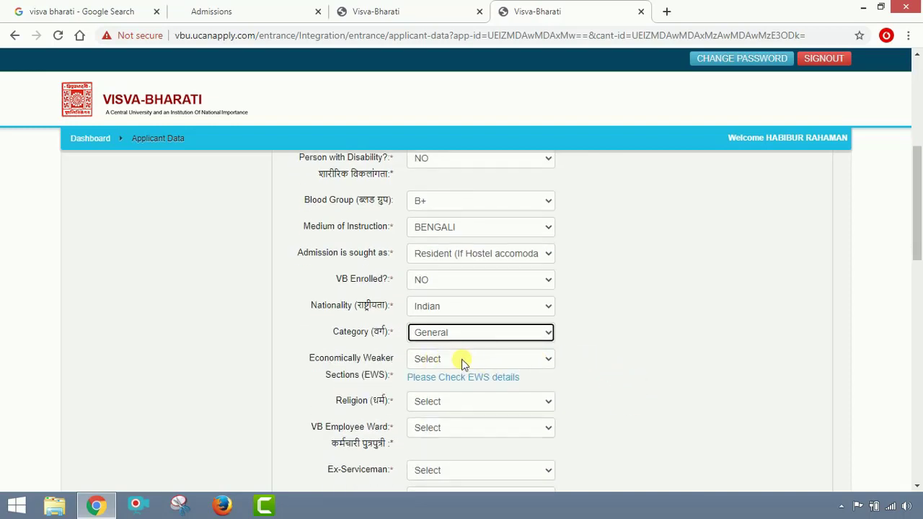
Set EWS to NO, religion to MUSLIM, and VB Employee Ward and Ex-Serviceman to NO.
click(546, 361)
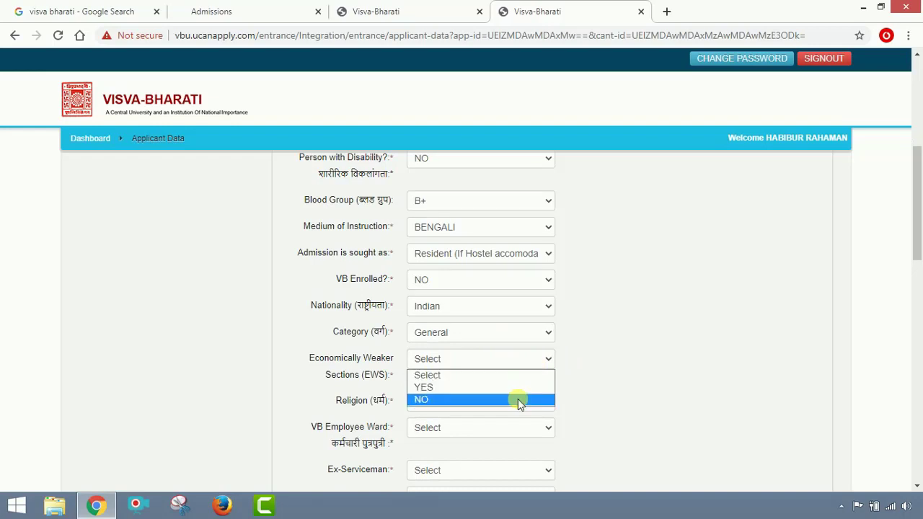
click(517, 400)
scroll(624, 350, down, 2)
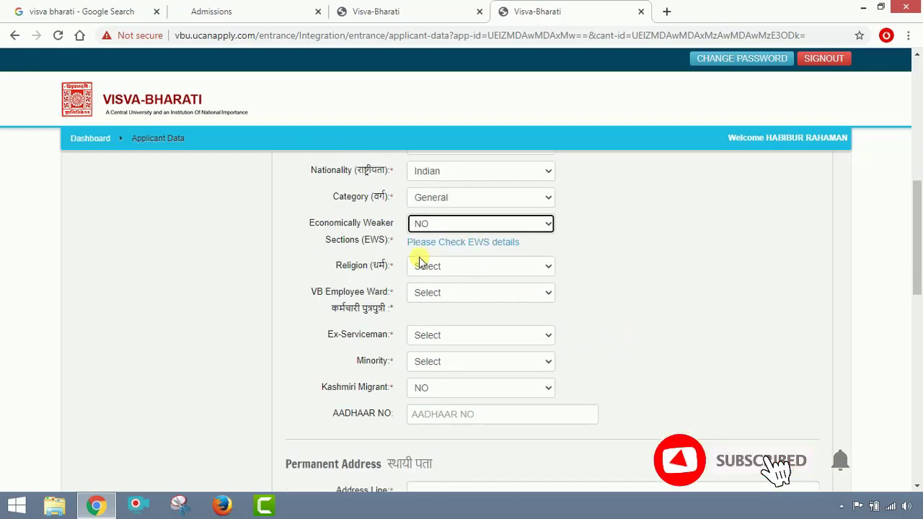
click(544, 271)
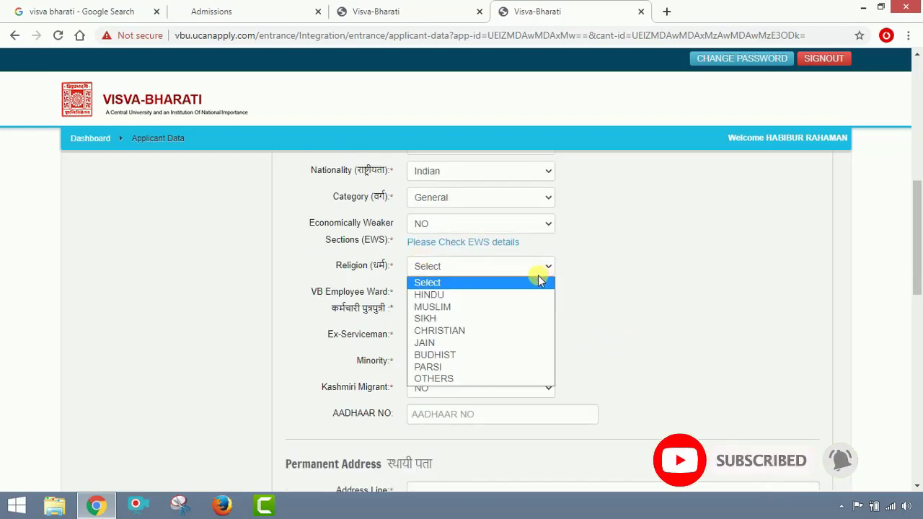
click(514, 306)
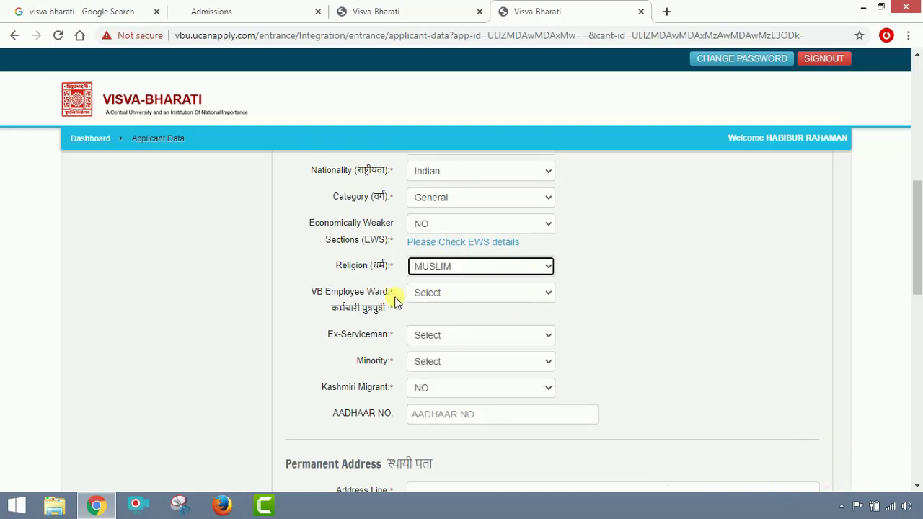
click(537, 295)
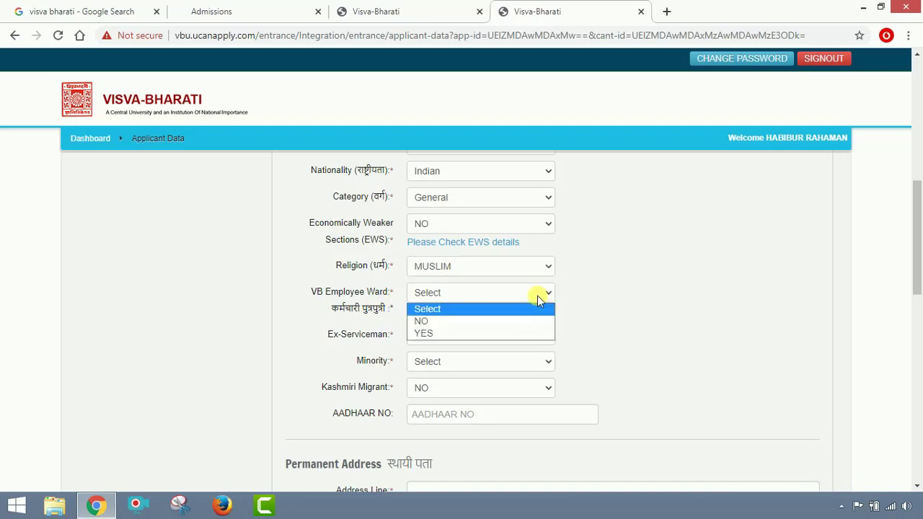
click(525, 320)
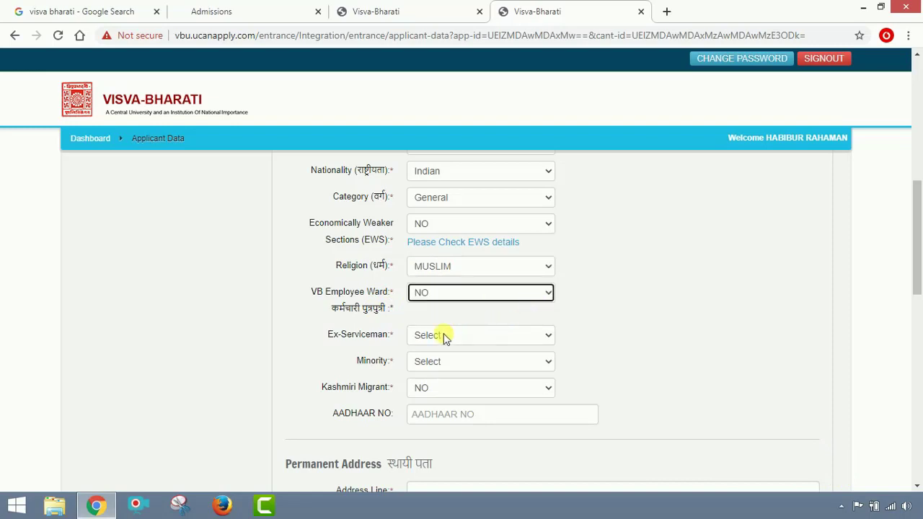
click(551, 336)
click(514, 374)
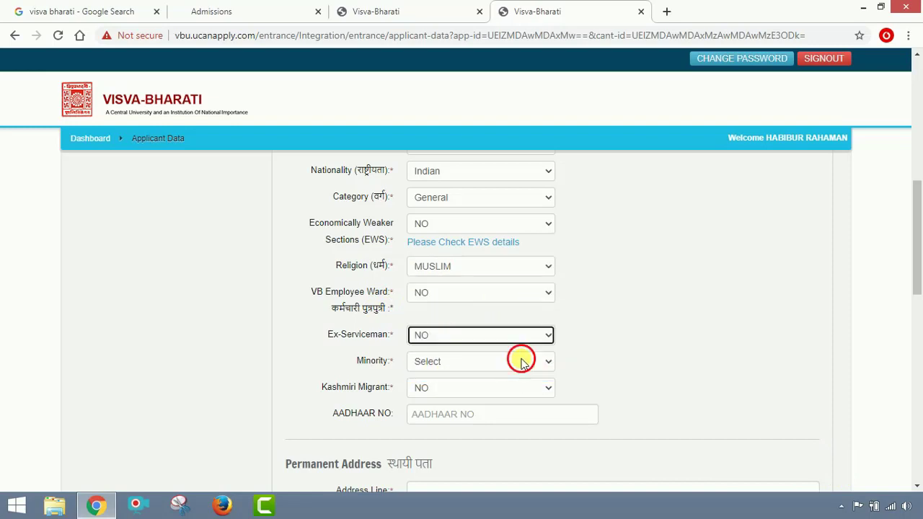
Set Minority to Muslims and Kashmiri Migrant to NO.
click(522, 362)
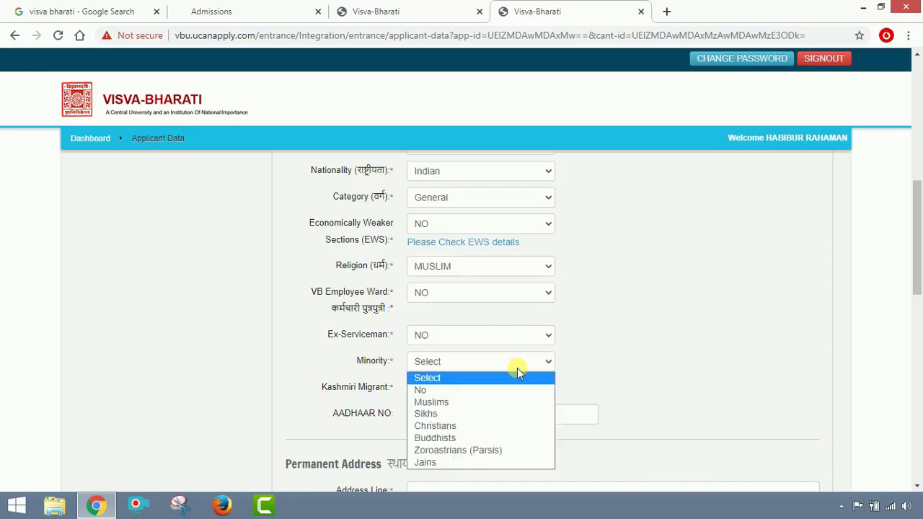
click(479, 408)
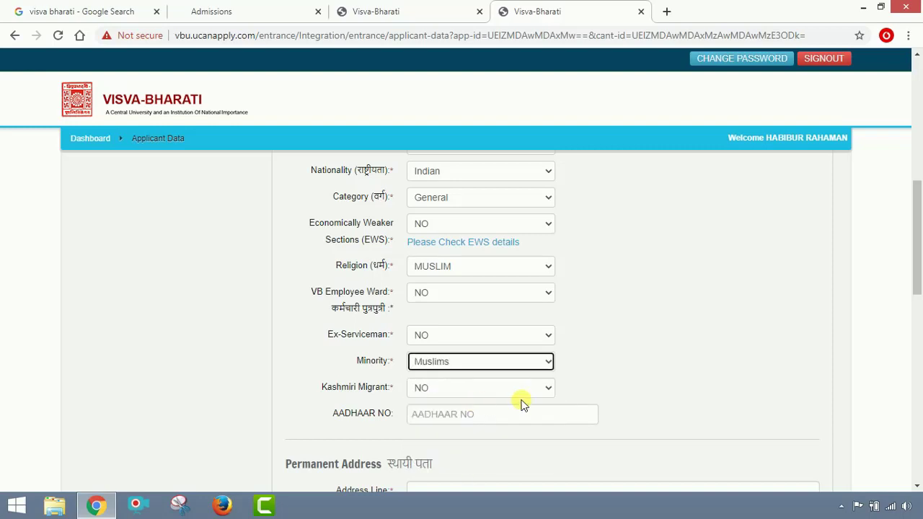
click(482, 389)
click(480, 405)
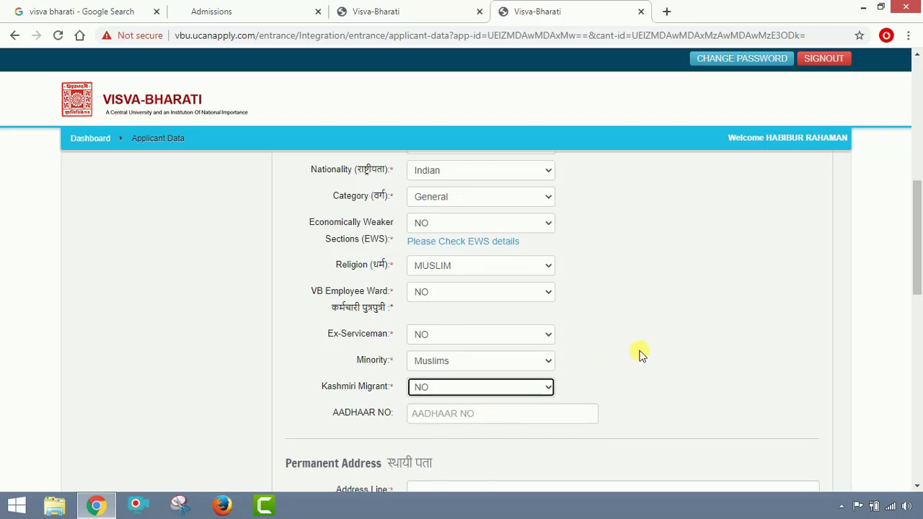
scroll(515, 298, down, 2)
click(514, 287)
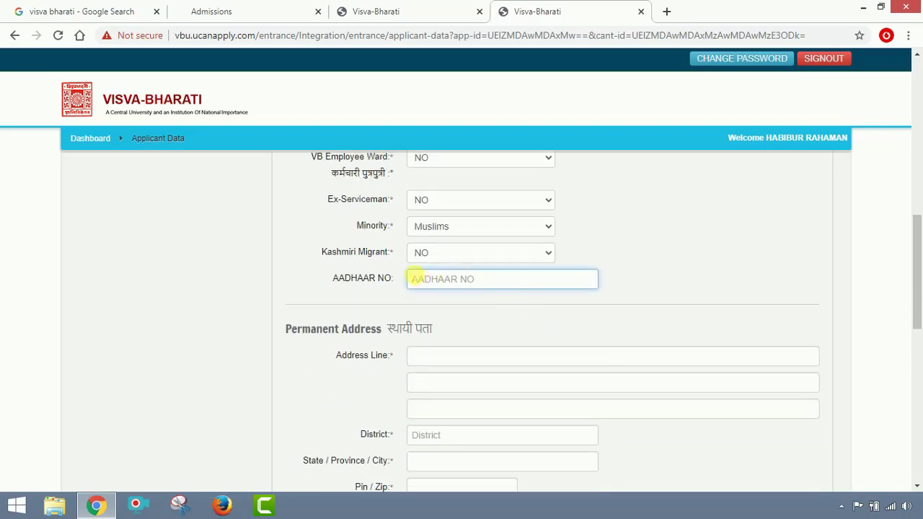
Enter the village, P.O. and P.S. as the first permanent address line, fixing a stray letter.
scroll(418, 281, up, 15)
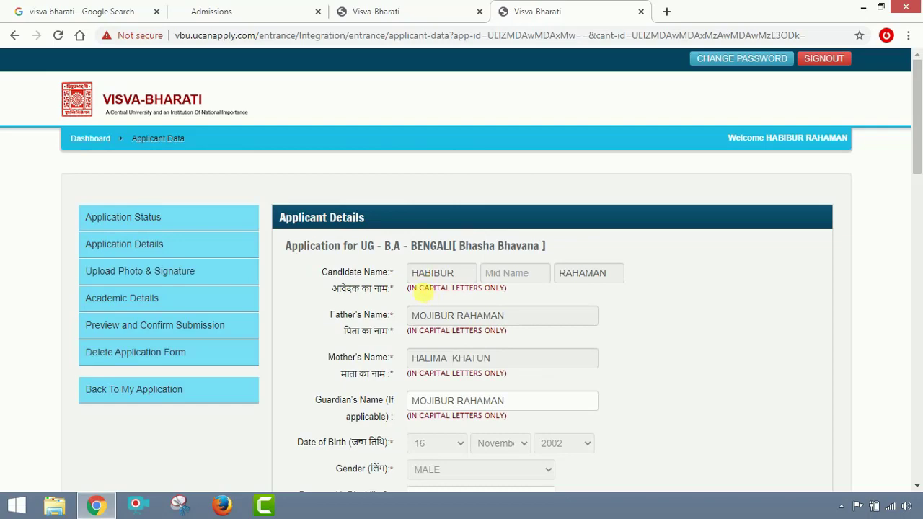
scroll(424, 290, down, 4)
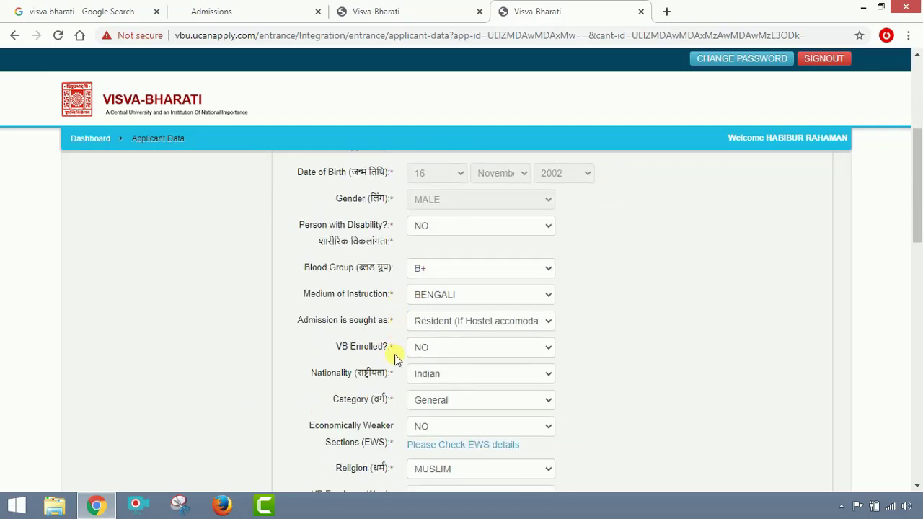
scroll(465, 419, down, 2)
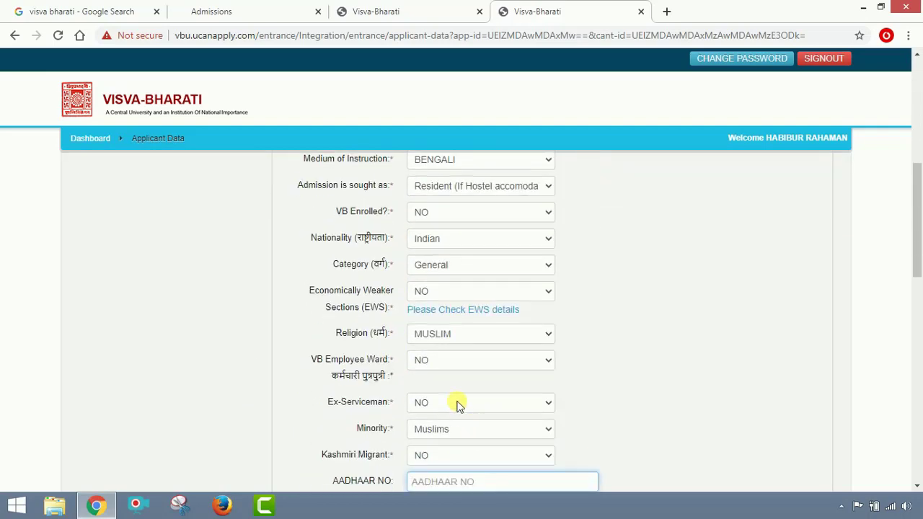
scroll(459, 406, down, 3)
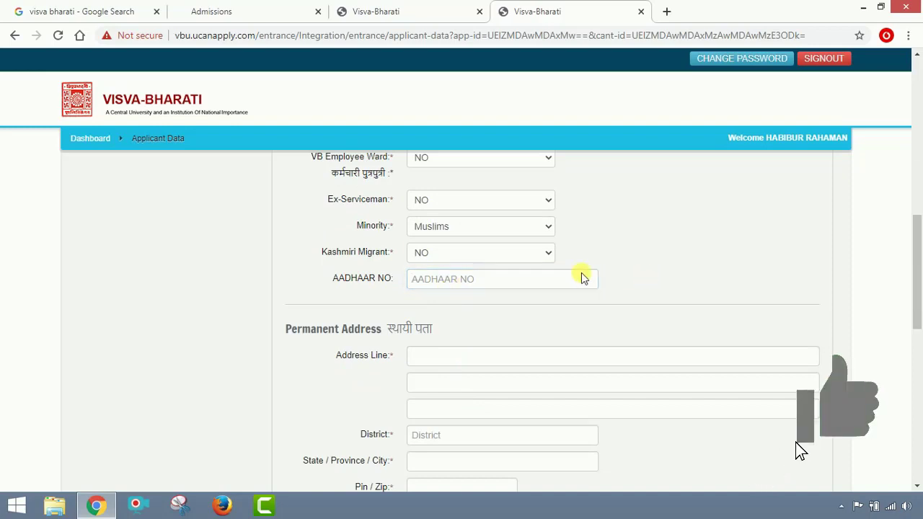
scroll(562, 260, down, 2)
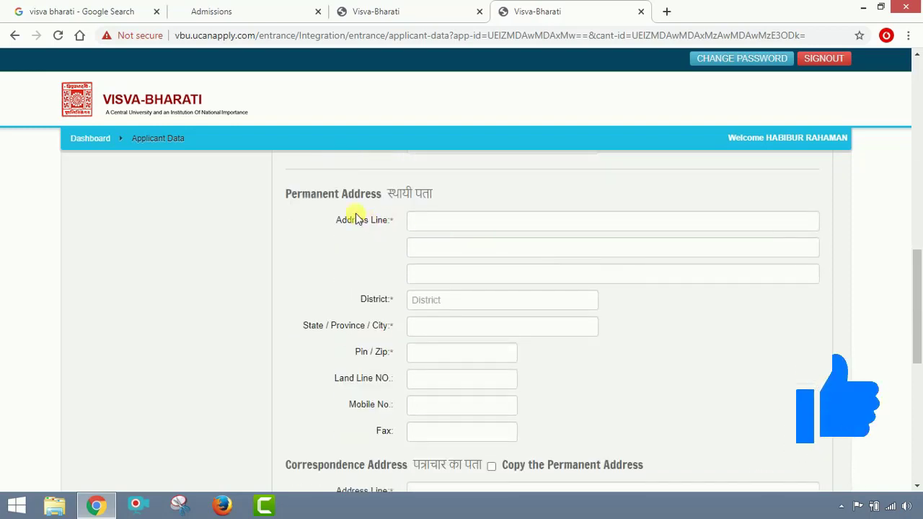
click(469, 222)
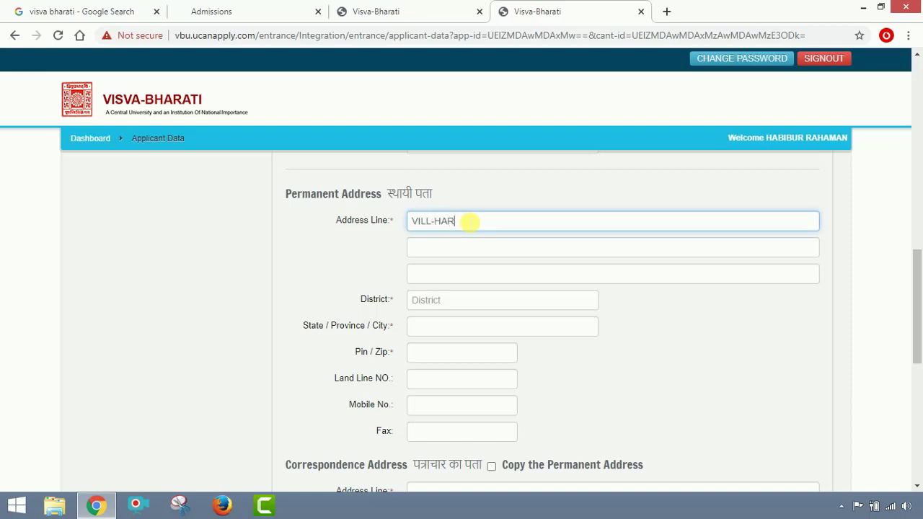
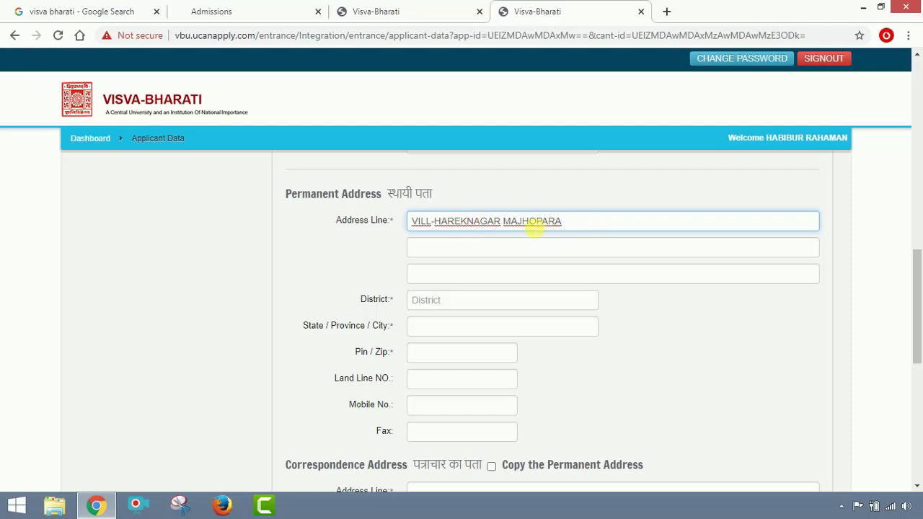
click(583, 220)
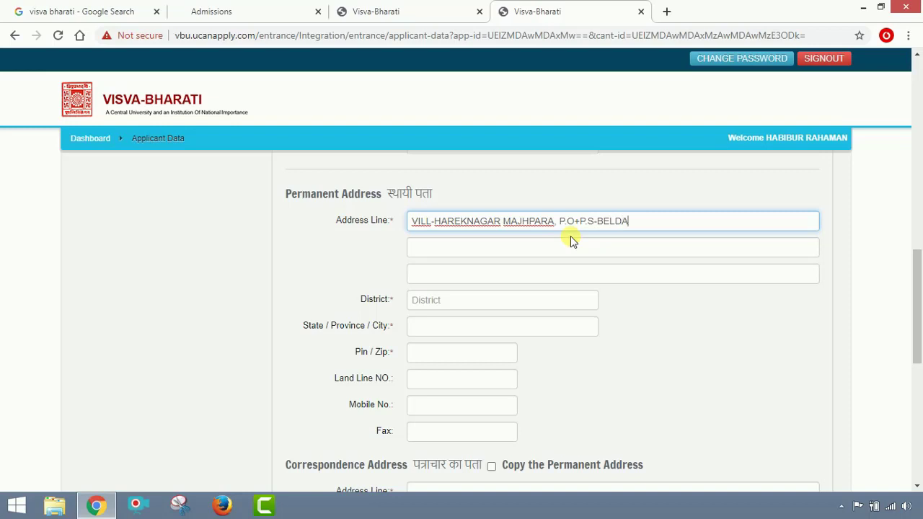
Enter the district and pin details as the second permanent address line.
click(573, 249)
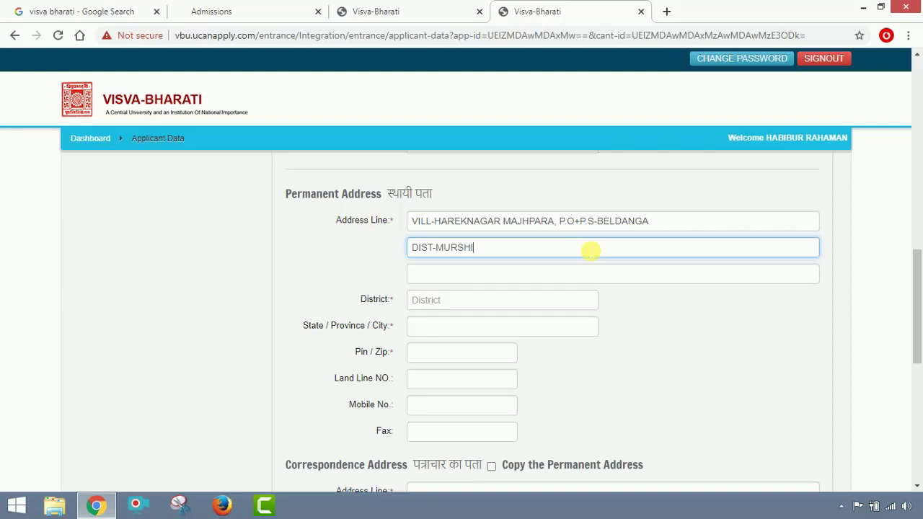
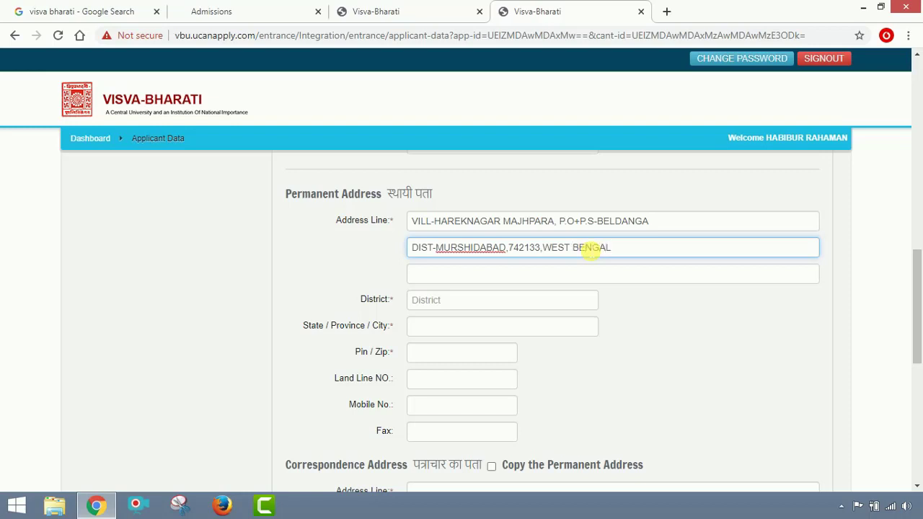
click(503, 310)
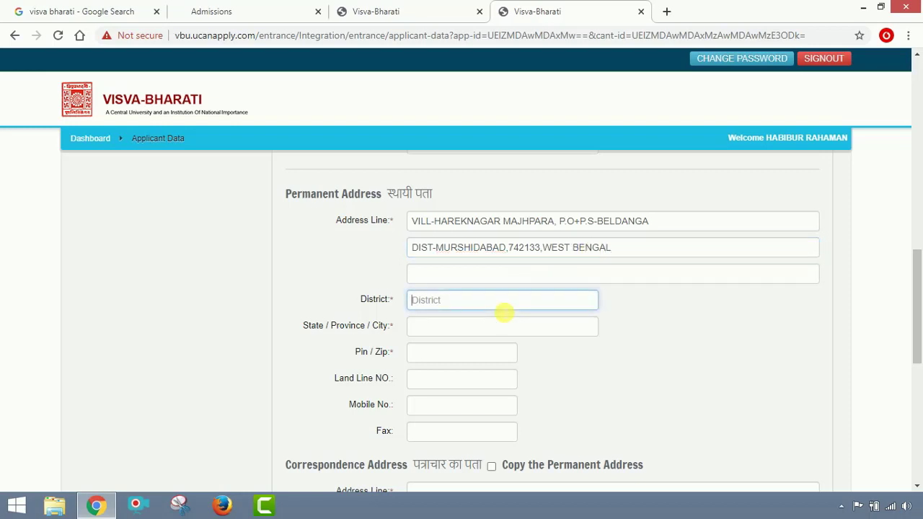
Fill in the permanent address district, city and pin code, skip the landline, and add the mobile number.
text(MURSHIDABAD)
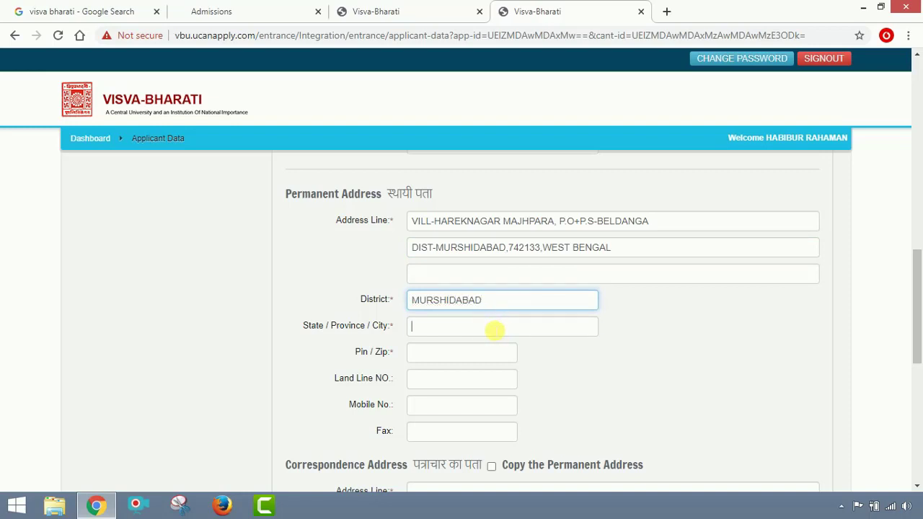
click(493, 329)
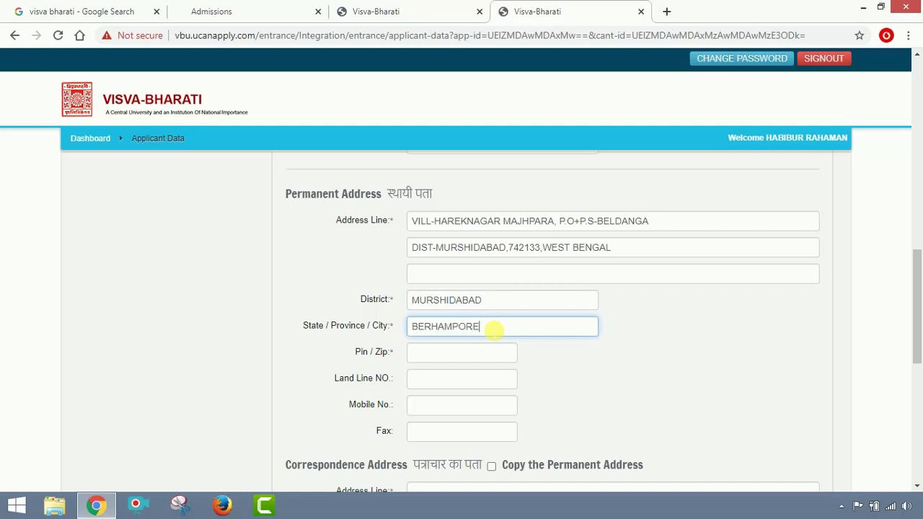
text(BERHAMPORE)
click(480, 353)
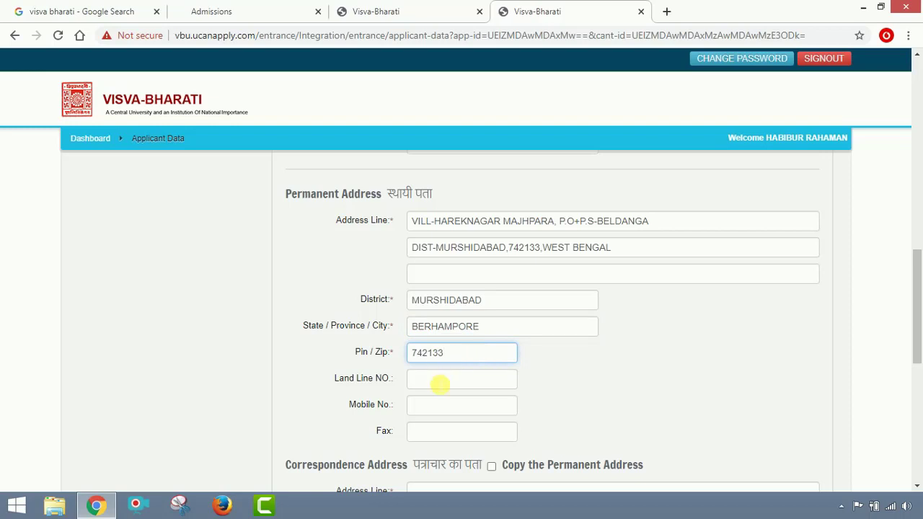
click(440, 388)
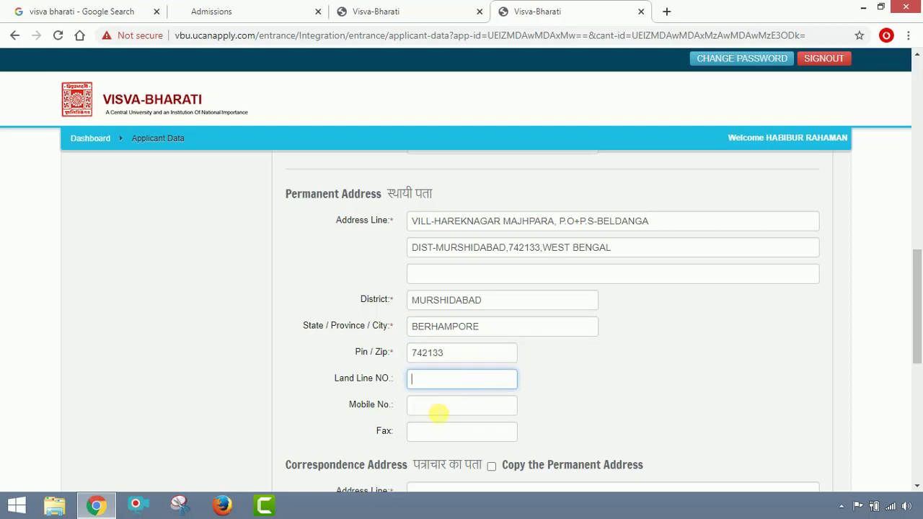
click(439, 413)
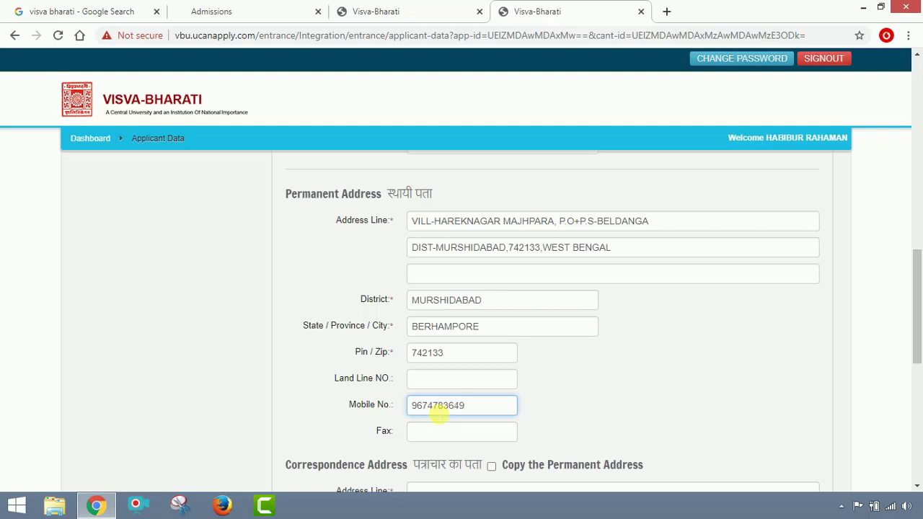
scroll(444, 442, down, 1)
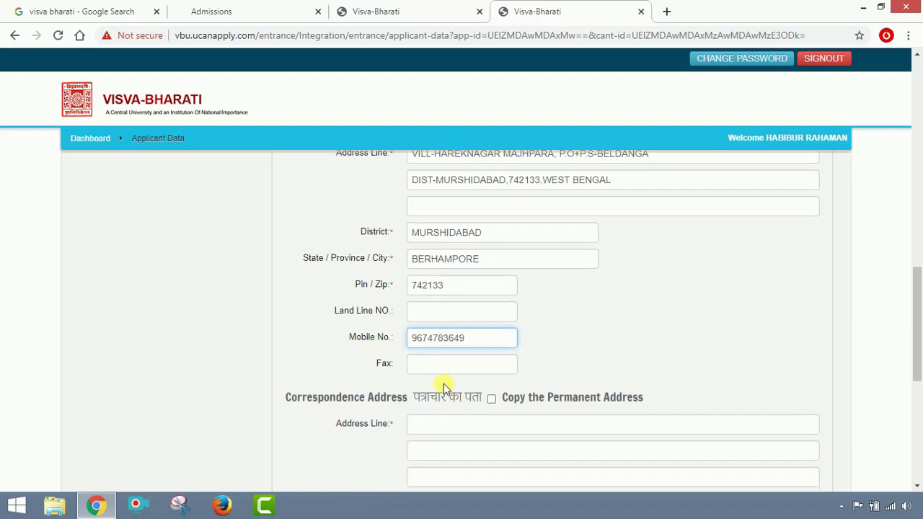
scroll(469, 344, up, 3)
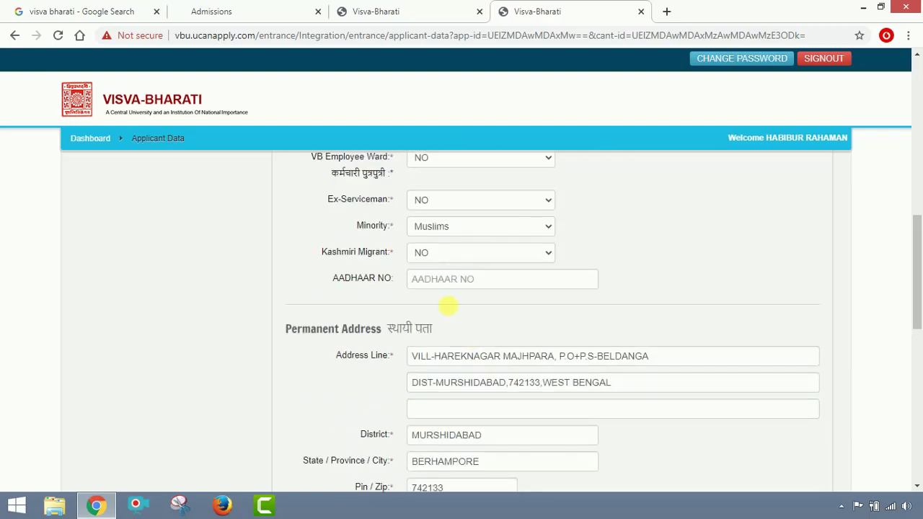
scroll(447, 305, down, 4)
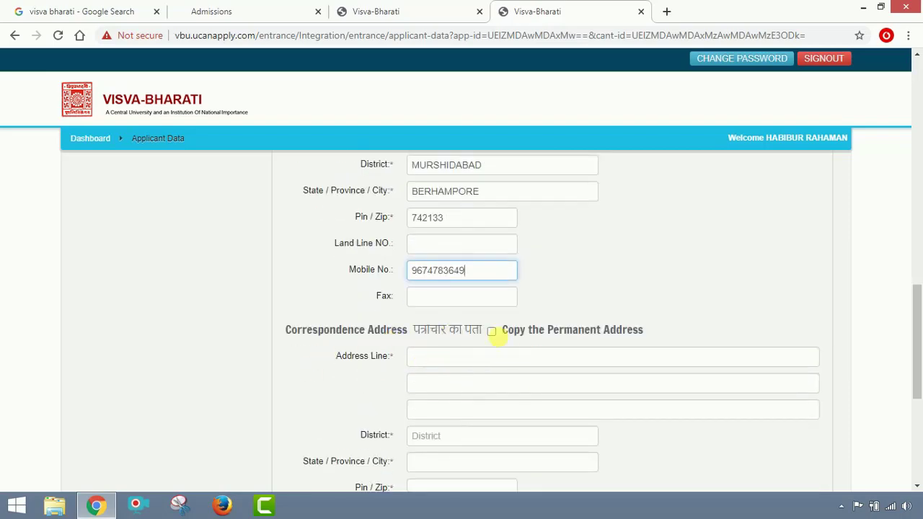
Copy the permanent address to correspondence and set monthly family income to 5000-9999.
click(491, 331)
scroll(620, 296, down, 2)
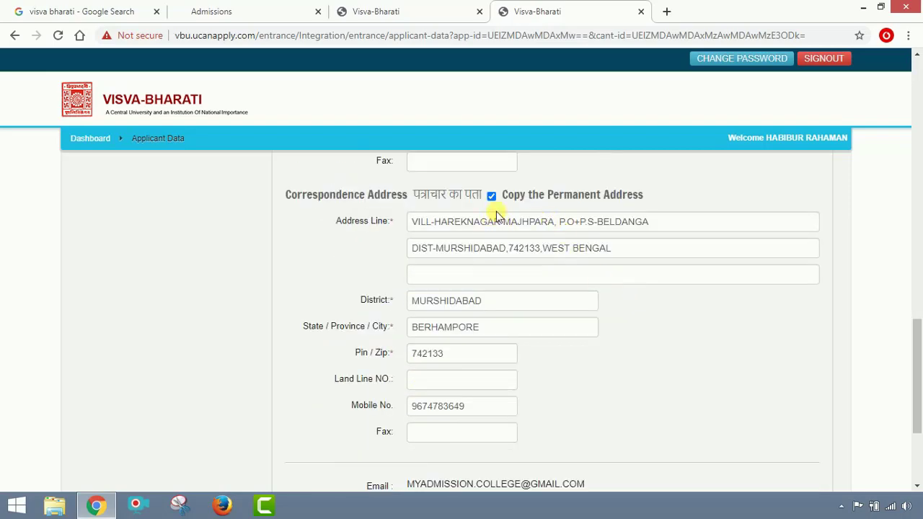
scroll(523, 339, down, 1)
scroll(523, 339, down, 3)
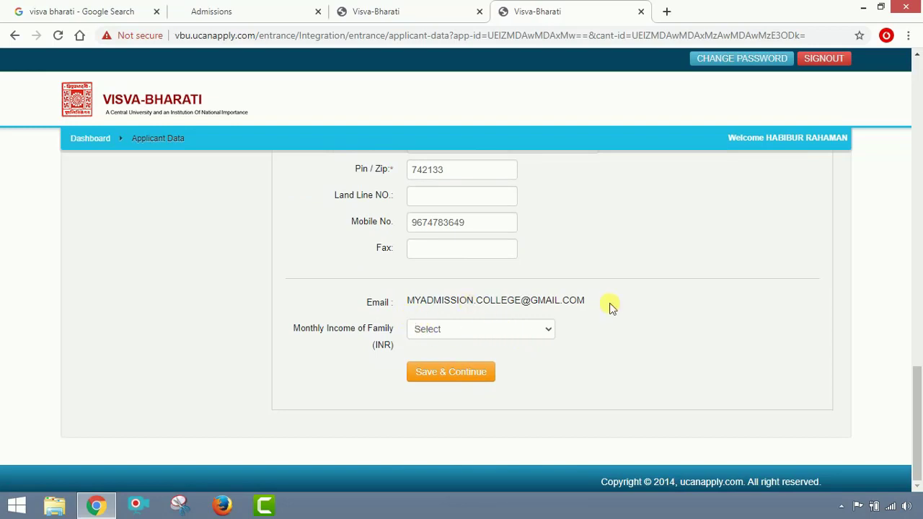
click(515, 333)
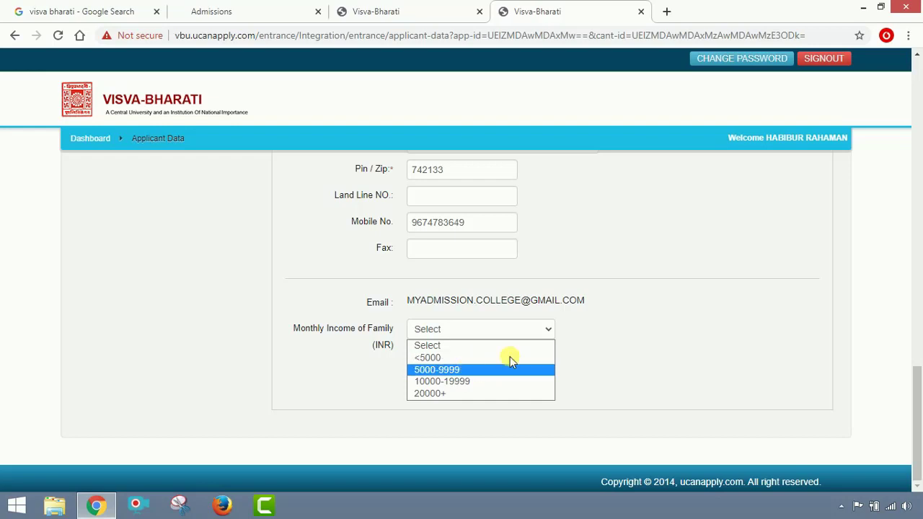
click(830, 360)
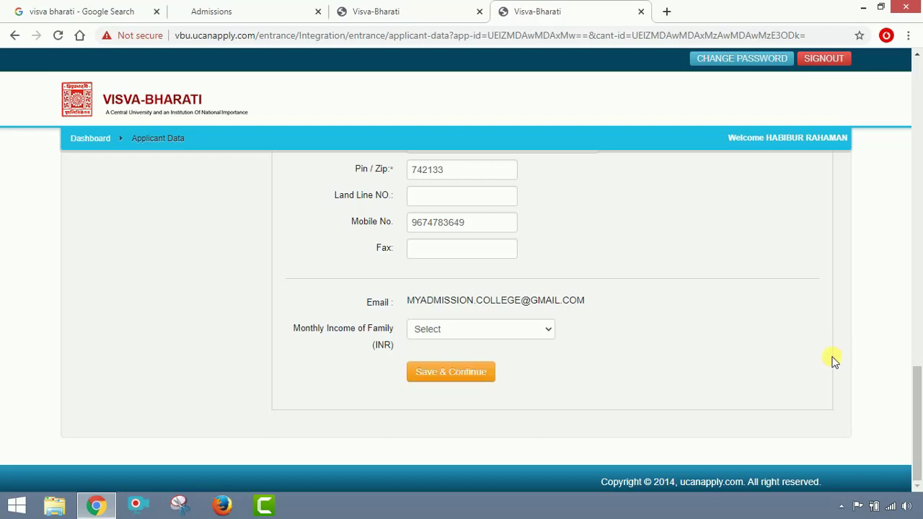
click(504, 331)
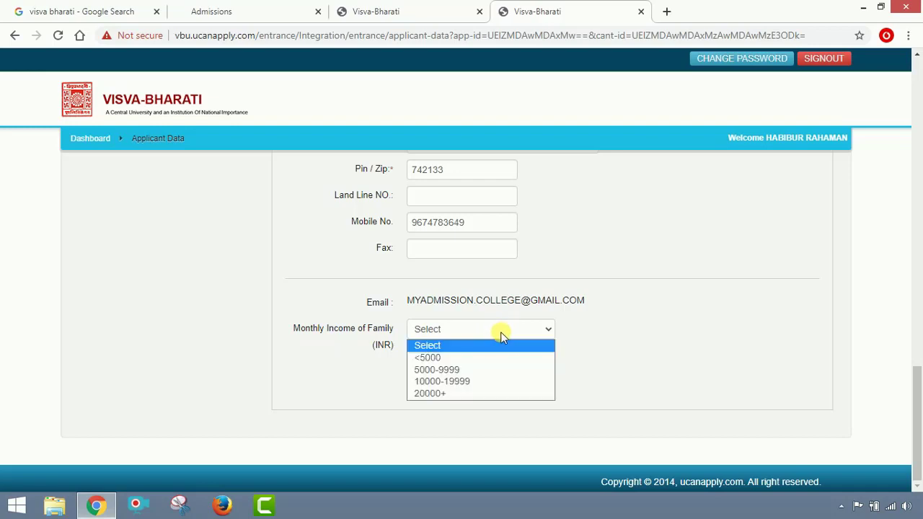
click(461, 369)
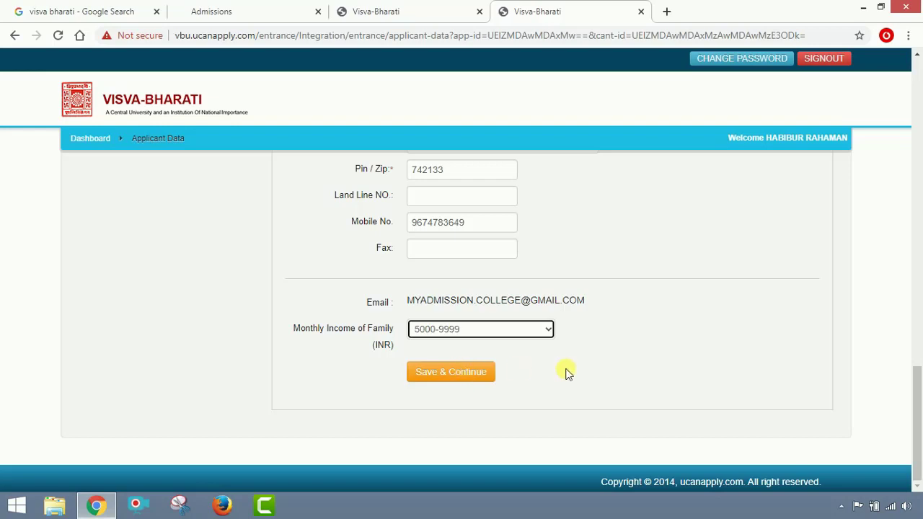
Save the applicant data, then upload D:\HR\Useable\Photo as the passport photo.
click(465, 372)
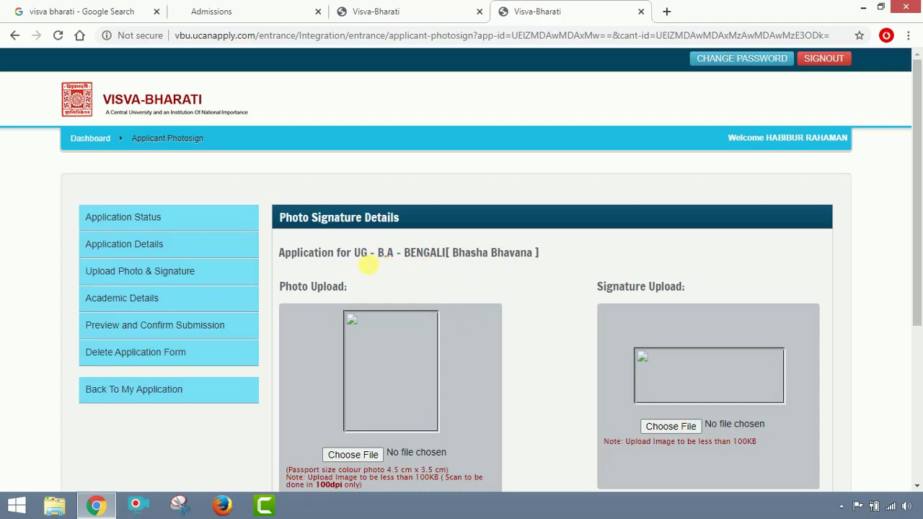
scroll(375, 304, down, 2)
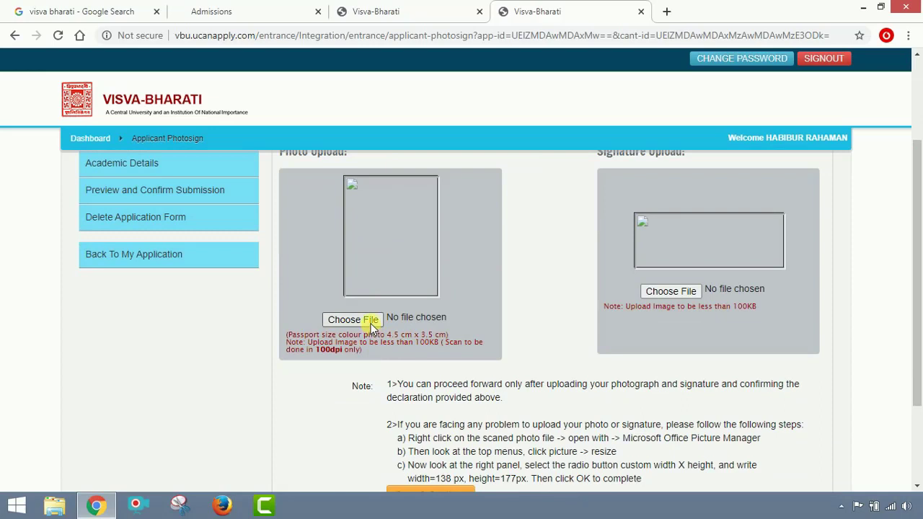
click(353, 323)
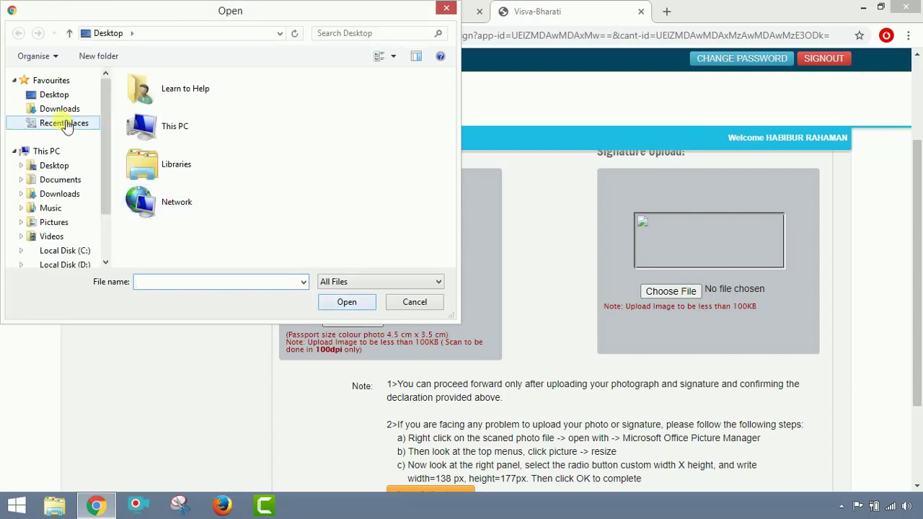
scroll(63, 222, down, 2)
click(65, 173)
double_click(186, 181)
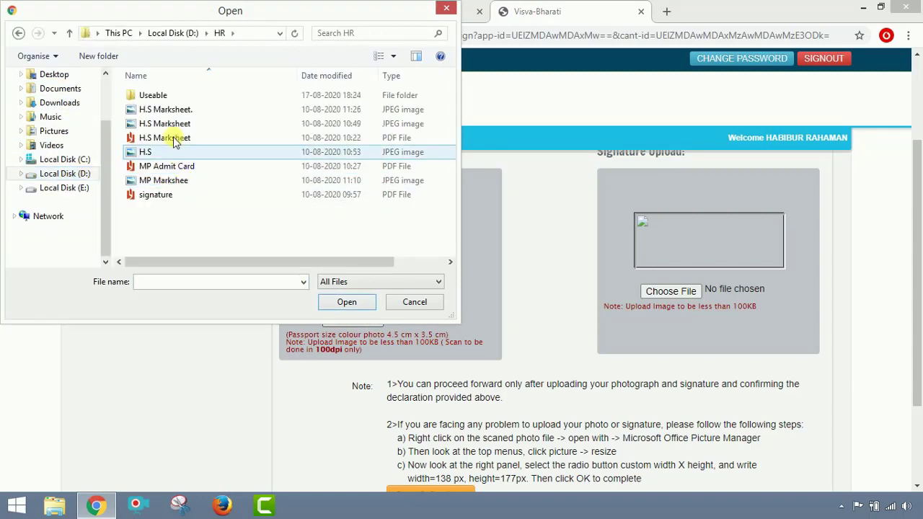
double_click(173, 96)
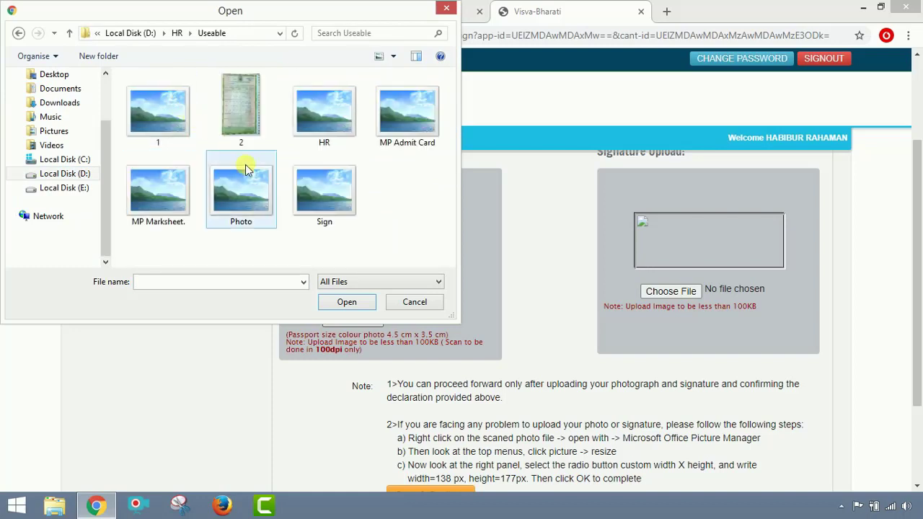
click(225, 204)
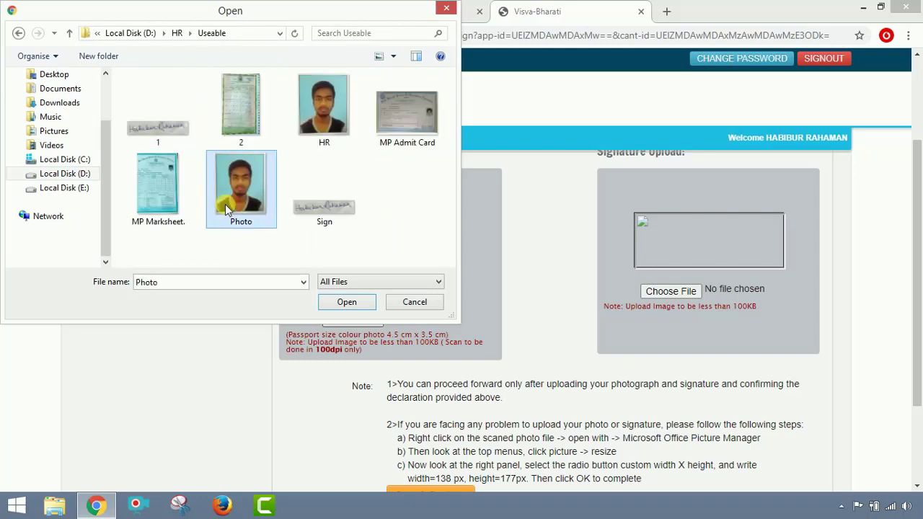
click(333, 306)
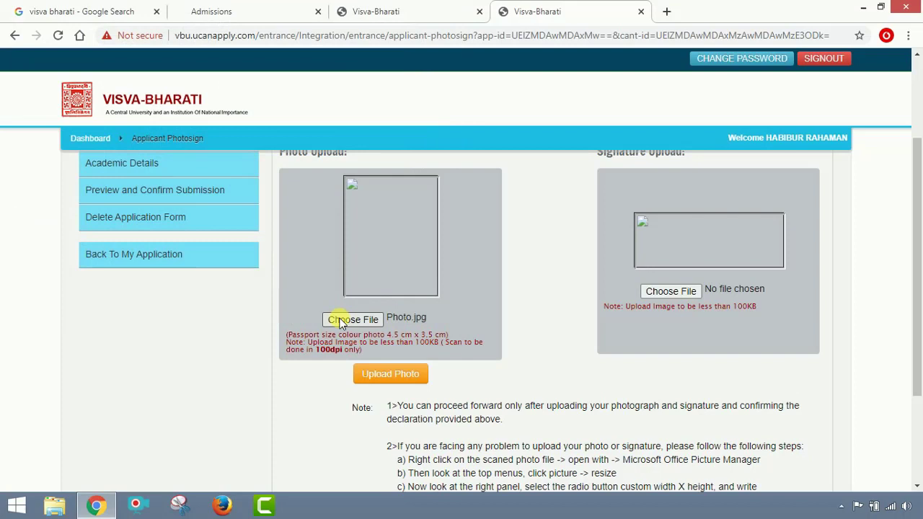
click(398, 378)
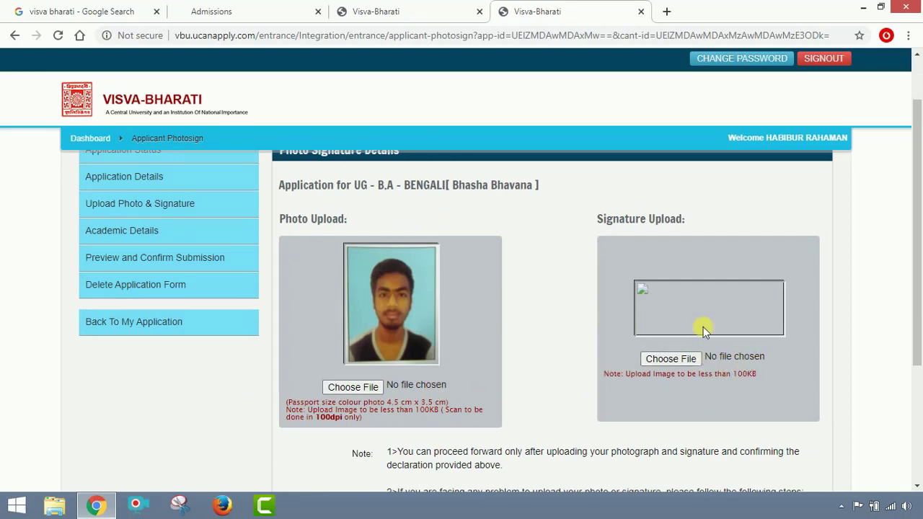
Upload the Sign image as the signature, then Save & Continue to Academic Details.
click(675, 360)
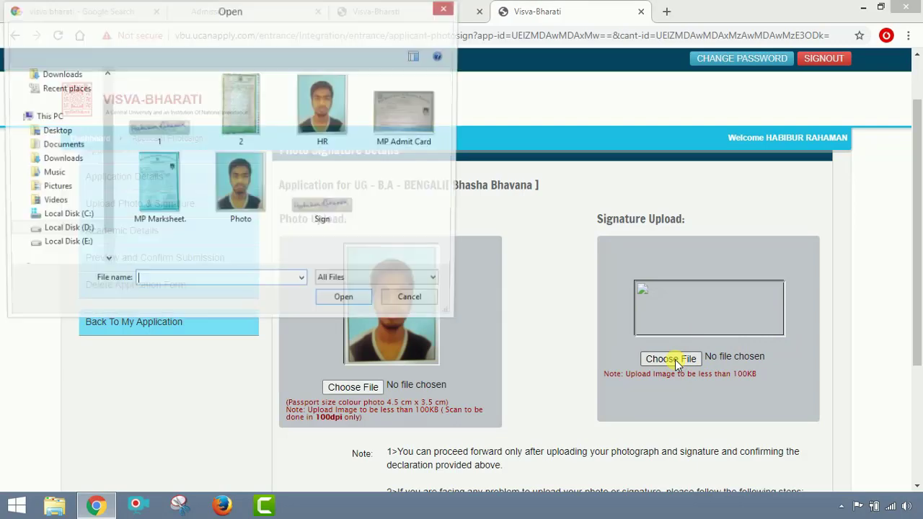
click(322, 214)
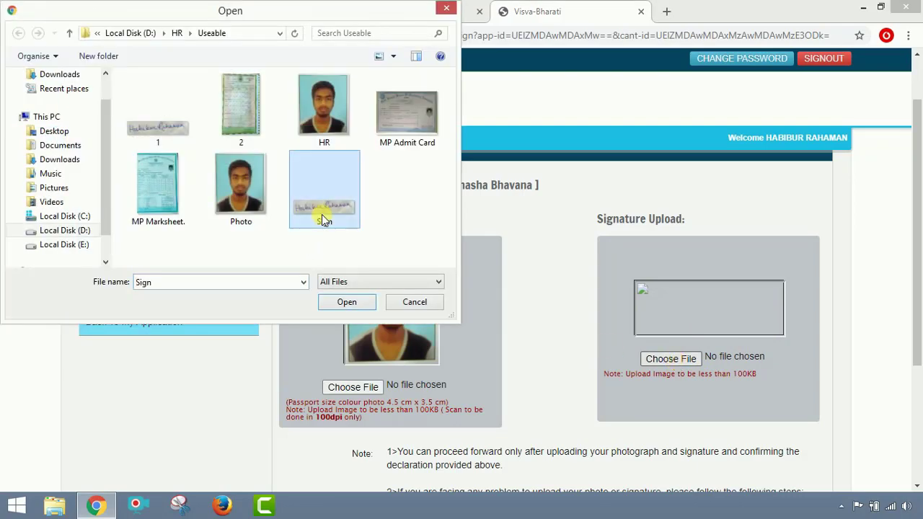
click(345, 302)
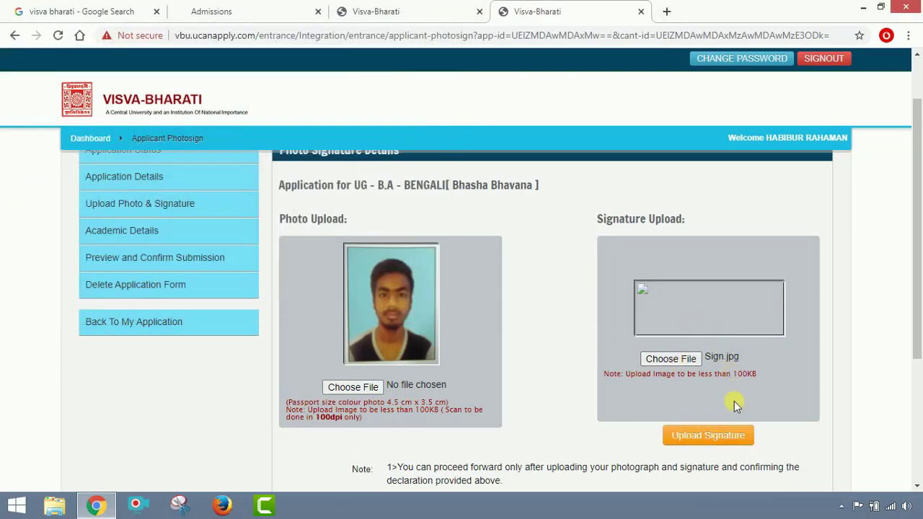
click(729, 436)
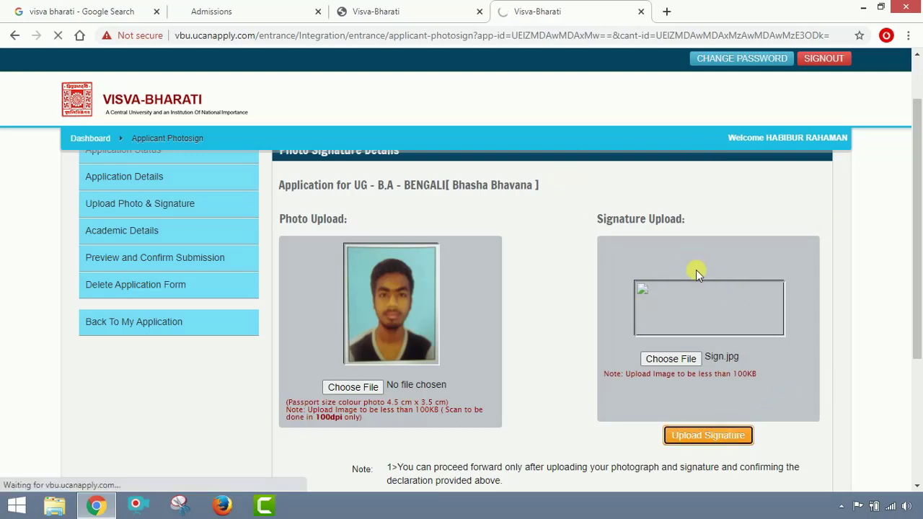
scroll(696, 269, down, 1)
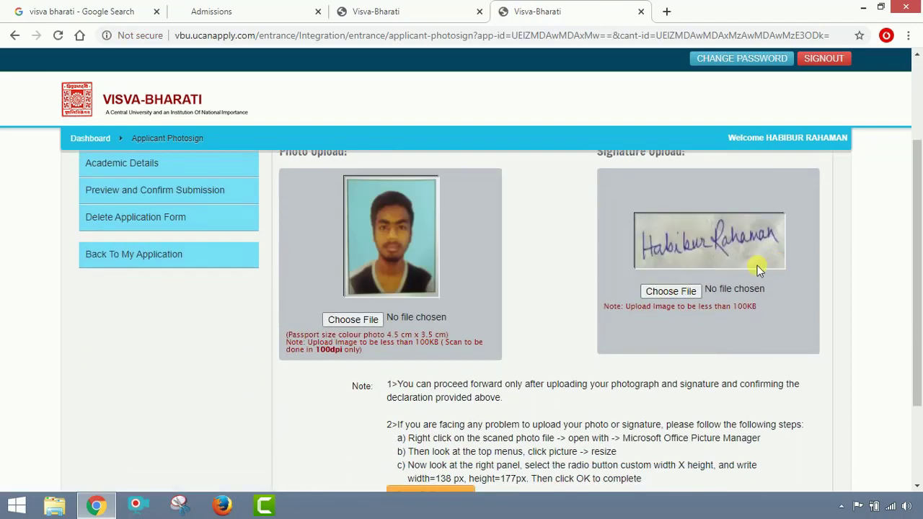
scroll(757, 266, down, 2)
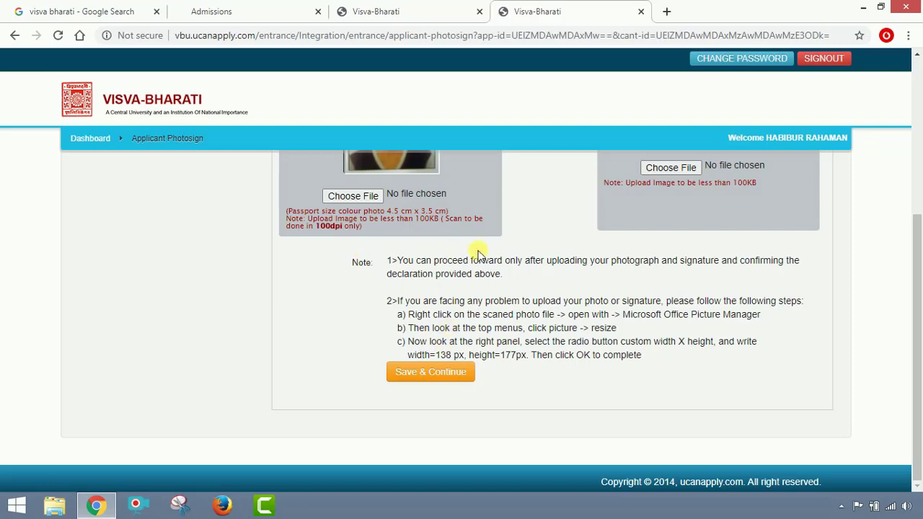
click(434, 378)
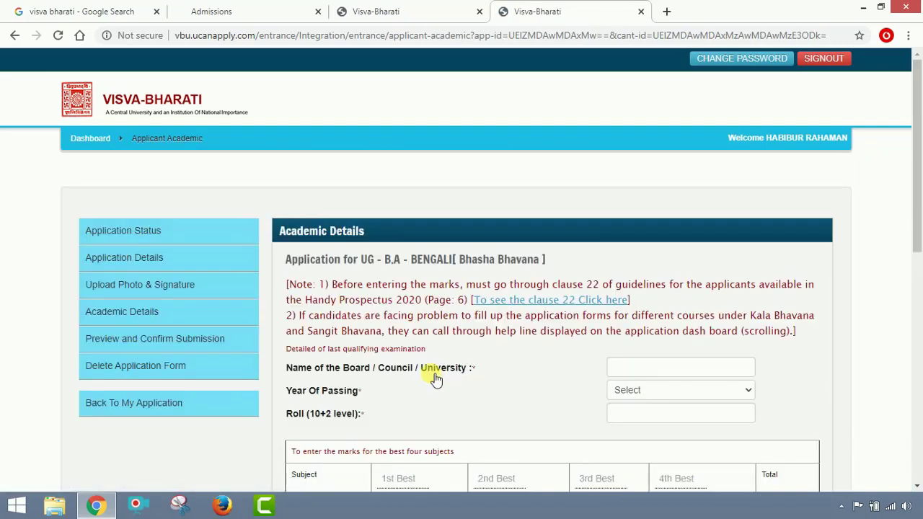
Enter WBCHSE as the board name and choose 2020 as the year of passing.
scroll(435, 380, down, 1)
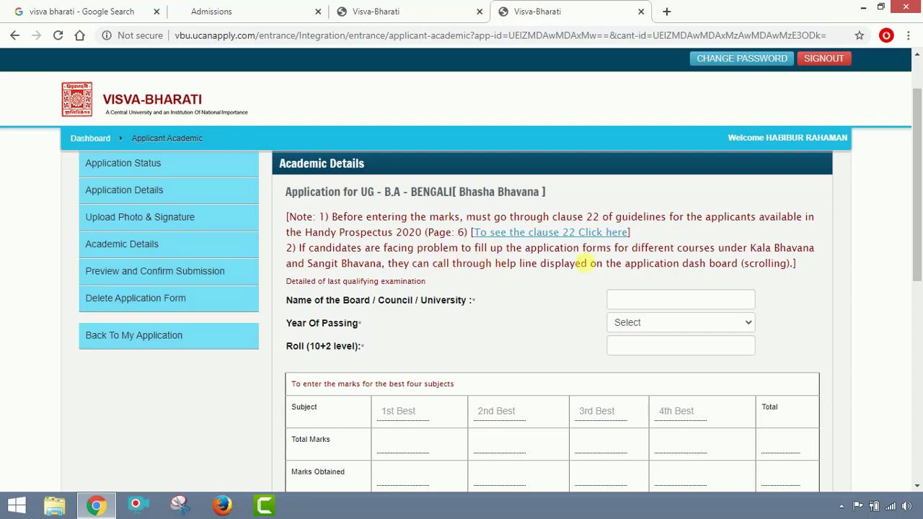
click(628, 307)
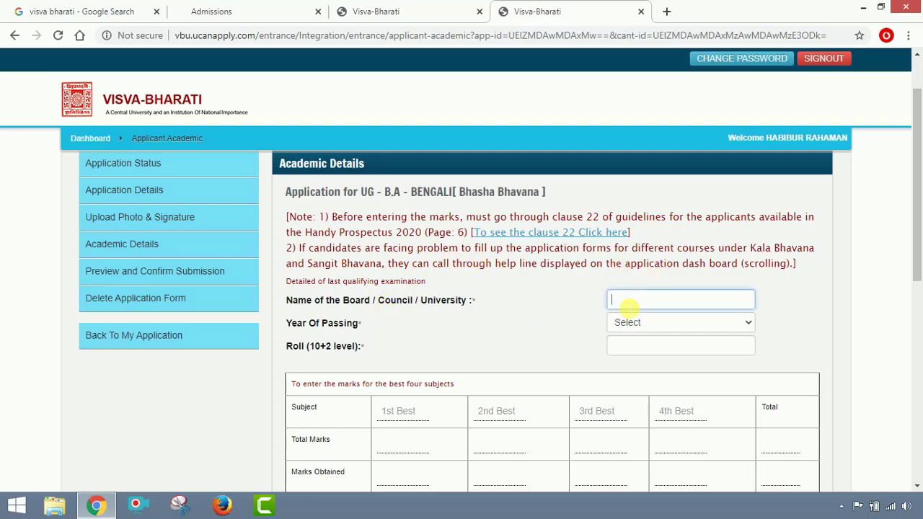
scroll(628, 307, down, 2)
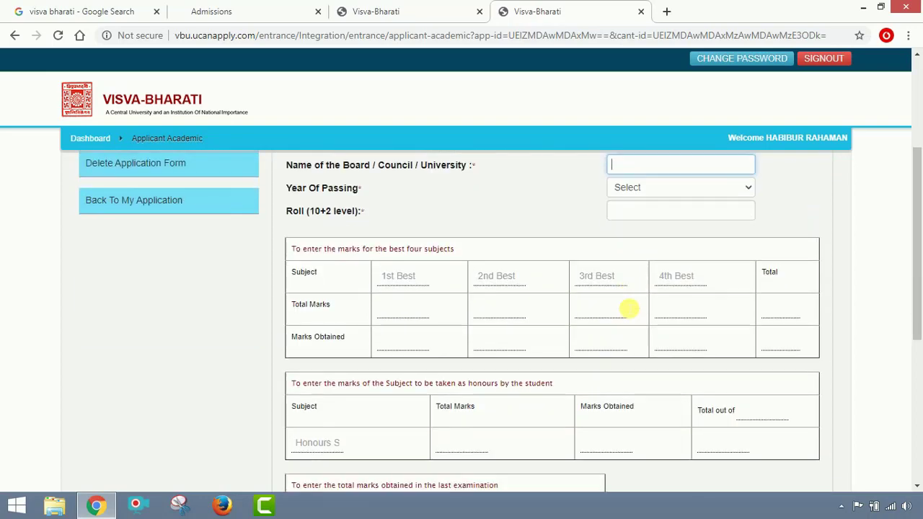
scroll(592, 276, up, 2)
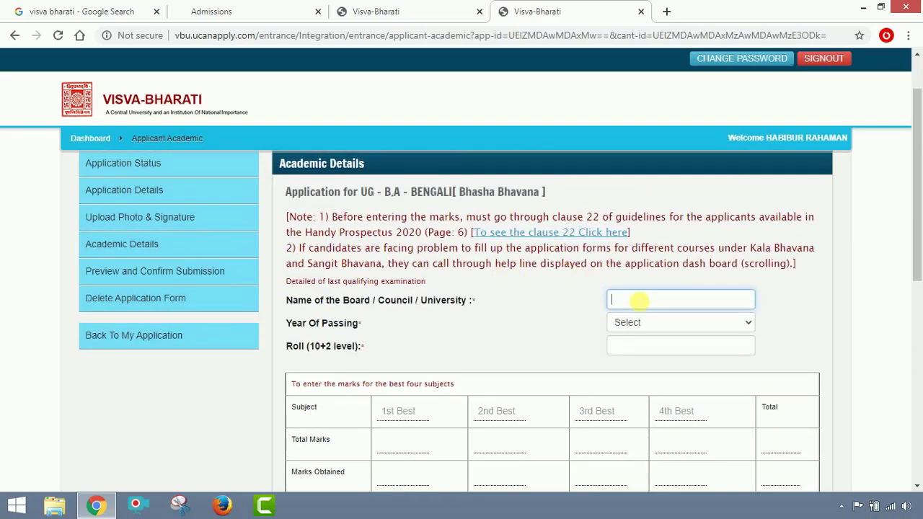
text(WBCHSE)
click(702, 322)
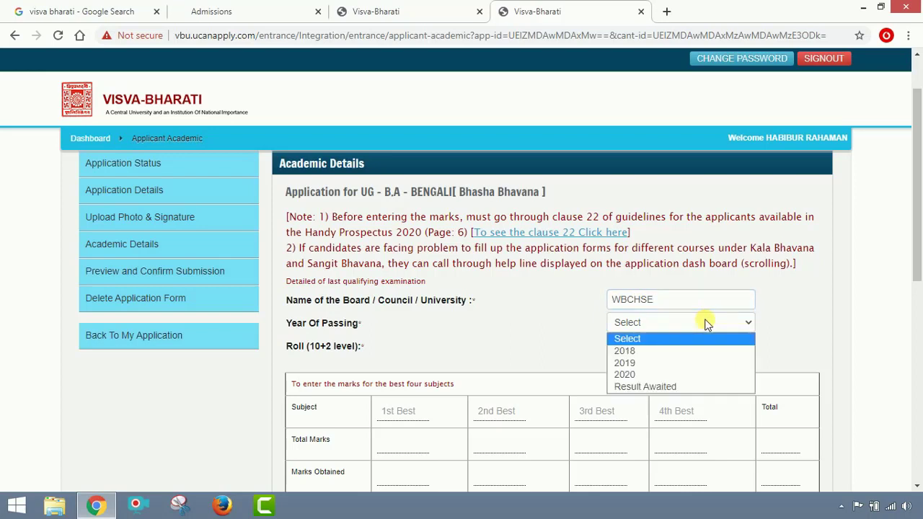
click(680, 374)
Type the 10+2 roll number, then move down to the best-four-subjects marks table.
click(680, 352)
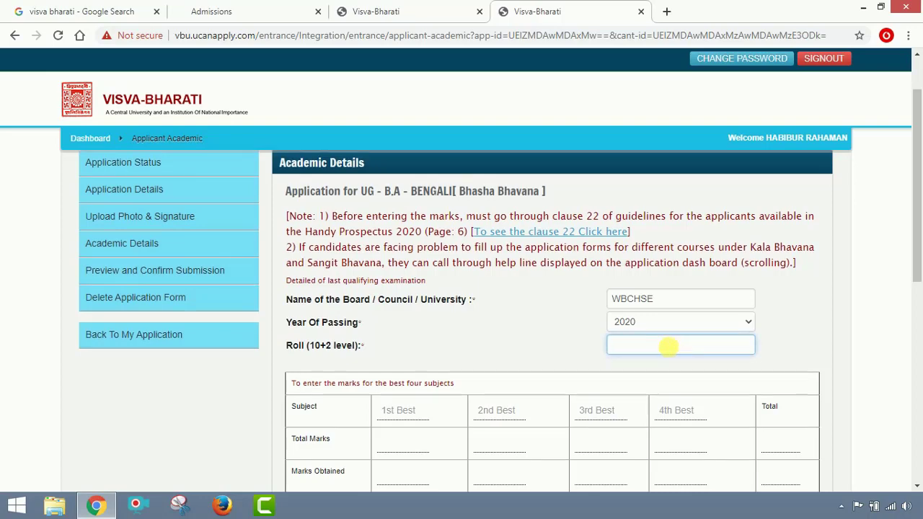
scroll(678, 351, down, 2)
scroll(672, 352, up, 2)
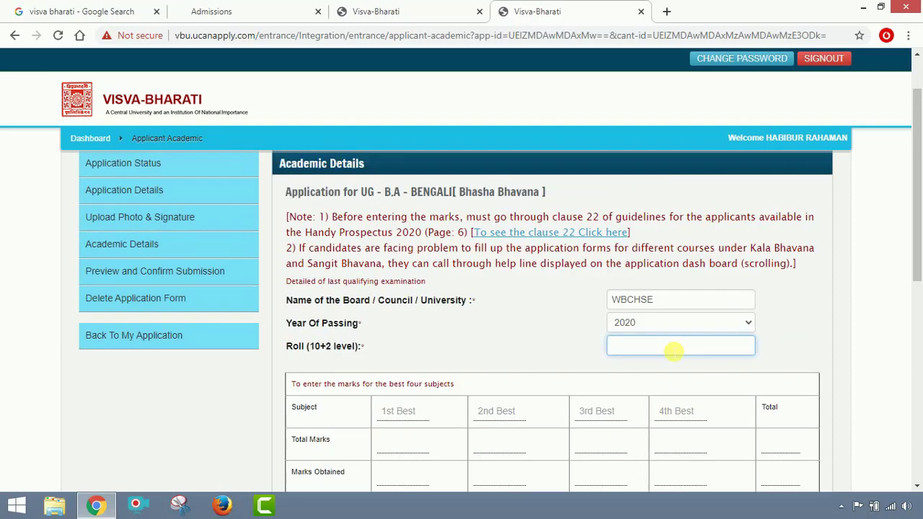
scroll(564, 315, down, 2)
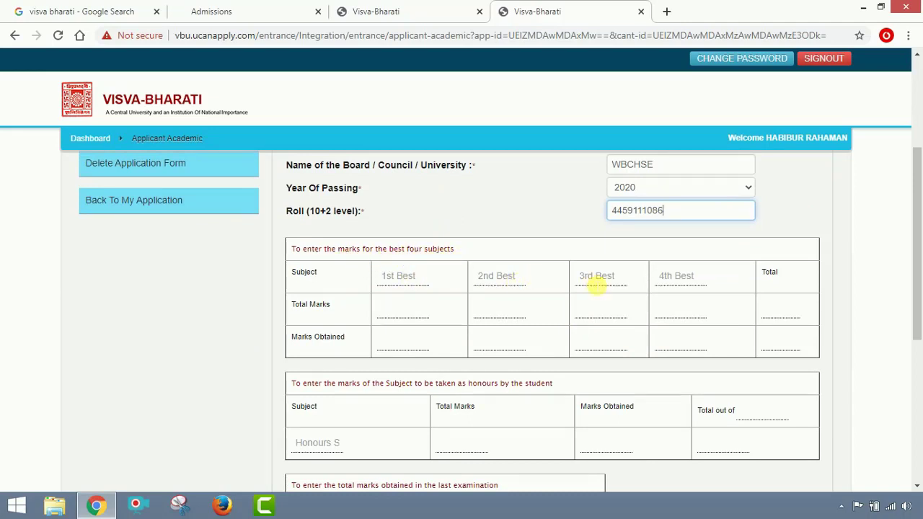
click(422, 312)
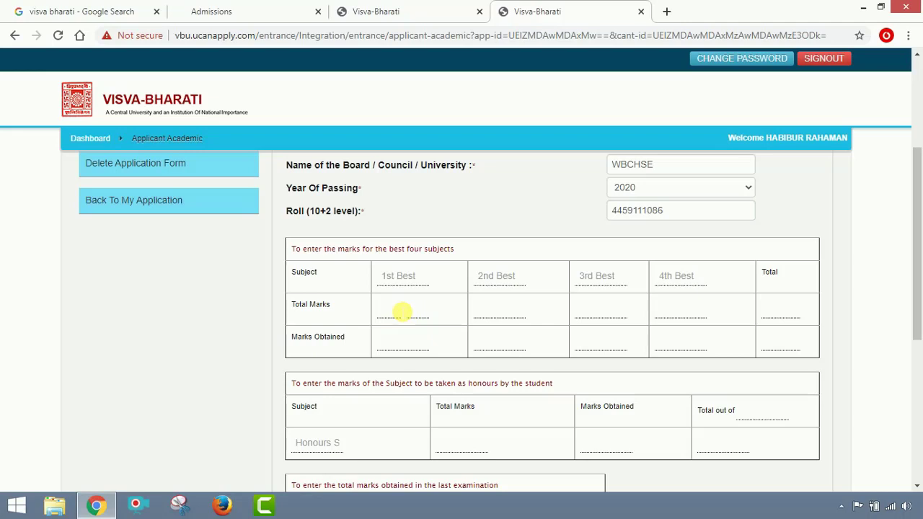
Enter ENGLISH 76/100 and GEOGRAPHY 84/100 as the first two best subjects.
click(402, 311)
click(403, 277)
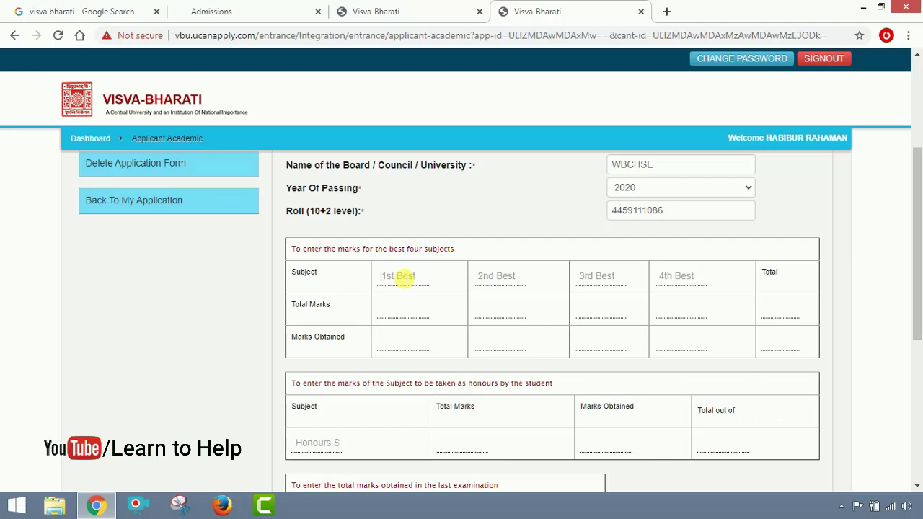
text(ENGLISH)
click(416, 313)
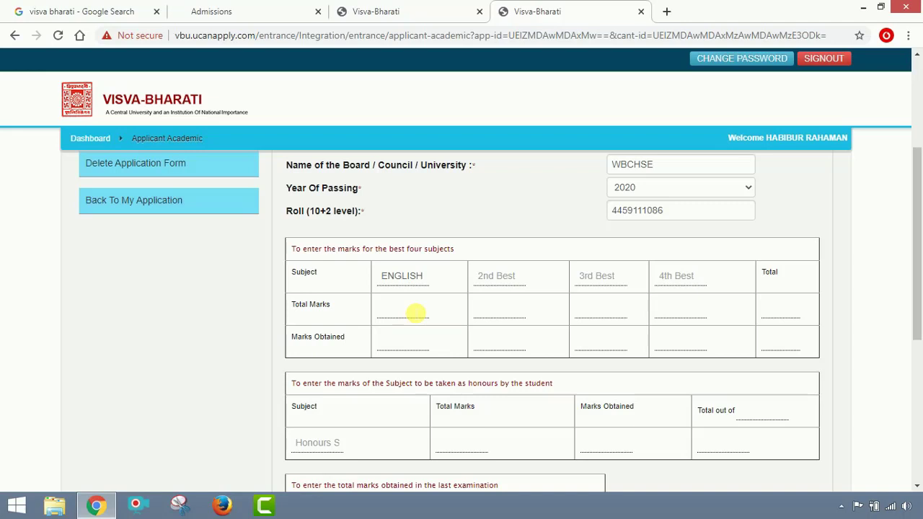
text(100)
click(408, 353)
text(76)
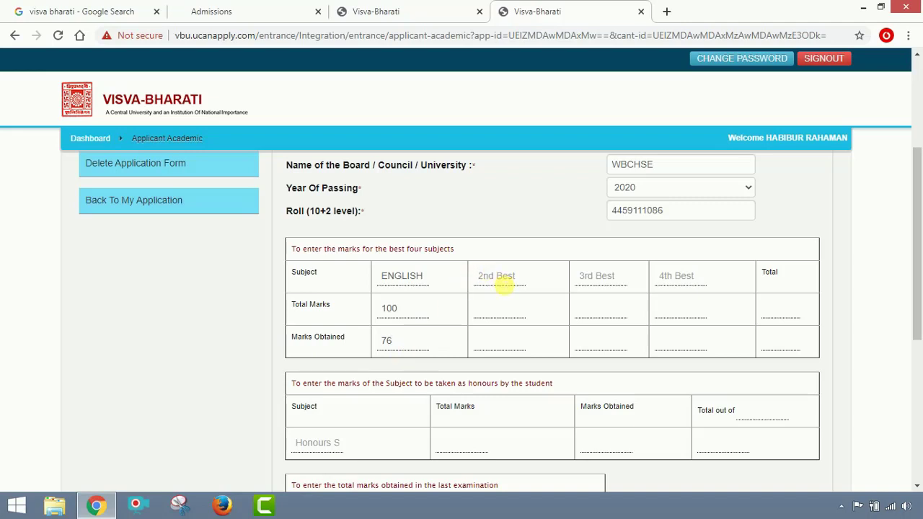
click(503, 286)
text(GEGO)
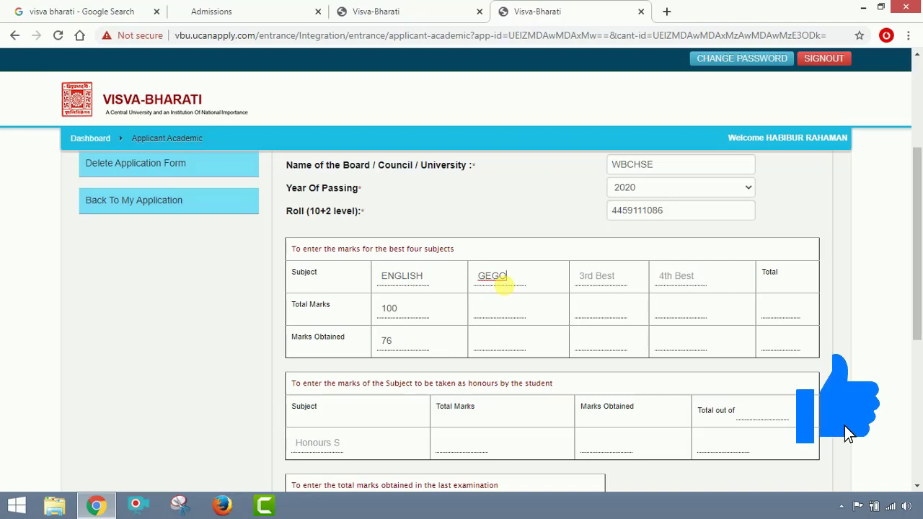
key(BackSpace)
key(BackSpace)
text(OGRAP)
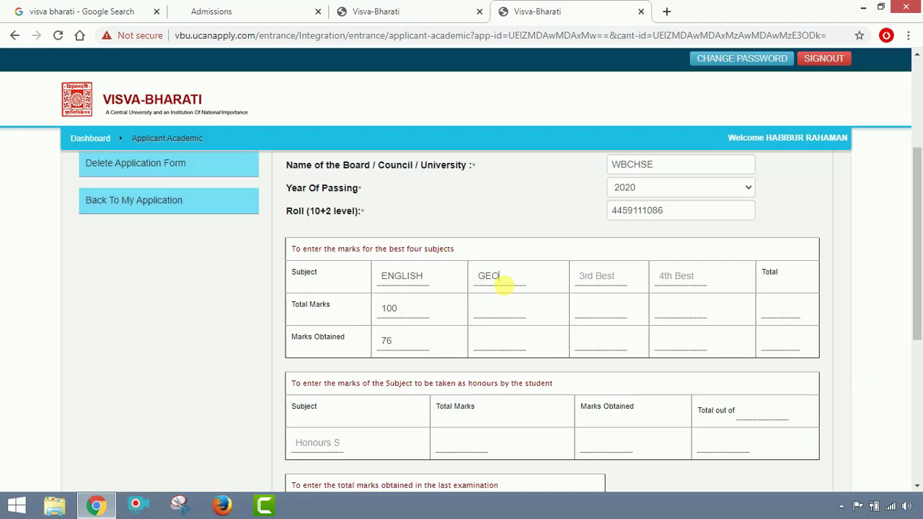
text(HY)
click(516, 320)
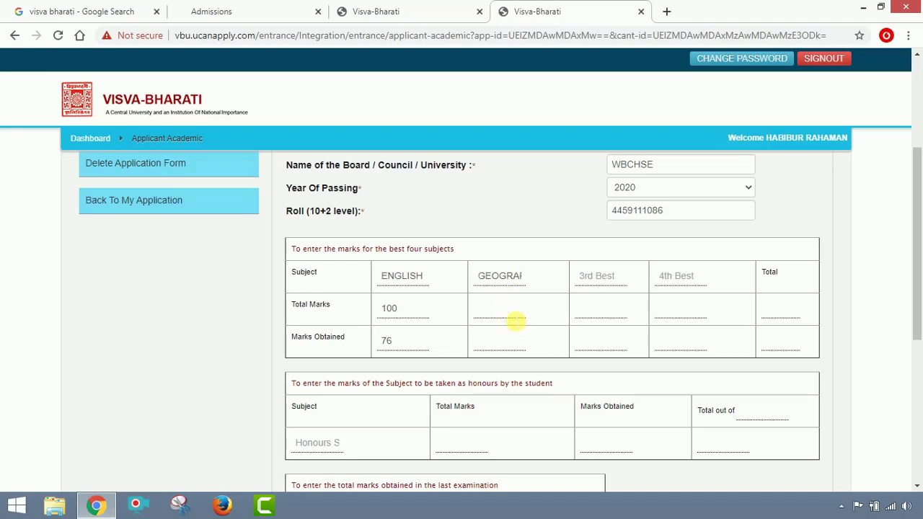
text(100)
click(505, 344)
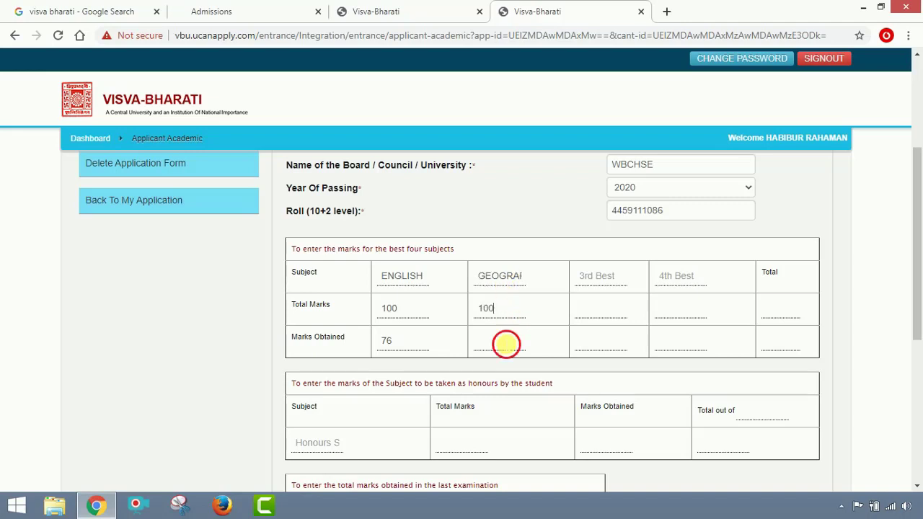
text(84)
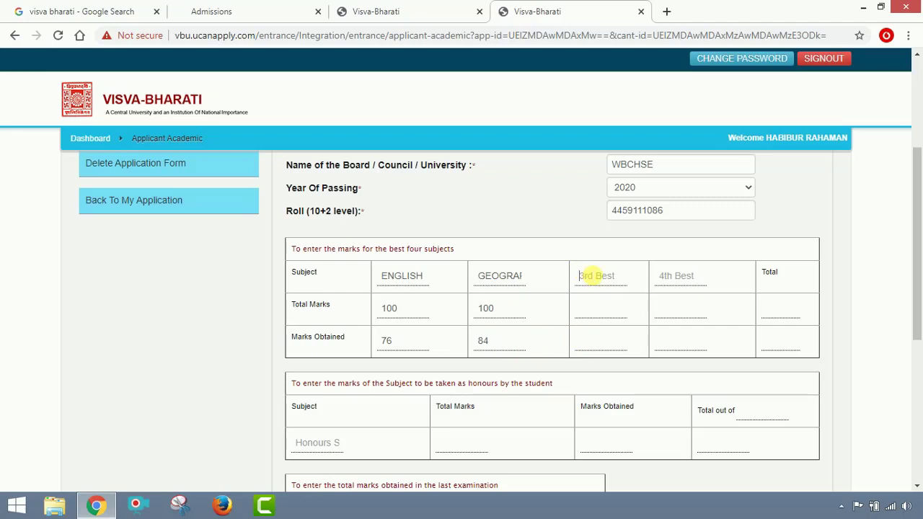
Add HISTORY 80/100 and PHILOSOPHY 81/100, then fill the best-four total of 321.
click(591, 276)
text(HISTORY)
click(612, 309)
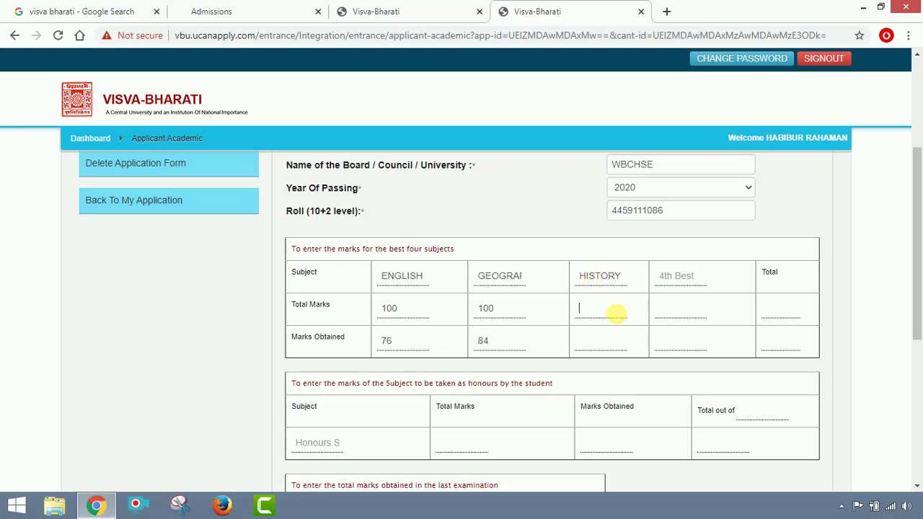
text(100)
click(609, 346)
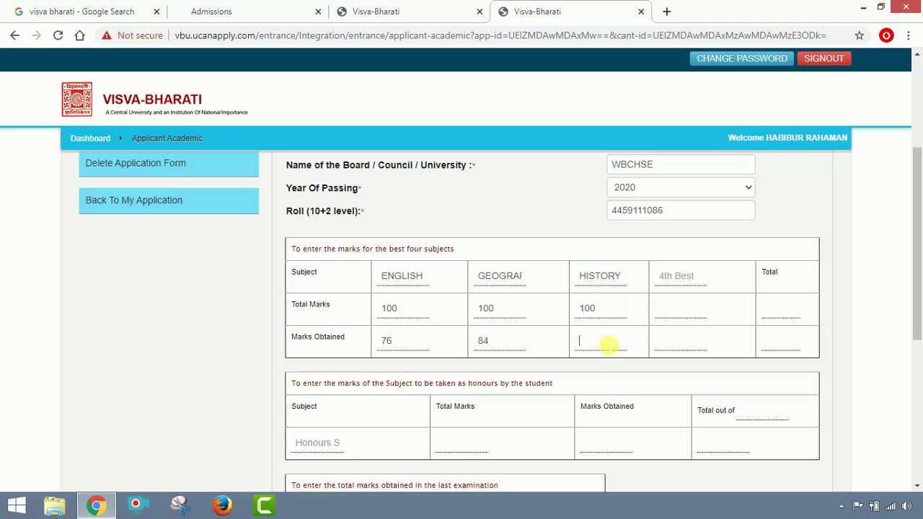
text(80)
click(684, 284)
text(PH)
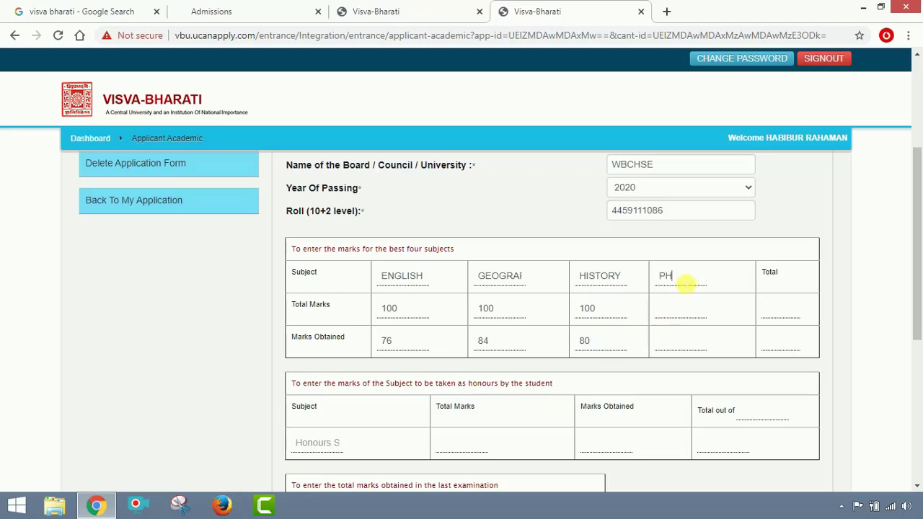
text(ILOSOPHY)
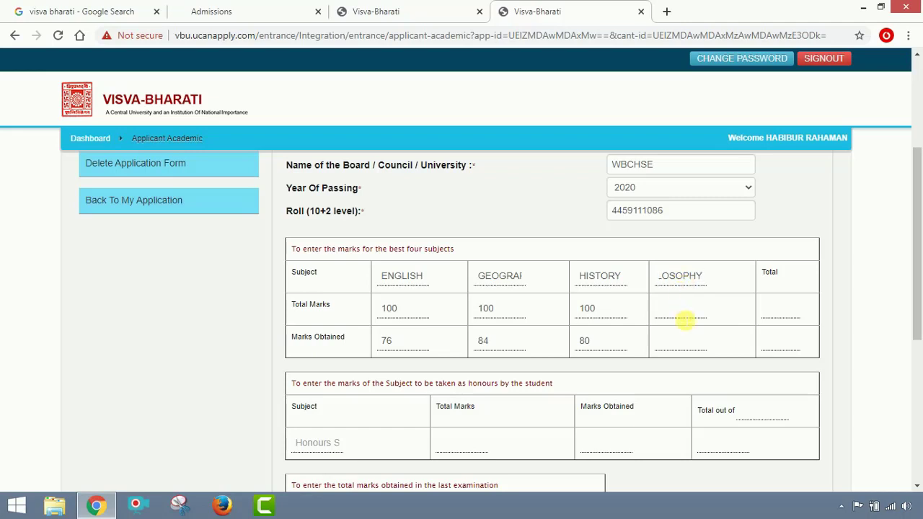
click(682, 317)
text(100)
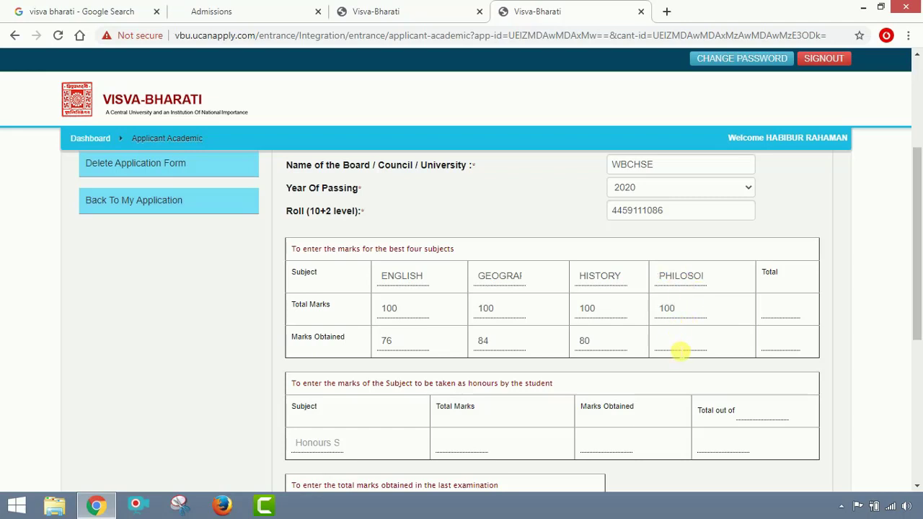
click(680, 351)
text(81)
click(764, 345)
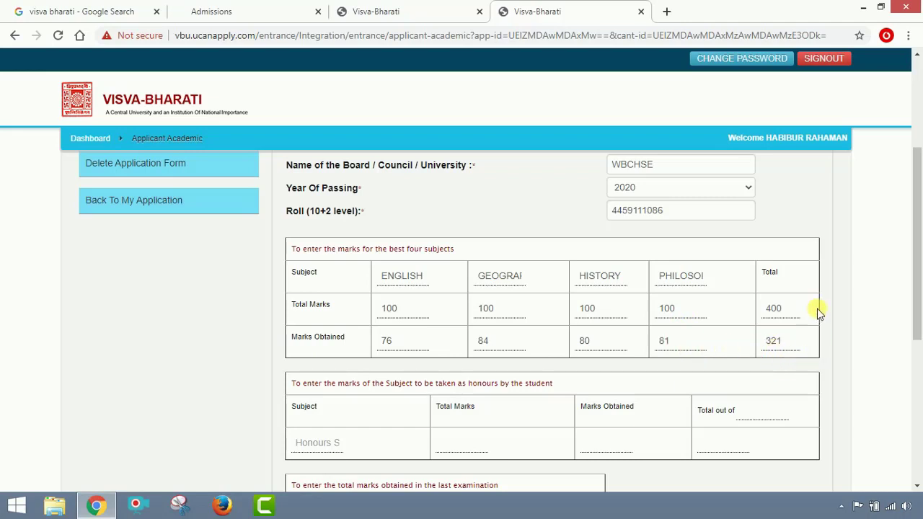
Enter the honours subject BENGALI with 71 marks obtained out of 100.
scroll(746, 322, down, 1)
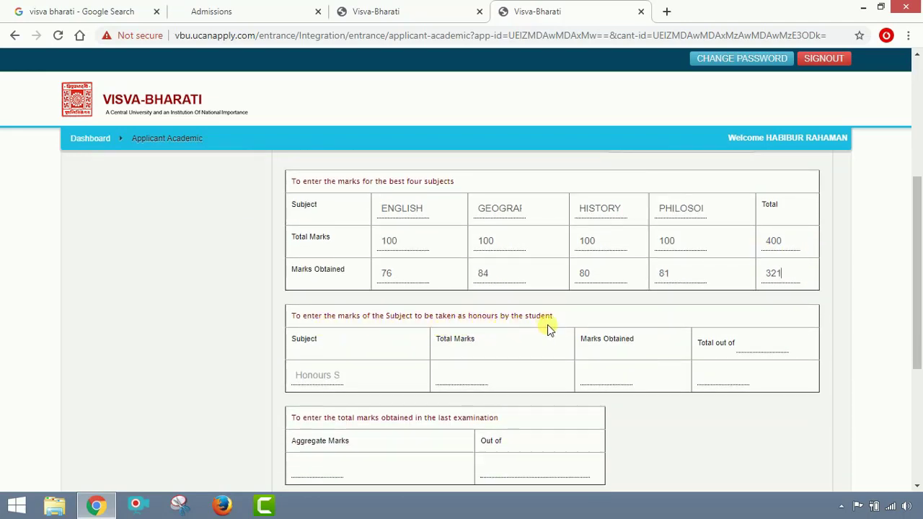
click(336, 376)
text(B)
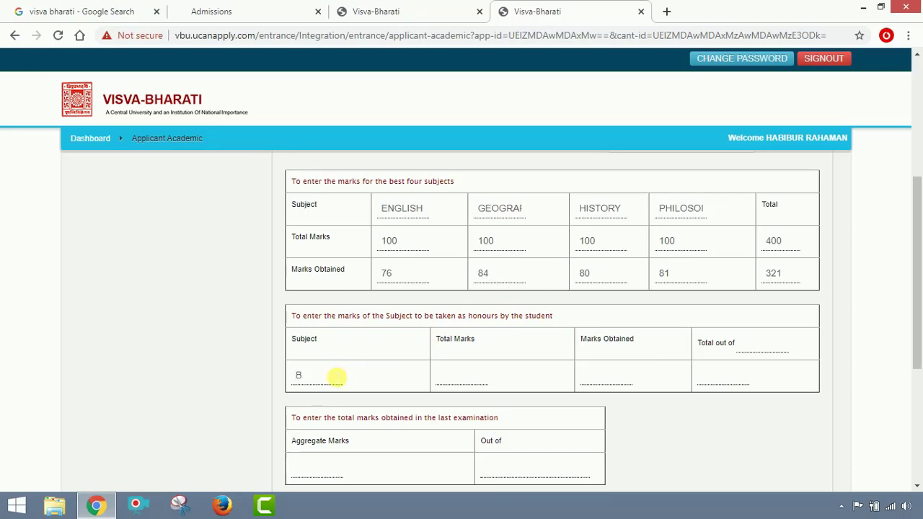
text(ENGALI)
click(441, 378)
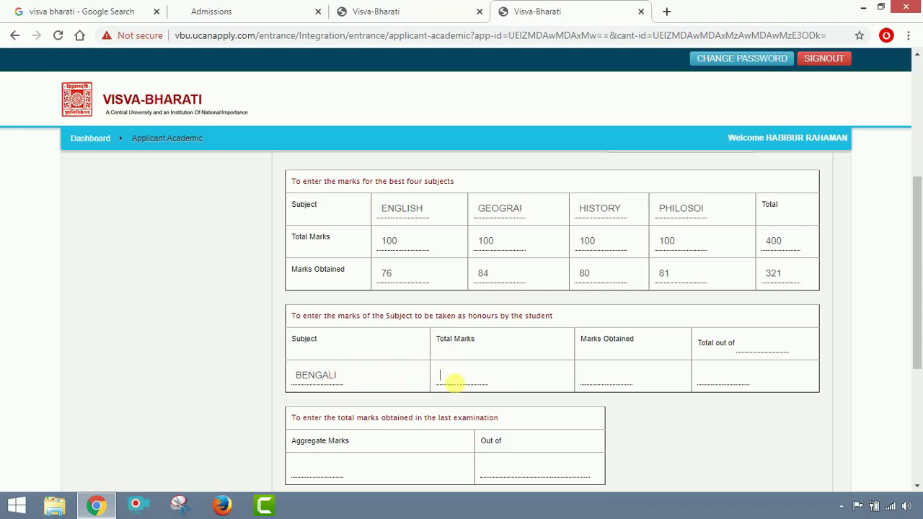
text(100)
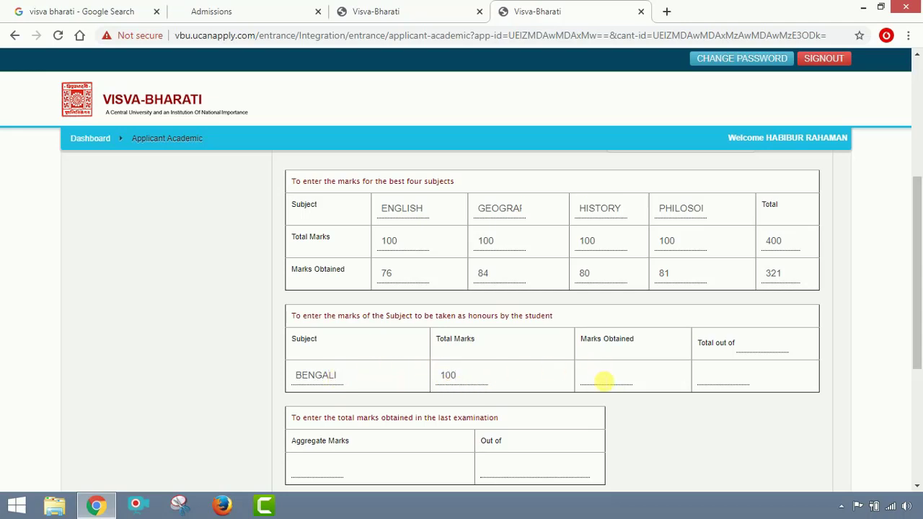
click(604, 379)
text(71)
Enter aggregate marks of 392 out of 500.
click(703, 379)
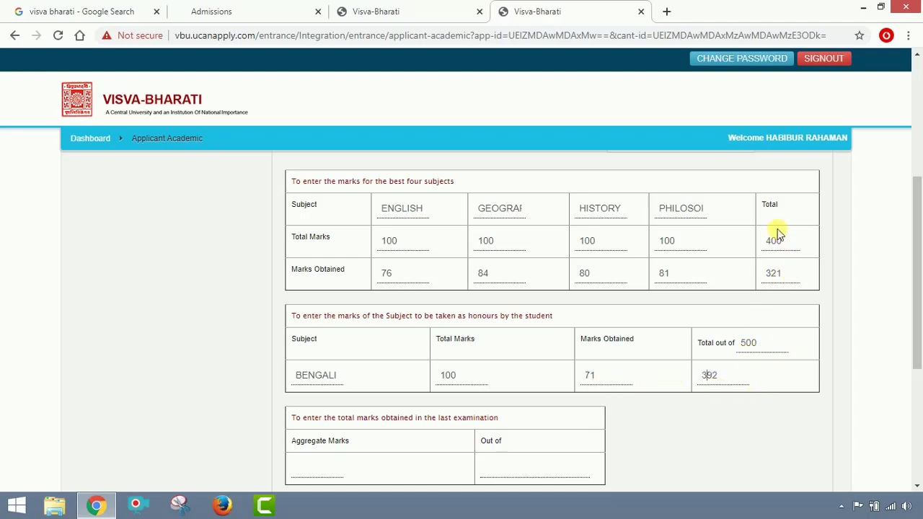
scroll(778, 393, down, 2)
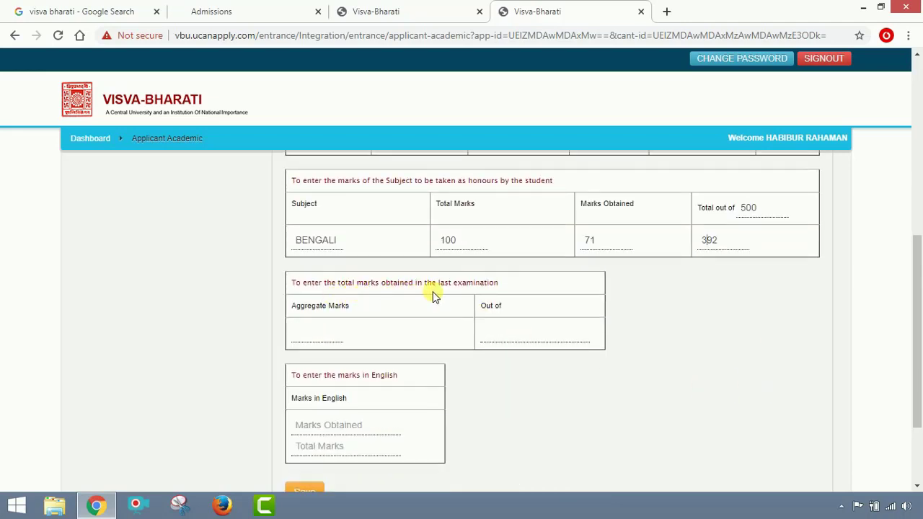
click(332, 340)
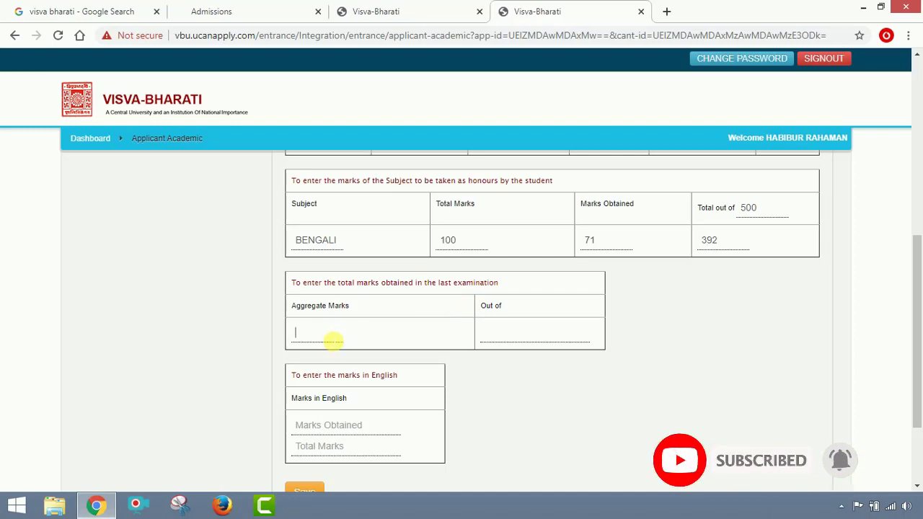
text(3)
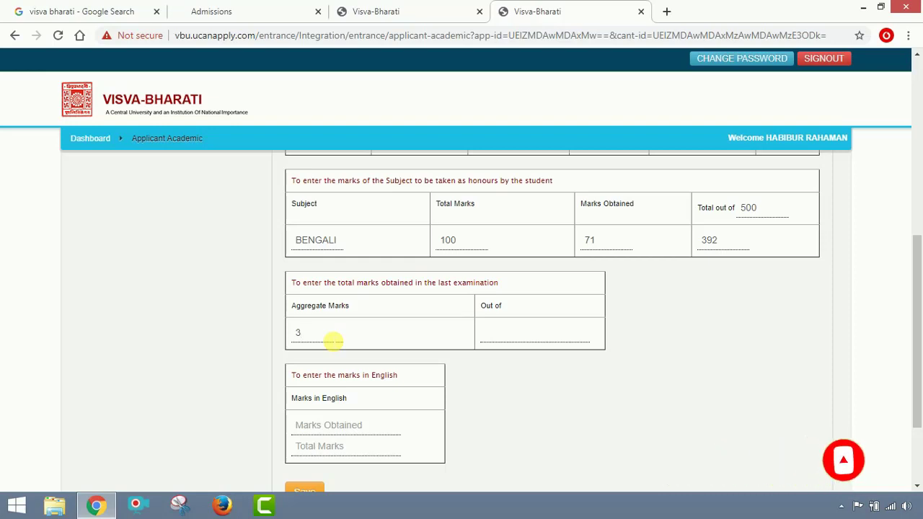
text(92)
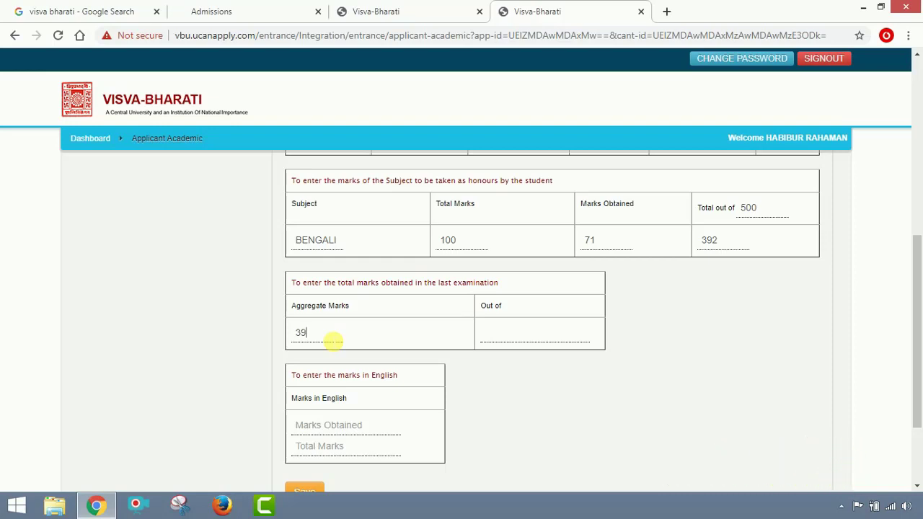
click(515, 339)
text(500)
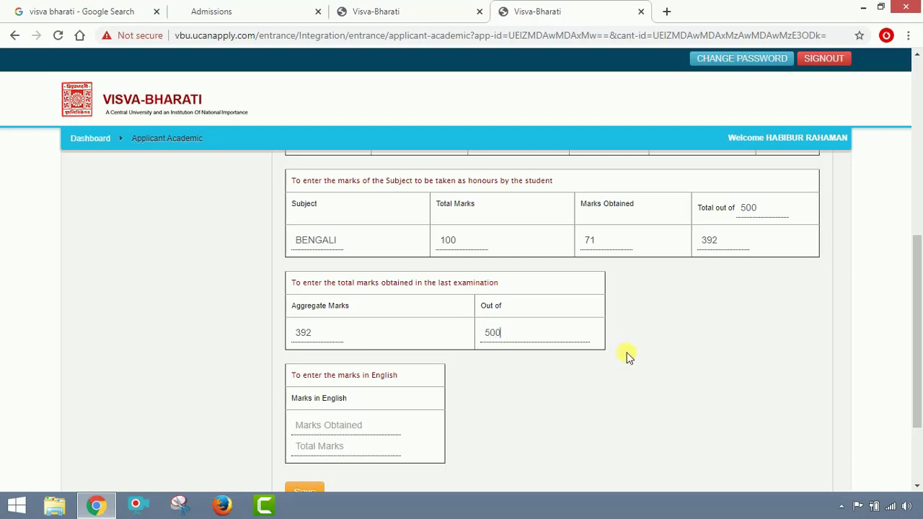
Enter English marks of 76 out of 100 and review the form.
scroll(613, 361, down, 1)
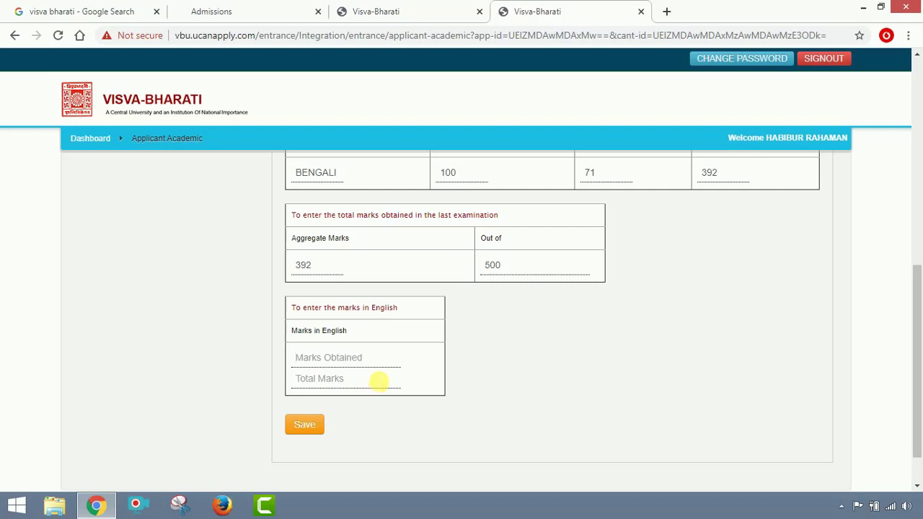
text(76)
click(352, 379)
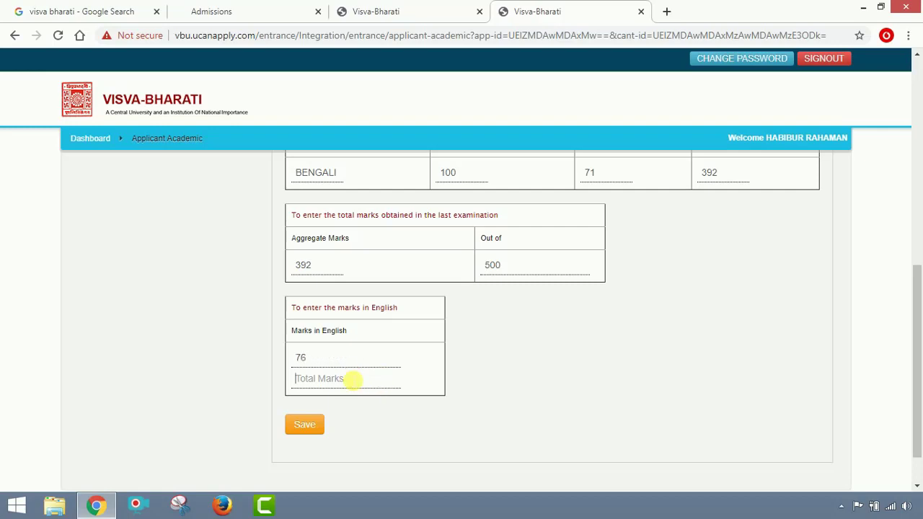
text(100)
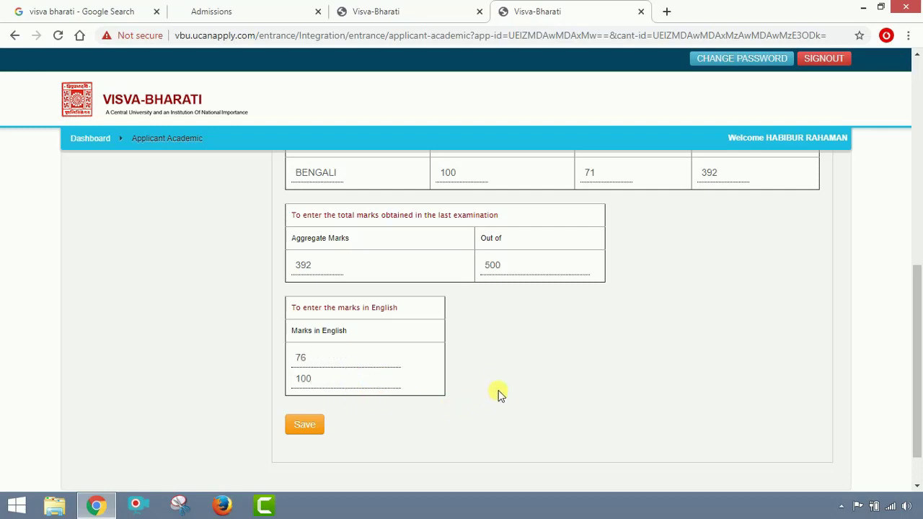
scroll(583, 326, up, 2)
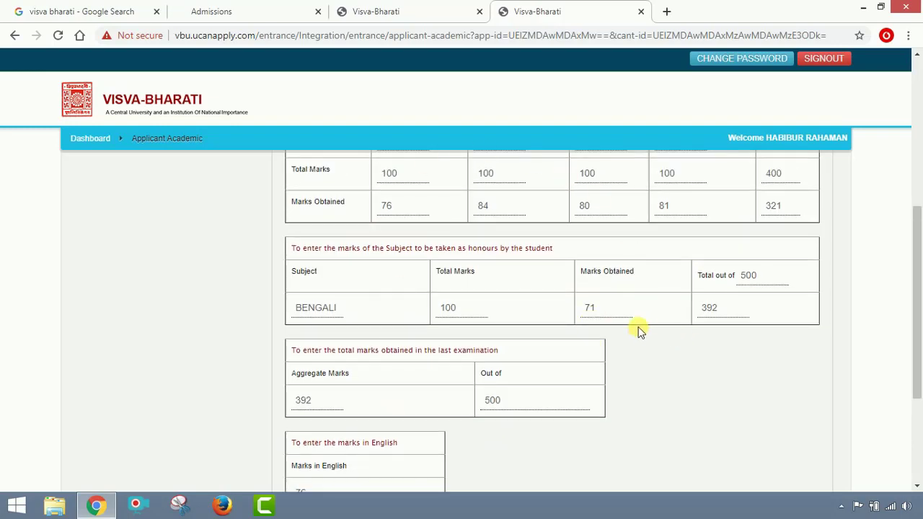
scroll(613, 325, up, 1)
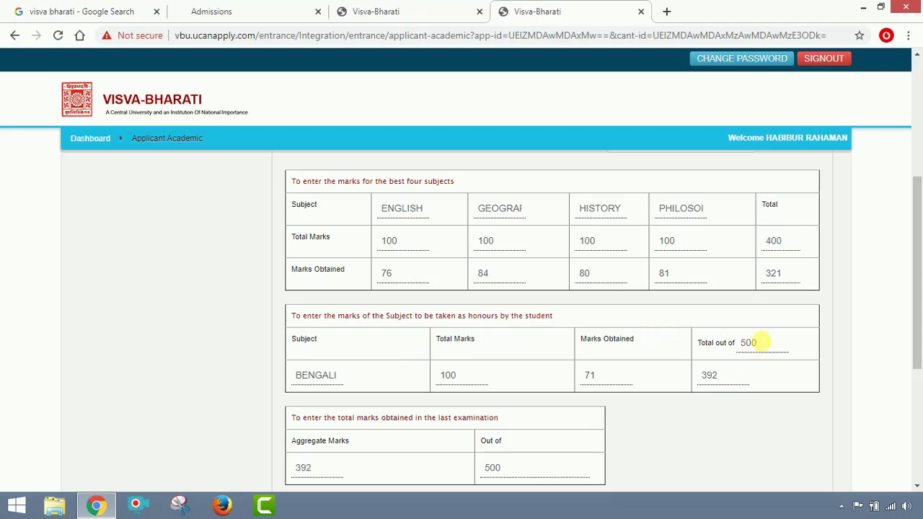
scroll(710, 390, down, 1)
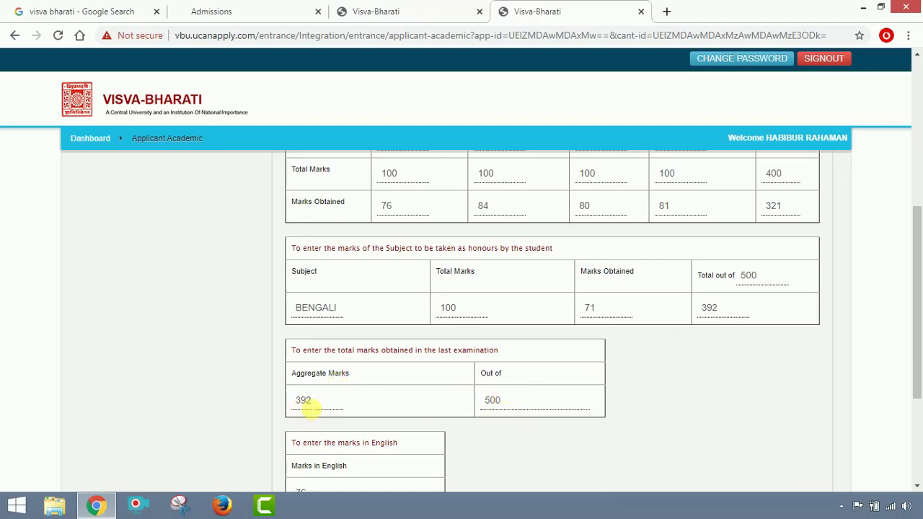
scroll(317, 397, down, 2)
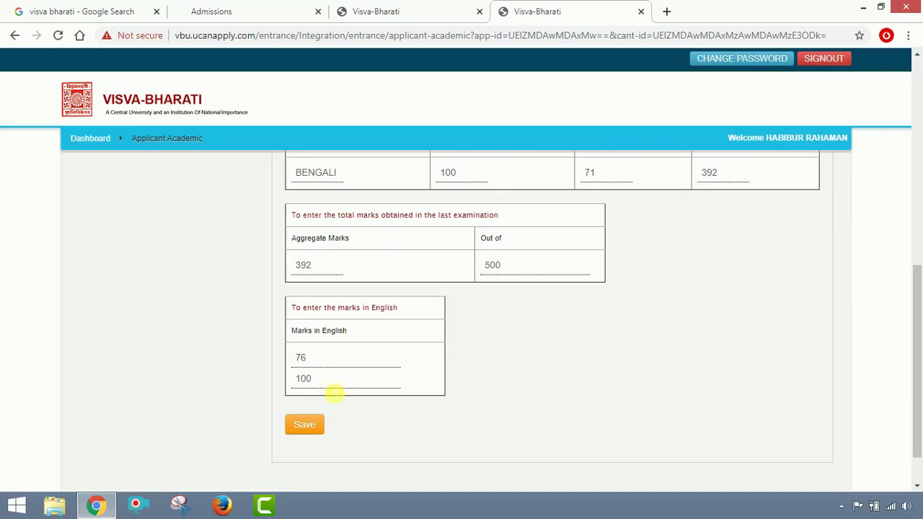
Save the academic marks, review them on the Applicant Academic Confirm page, and confirm.
click(304, 426)
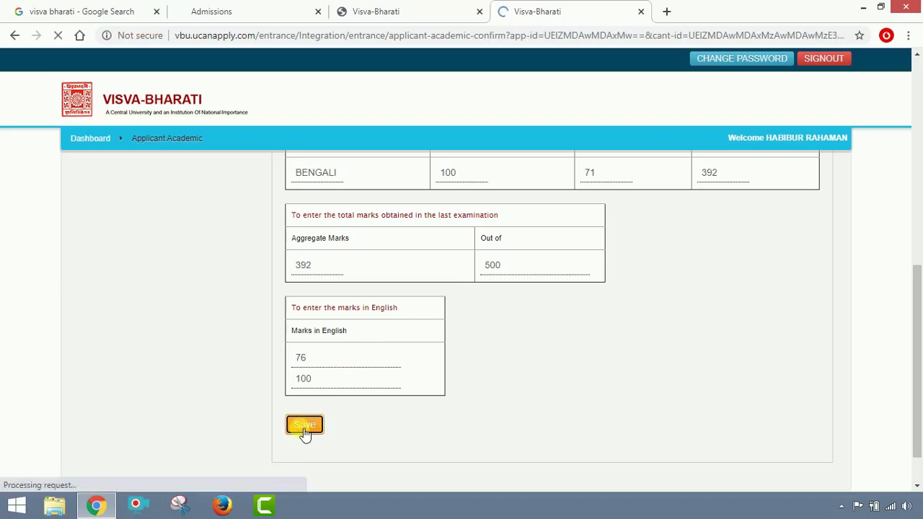
scroll(441, 376, down, 2)
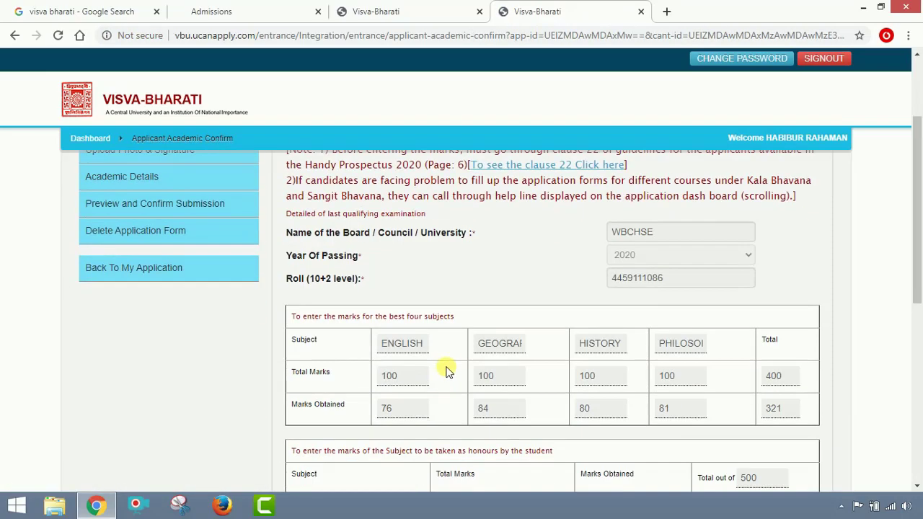
scroll(454, 369, down, 2)
scroll(460, 367, down, 3)
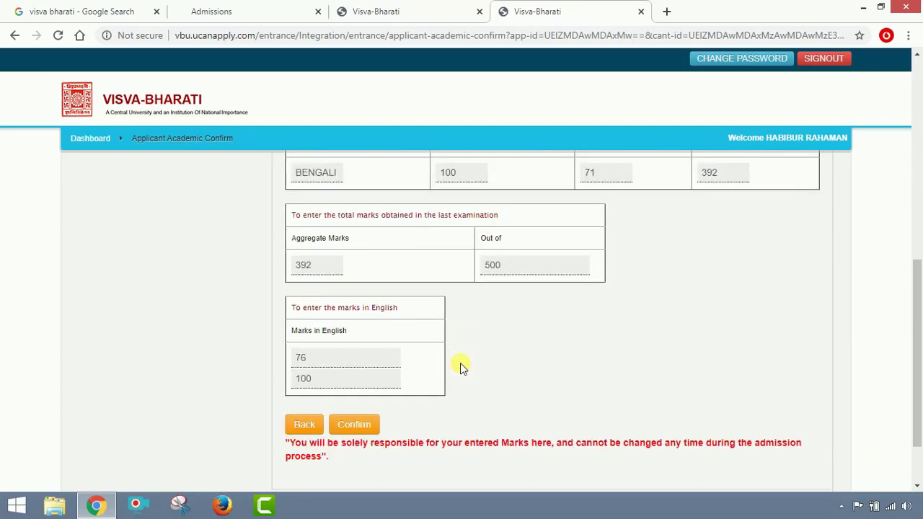
scroll(460, 366, up, 5)
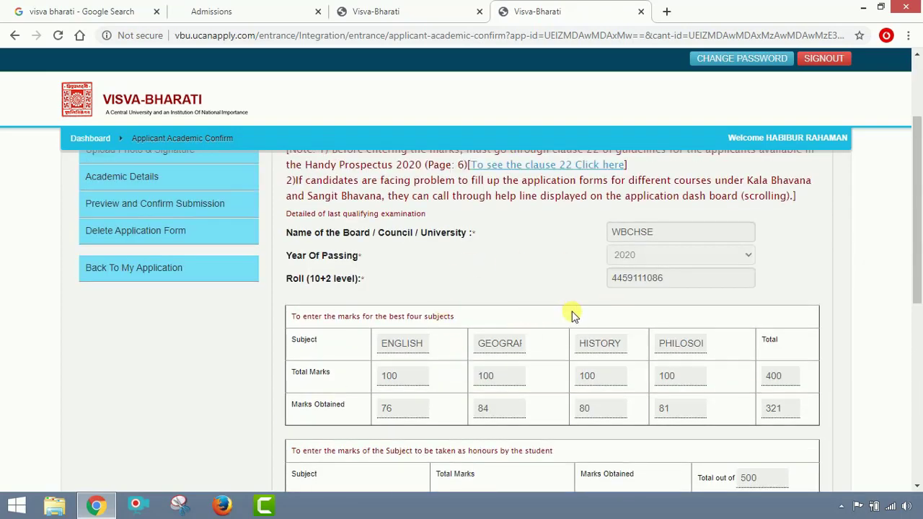
scroll(571, 315, down, 5)
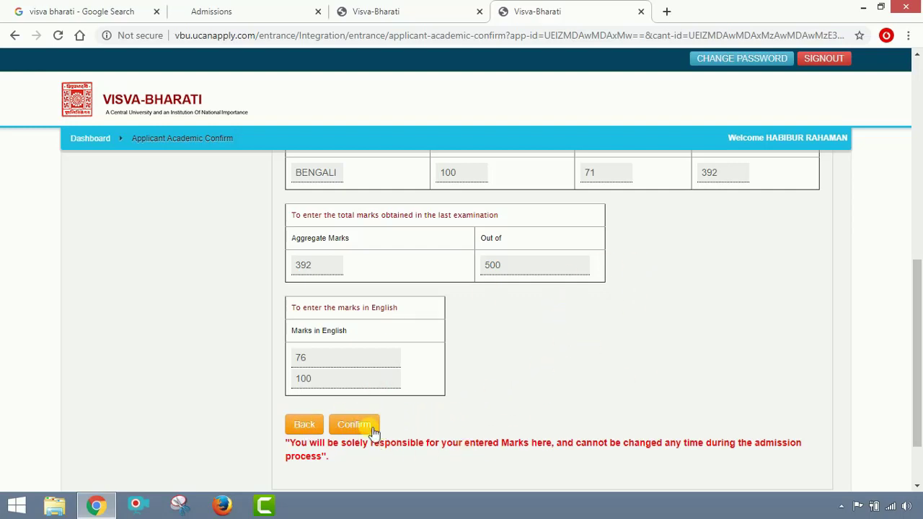
click(367, 428)
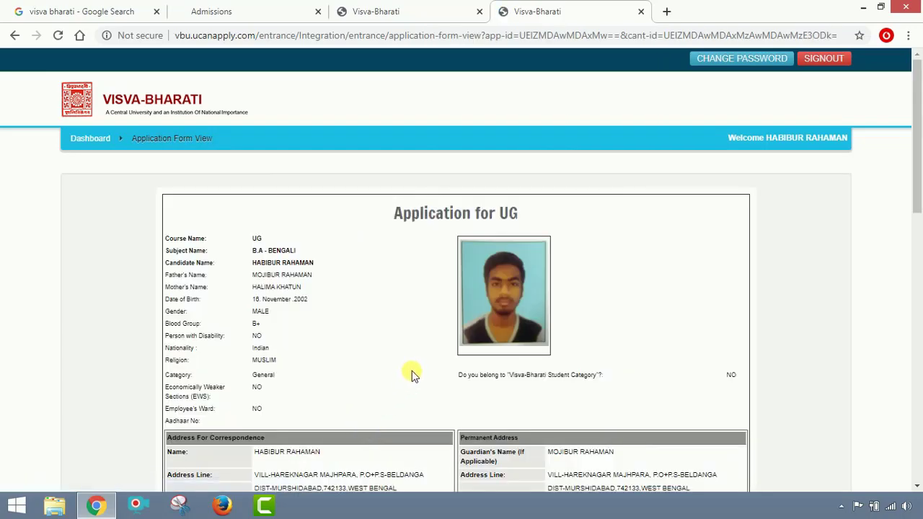
Tick 'I confirm the above', submit the B.A. Bengali application, and return to My Application(s).
scroll(412, 367, down, 2)
scroll(468, 320, down, 10)
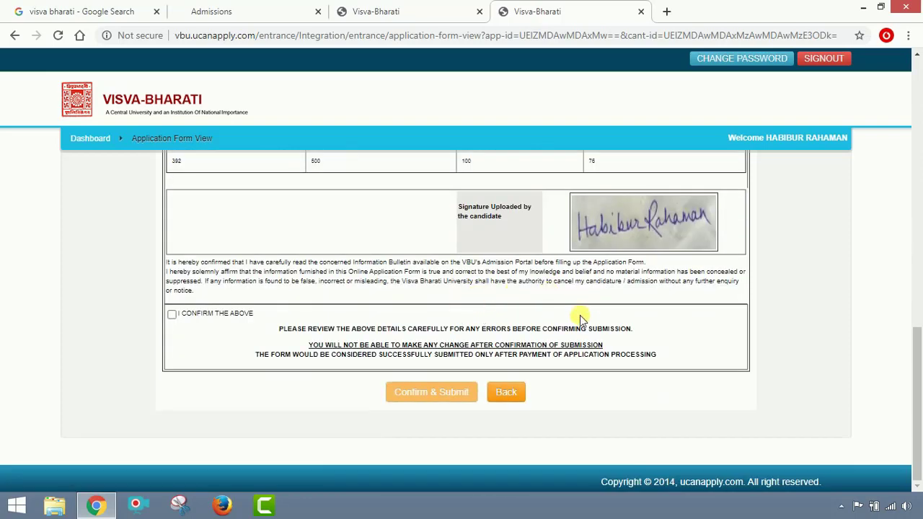
scroll(507, 280, up, 1)
scroll(506, 280, up, 5)
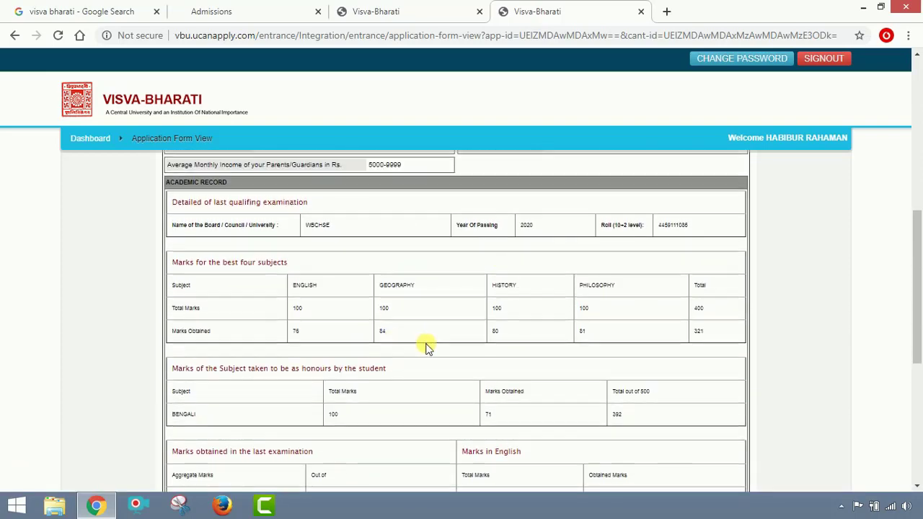
scroll(411, 346, down, 4)
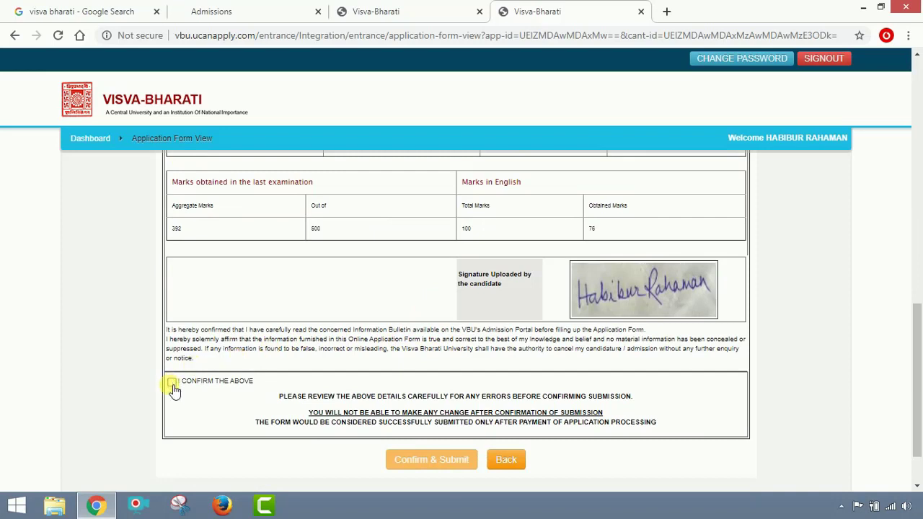
click(172, 384)
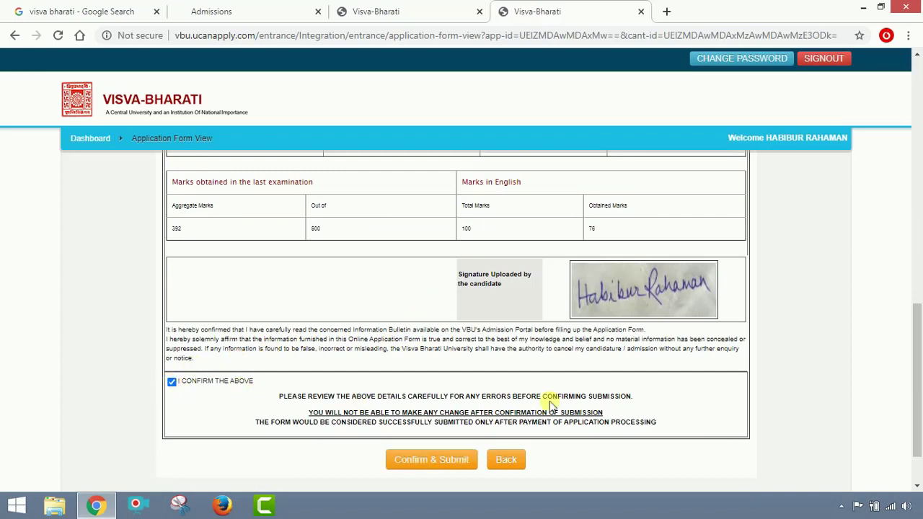
click(441, 464)
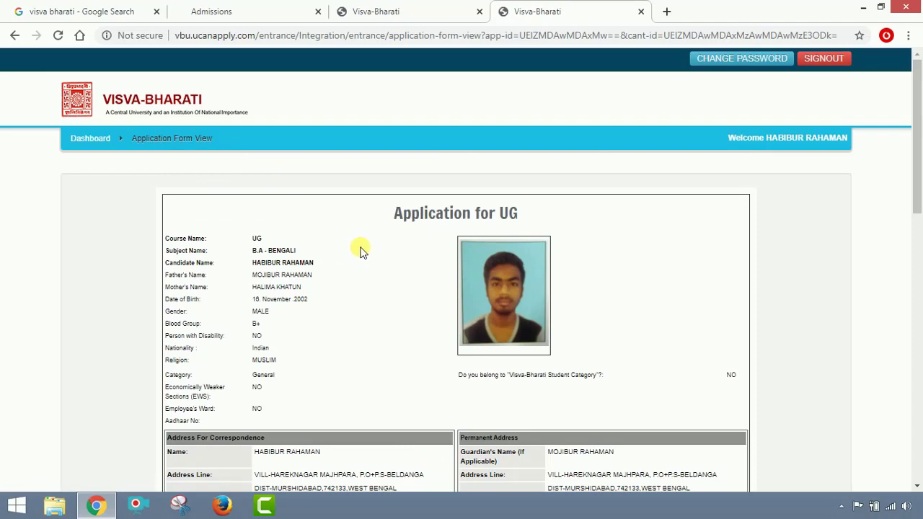
scroll(364, 249, down, 4)
scroll(365, 249, down, 9)
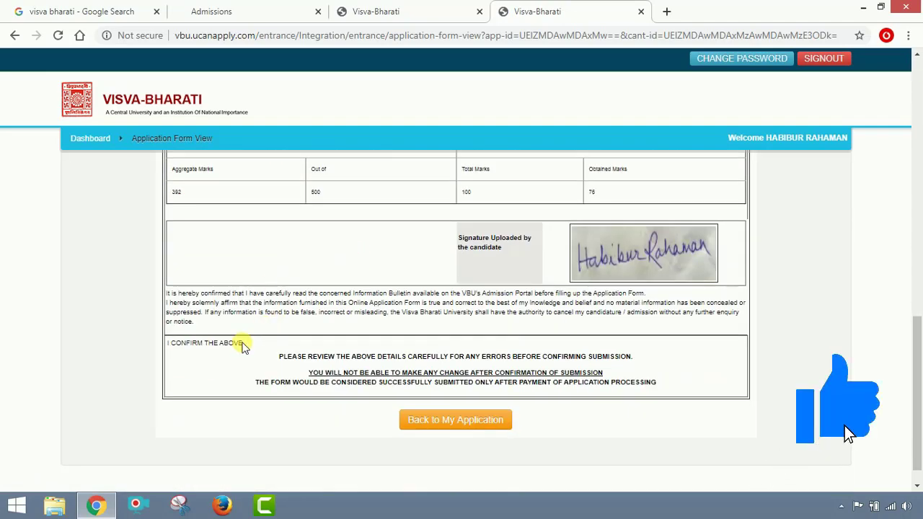
click(480, 430)
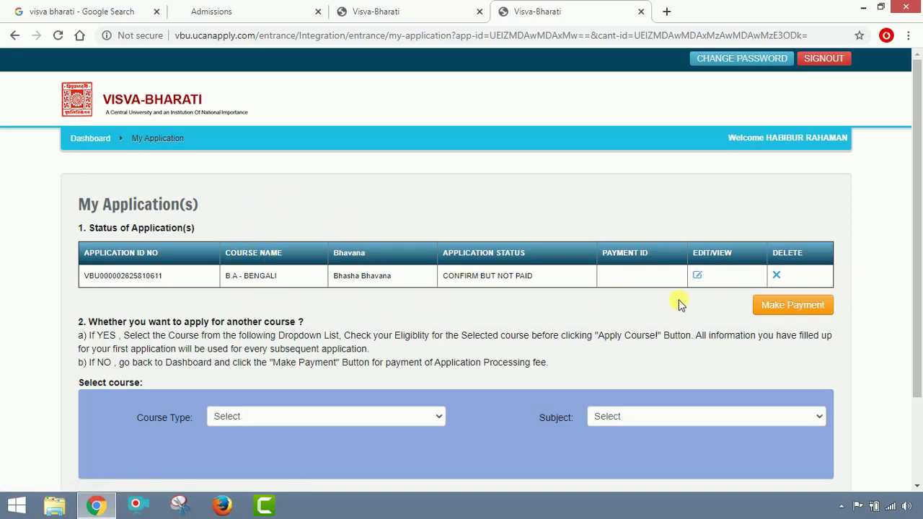
Select the B.A. Bengali application for payment and continue to the 1030 online payment review.
click(798, 312)
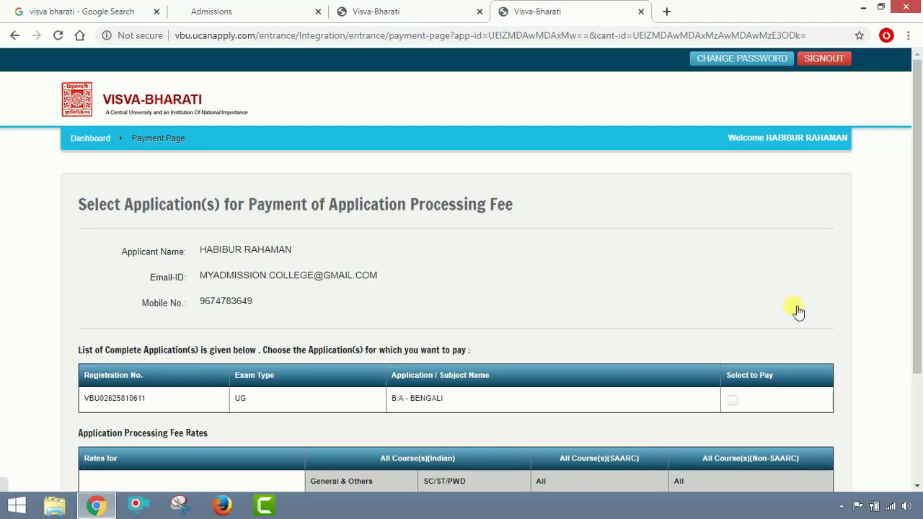
scroll(648, 297, down, 2)
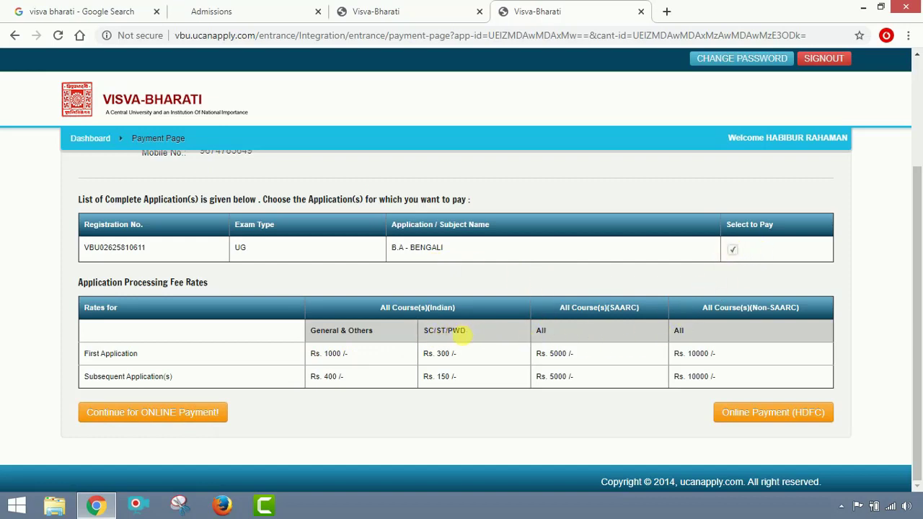
click(185, 420)
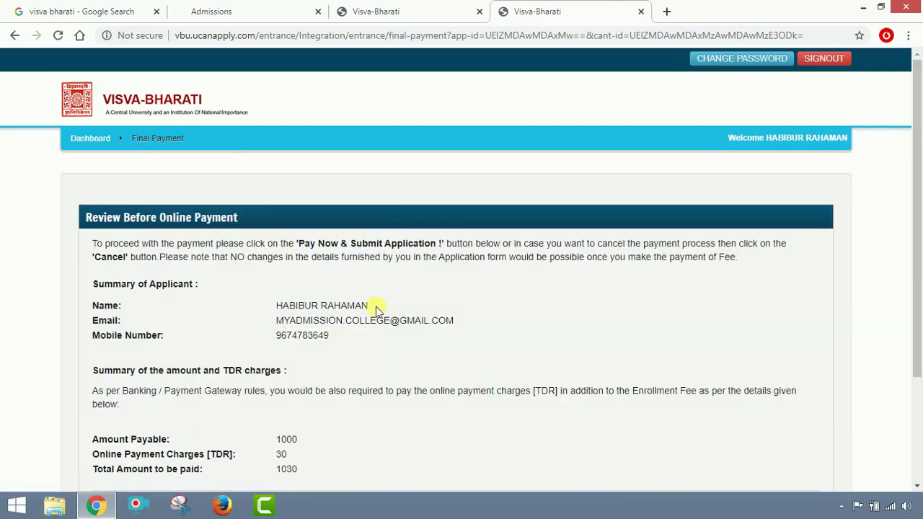
scroll(376, 310, down, 3)
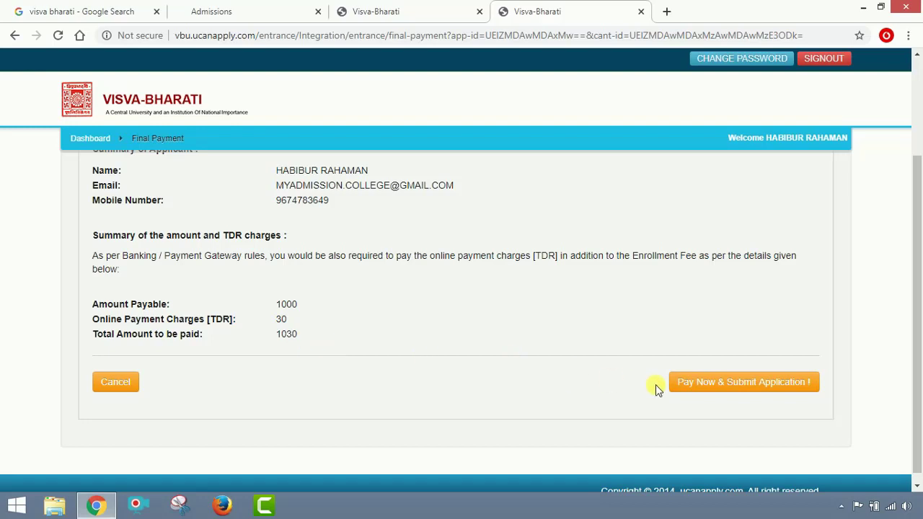
Use Pay Now & Submit Application to reach the INR 1030 payment gateway.
click(742, 390)
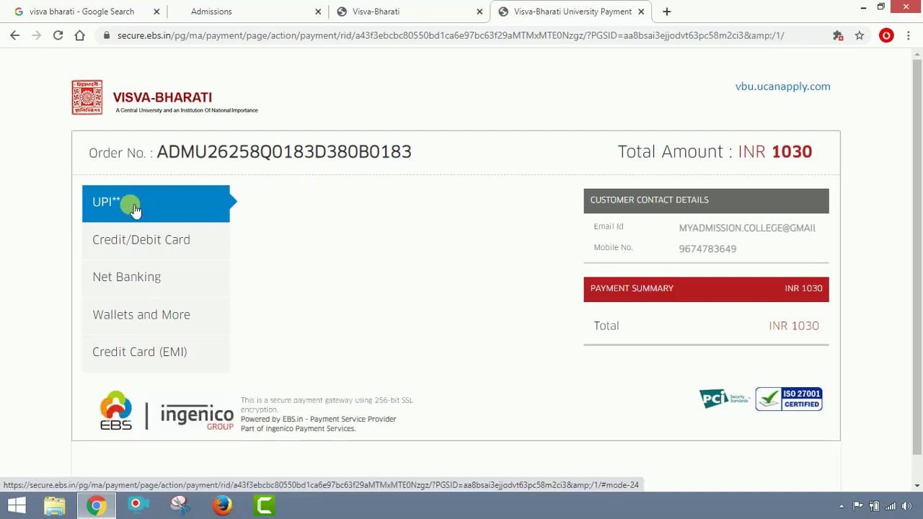
Browse the card, net banking, wallet and EMI payment options on the EBS gateway.
click(124, 246)
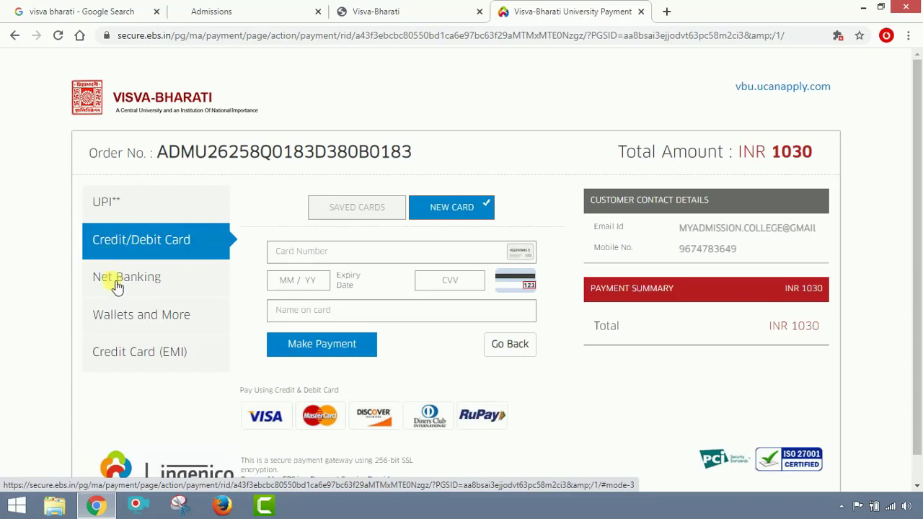
click(117, 286)
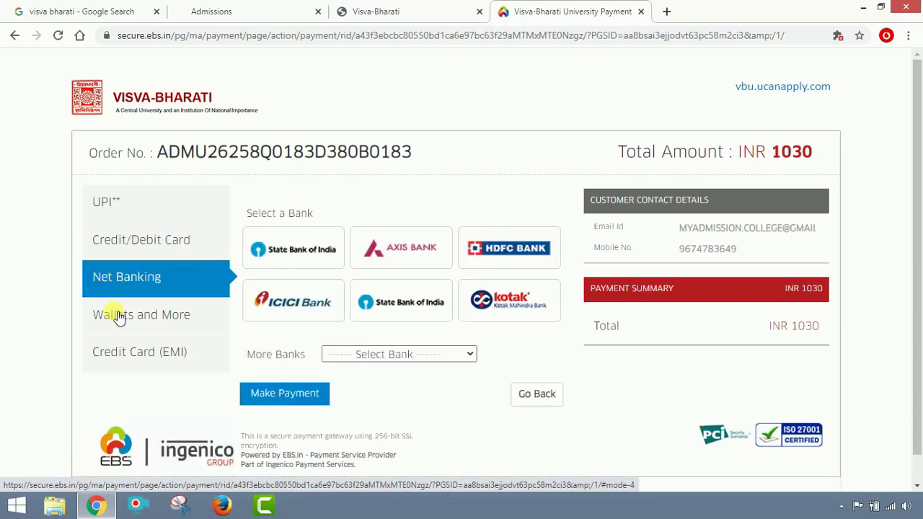
click(119, 318)
click(125, 352)
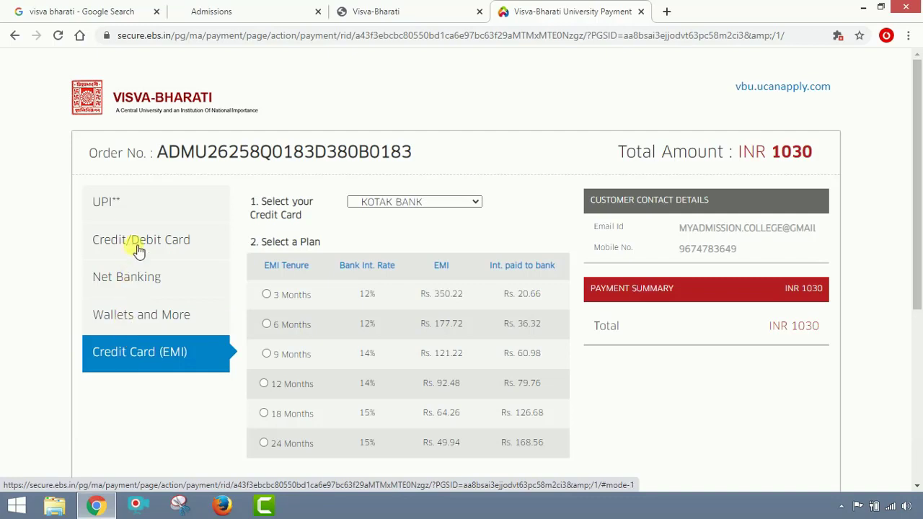
click(139, 249)
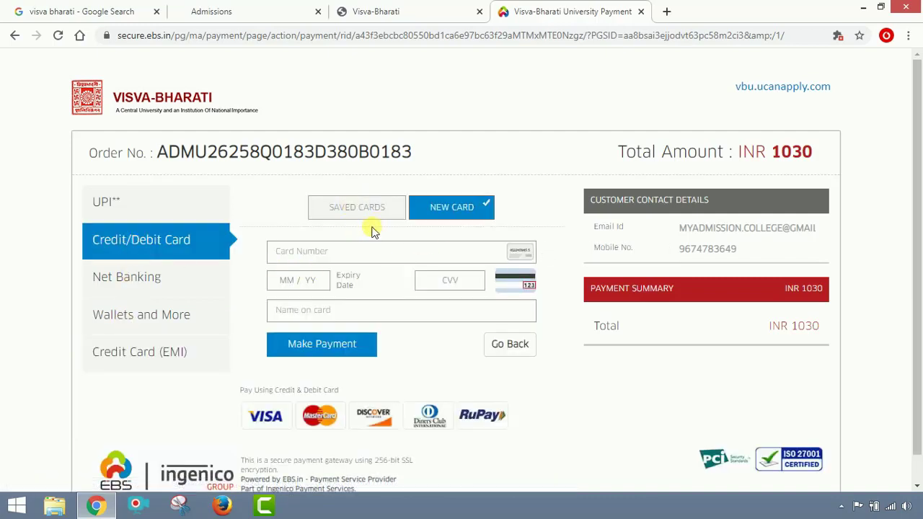
scroll(351, 313, down, 1)
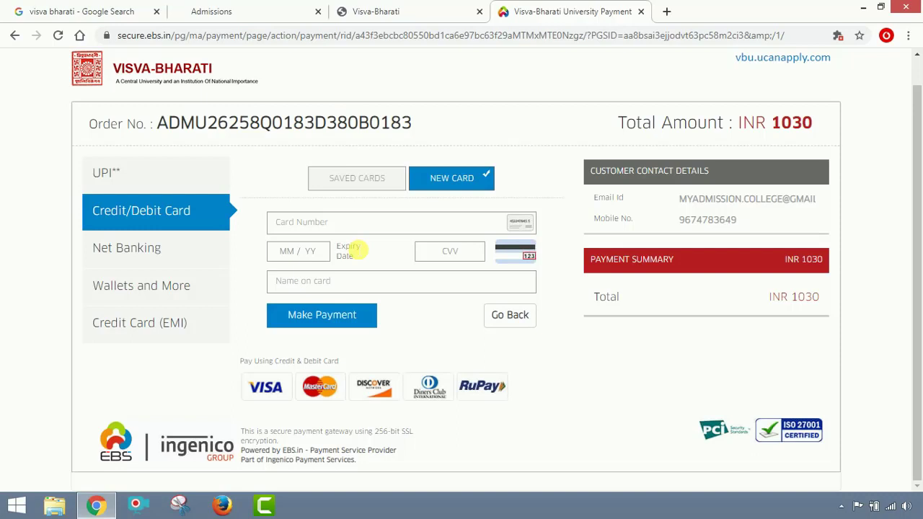
scroll(548, 101, up, 1)
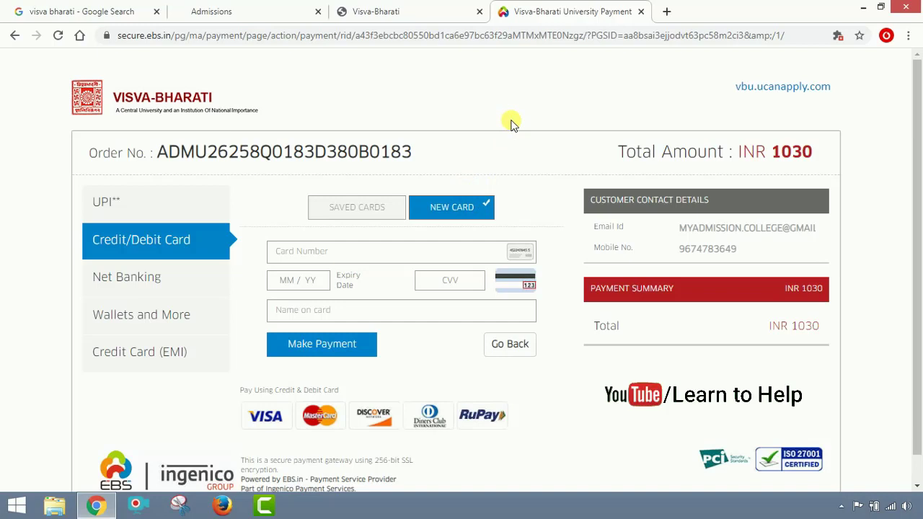
Glance at the other Visva-Bharati tab, then go back from the payment gateway.
click(445, 13)
click(519, 11)
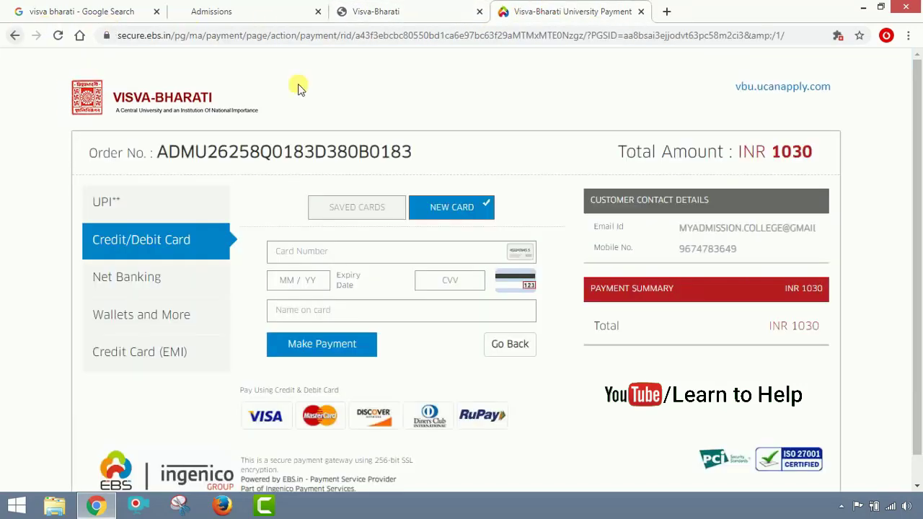
click(12, 35)
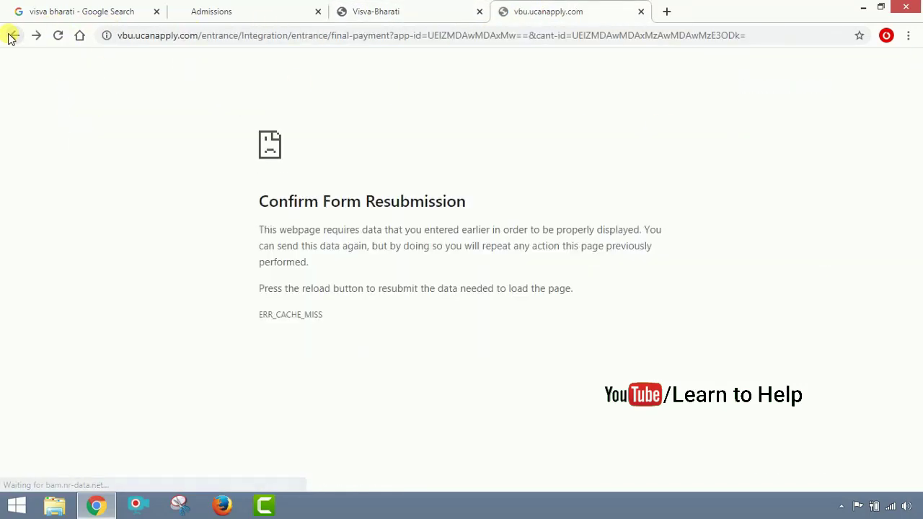
Go back to the dashboard and view Payment Status for the (10611) B.A - BENGALI registration.
click(12, 35)
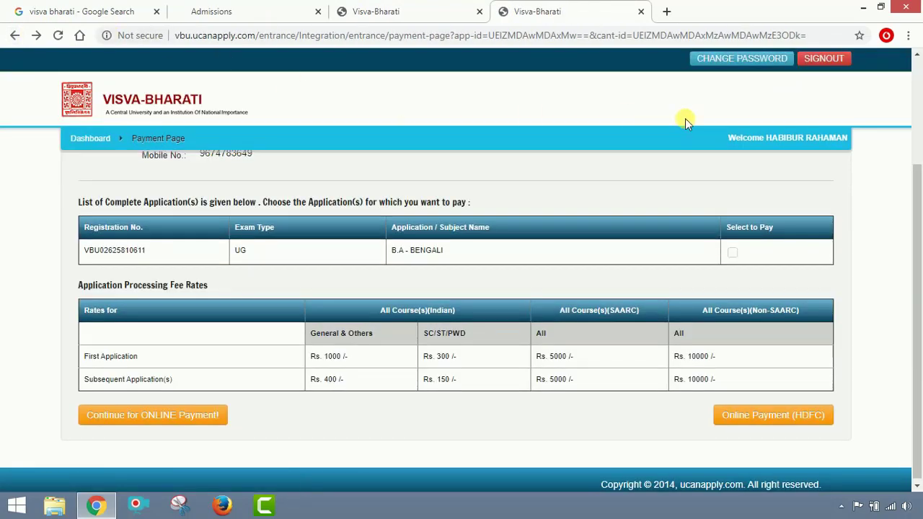
scroll(685, 119, up, 2)
click(106, 138)
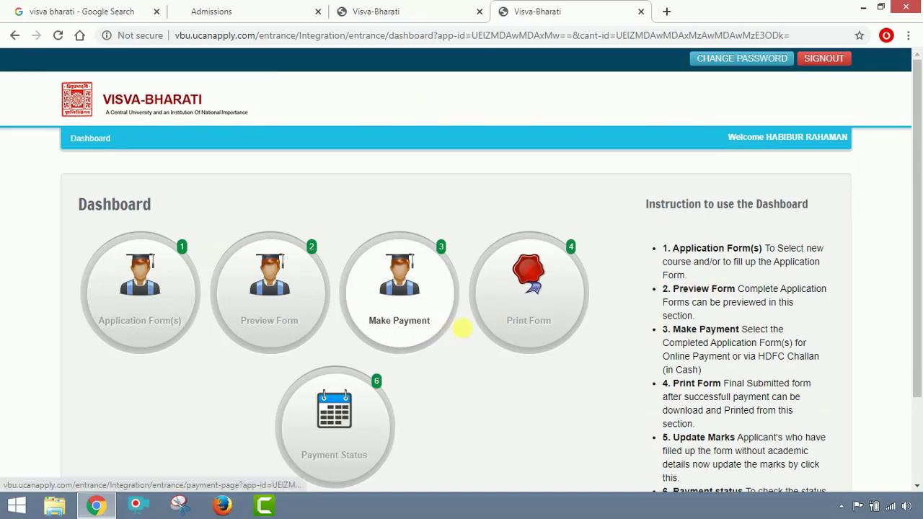
click(359, 429)
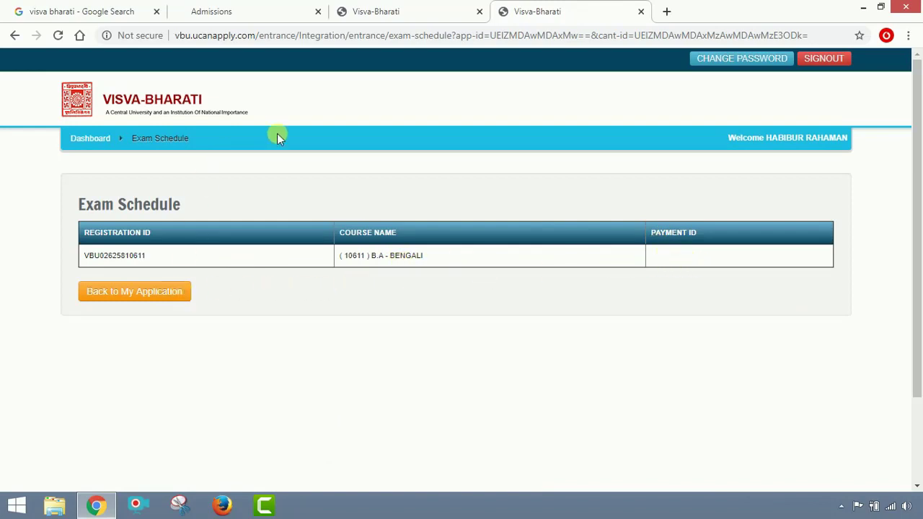
Try downloading the completed application form, finding no application listed to choose.
click(87, 137)
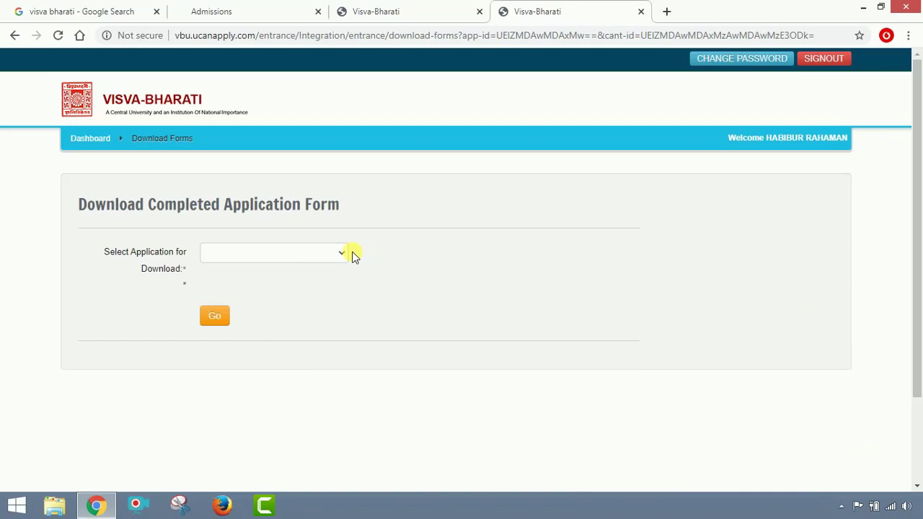
click(342, 252)
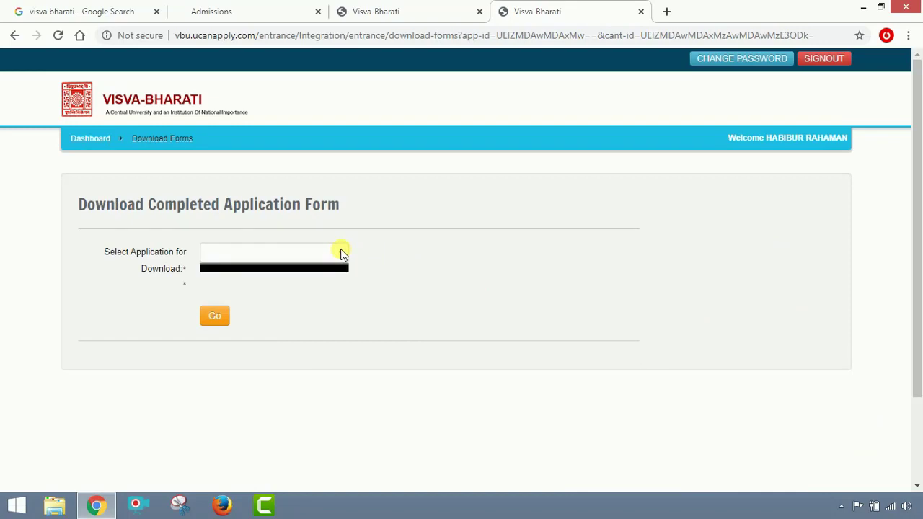
click(340, 253)
click(340, 253)
click(339, 254)
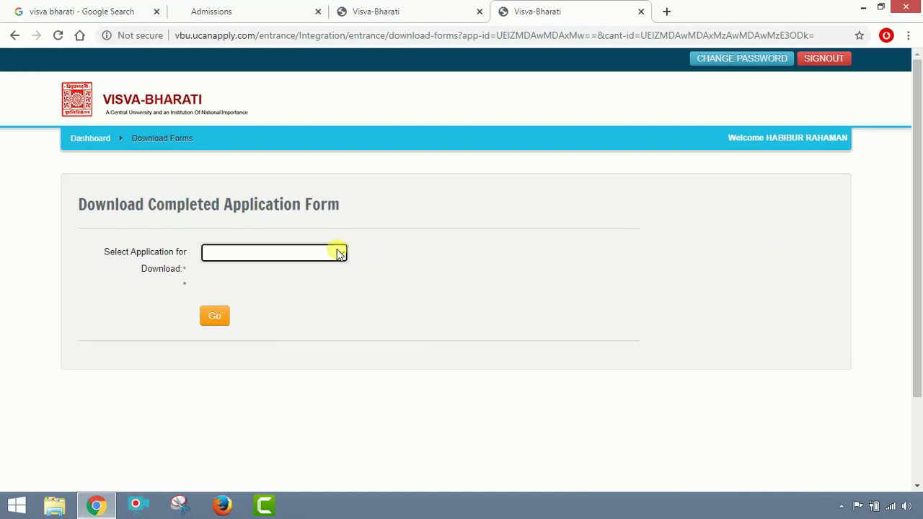
click(324, 250)
click(324, 250)
click(324, 250)
click(324, 250)
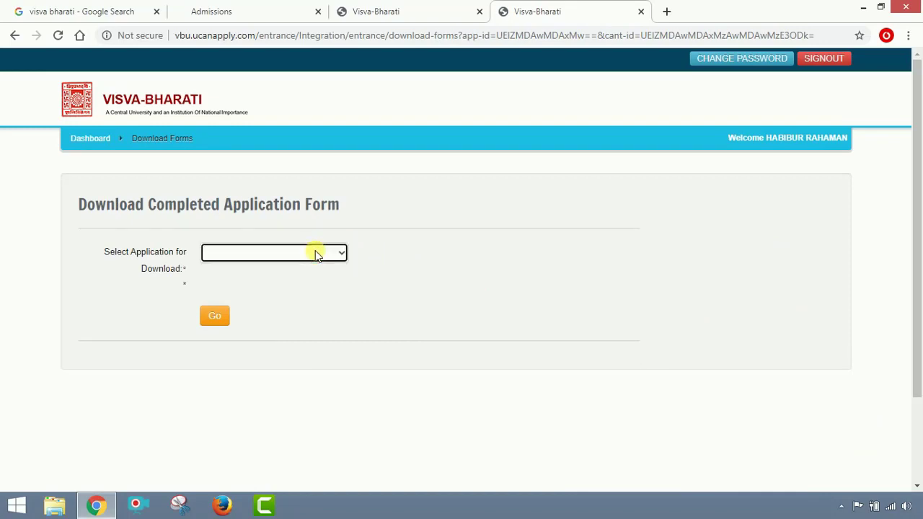
click(303, 253)
click(303, 252)
click(217, 317)
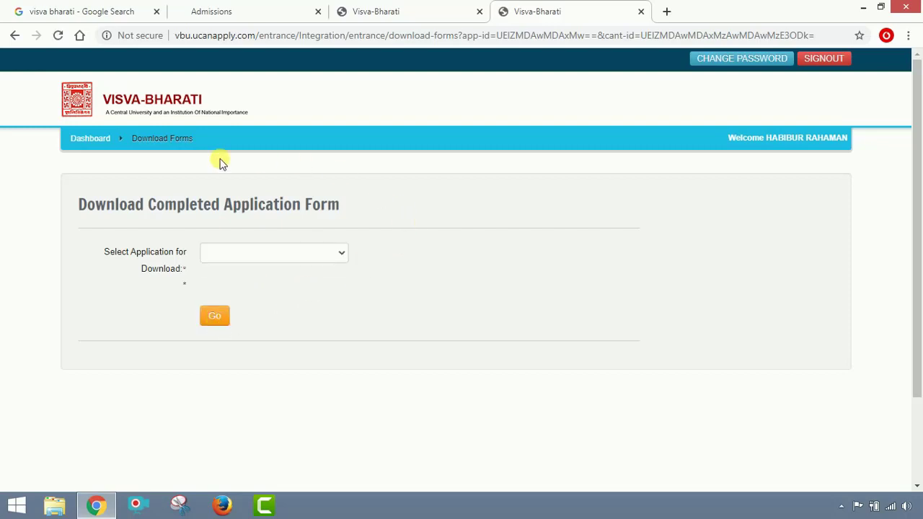
Return to the applicant dashboard.
click(97, 138)
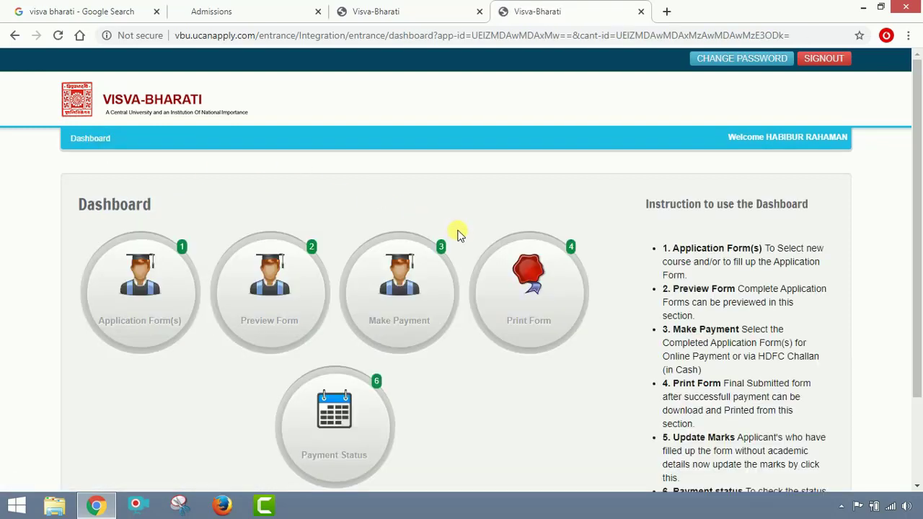
scroll(567, 257, down, 2)
scroll(567, 258, up, 2)
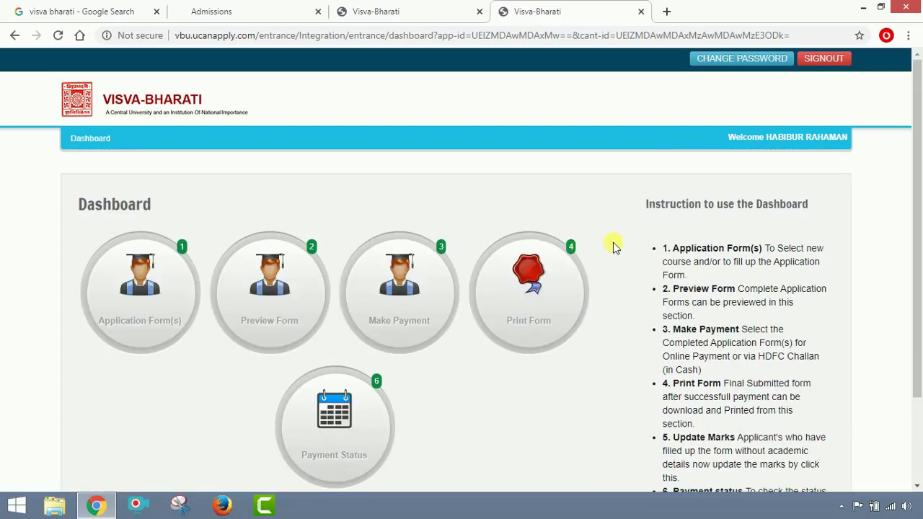